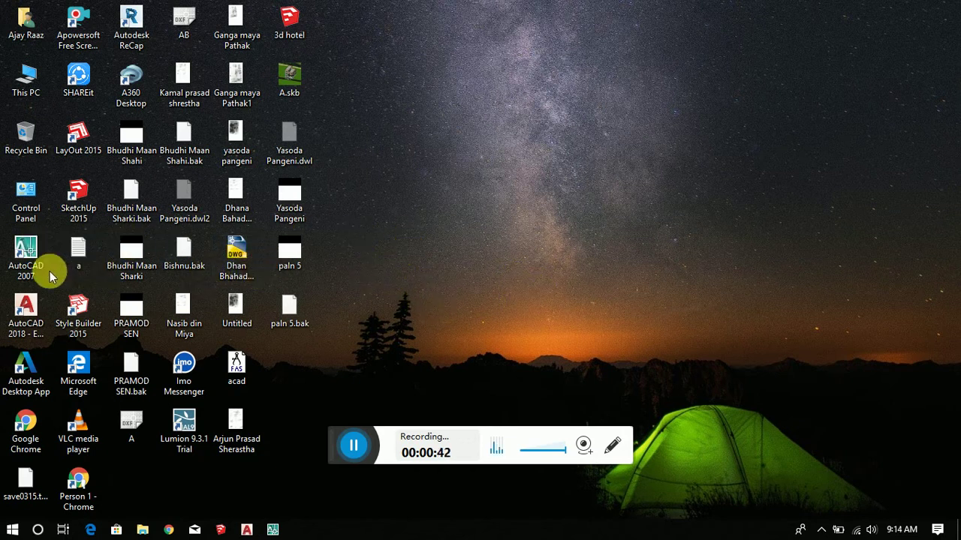
# Step: Launch AutoCAD 2007 from its desktop shortcut
pyautogui.click(18, 270)
pyautogui.doubleClick(18, 270)
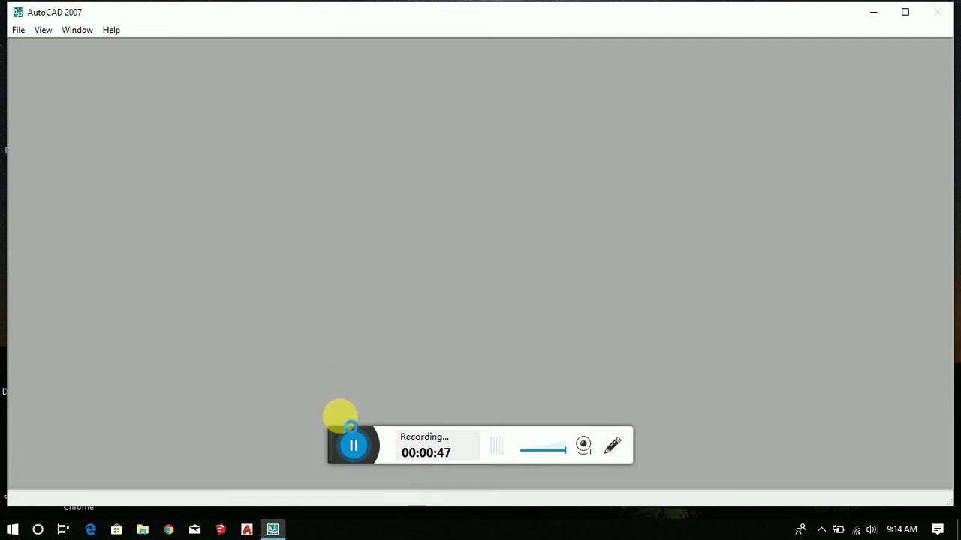
pyautogui.moveTo(349, 428); pyautogui.dragTo(540, 534)
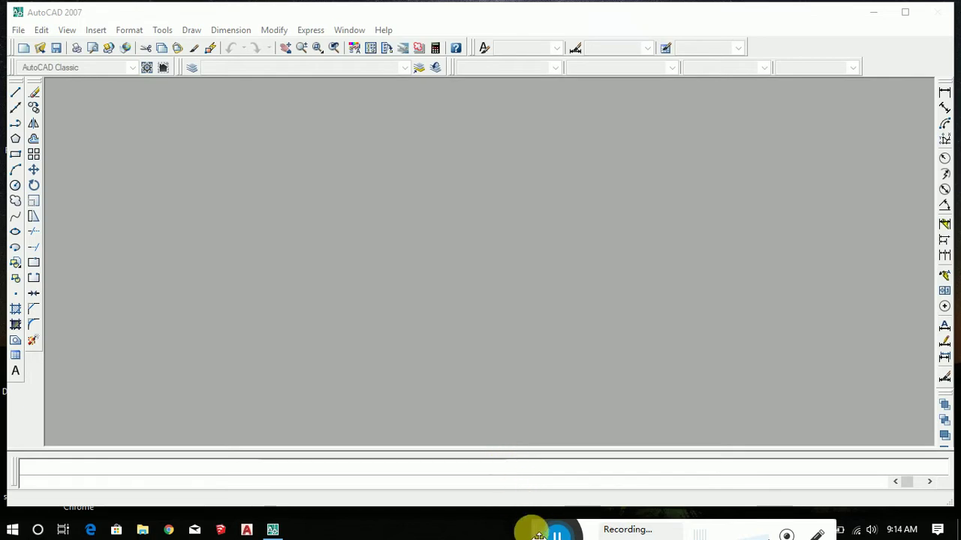
# Step: With the blank Drawing1.dwg loaded, try two empty selection windows on the canvas
pyautogui.moveTo(535, 524)
pyautogui.mouseDown()
pyautogui.moveTo(553, 466)
pyautogui.moveTo(565, 19)
pyautogui.mouseUp()
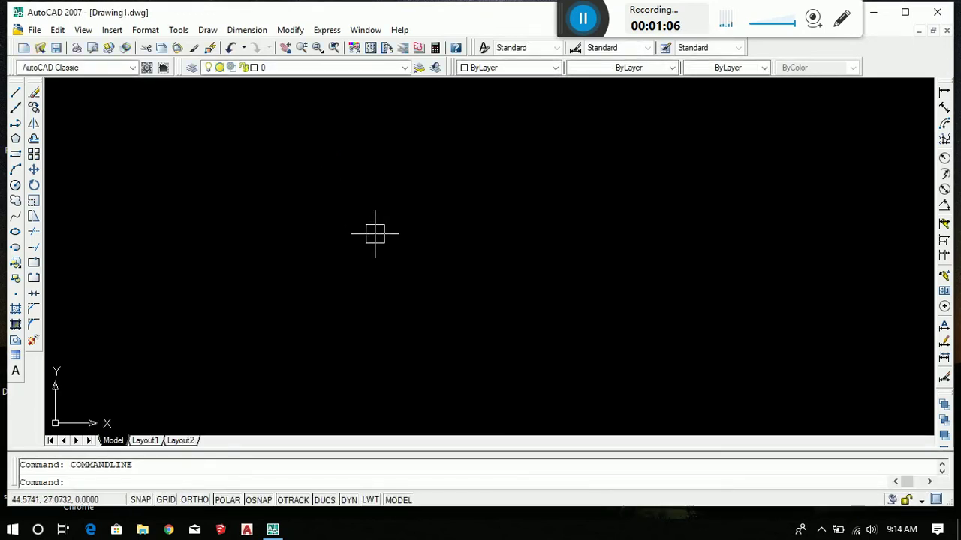
pyautogui.click(465, 192)
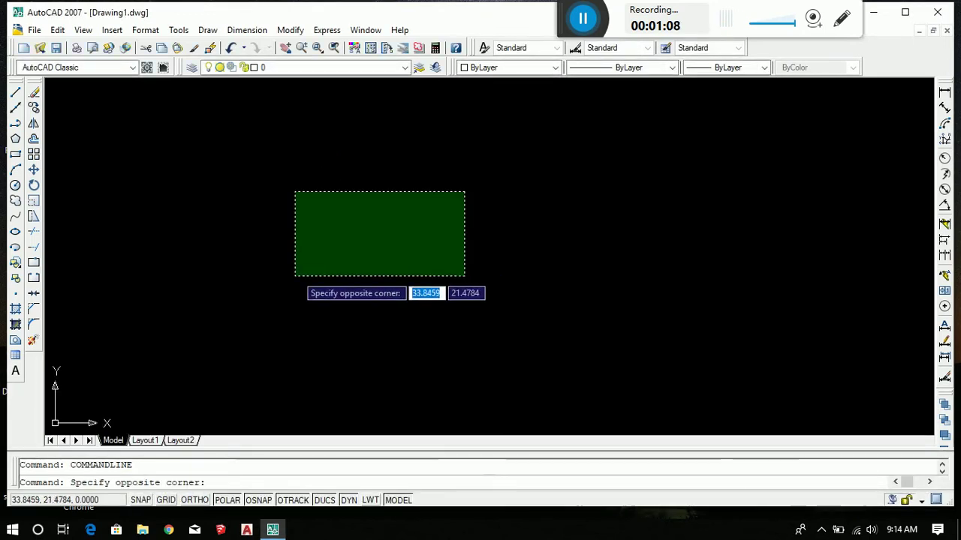
pyautogui.click(295, 276)
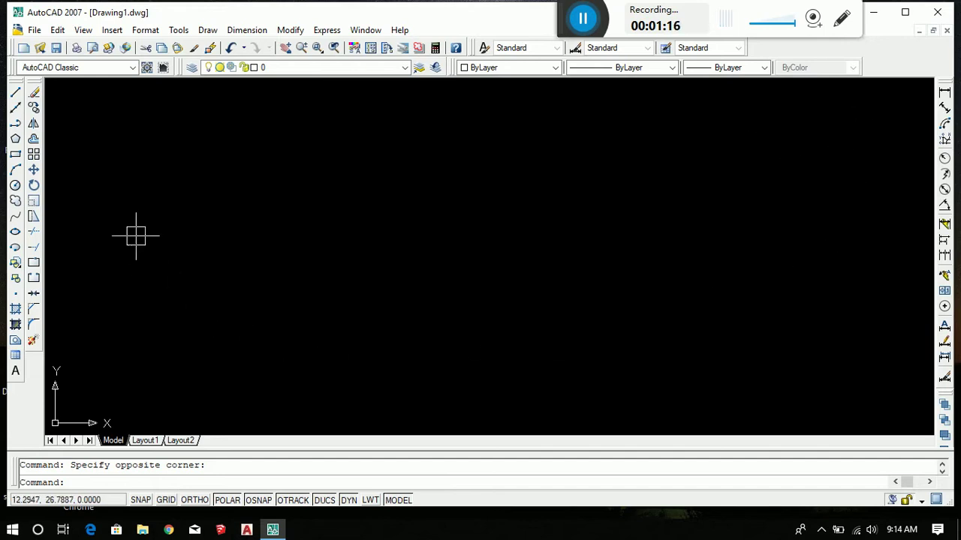
pyautogui.click(644, 167)
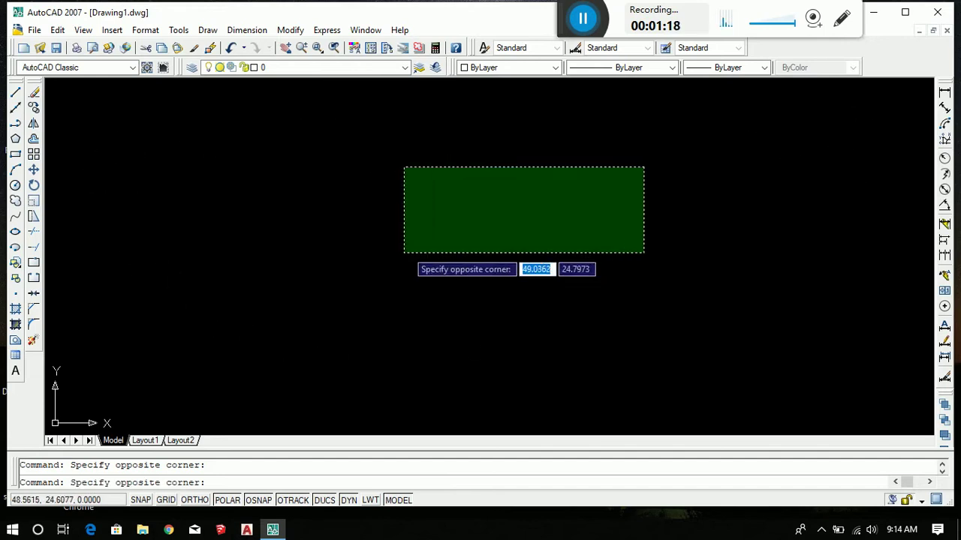
pyautogui.click(404, 253)
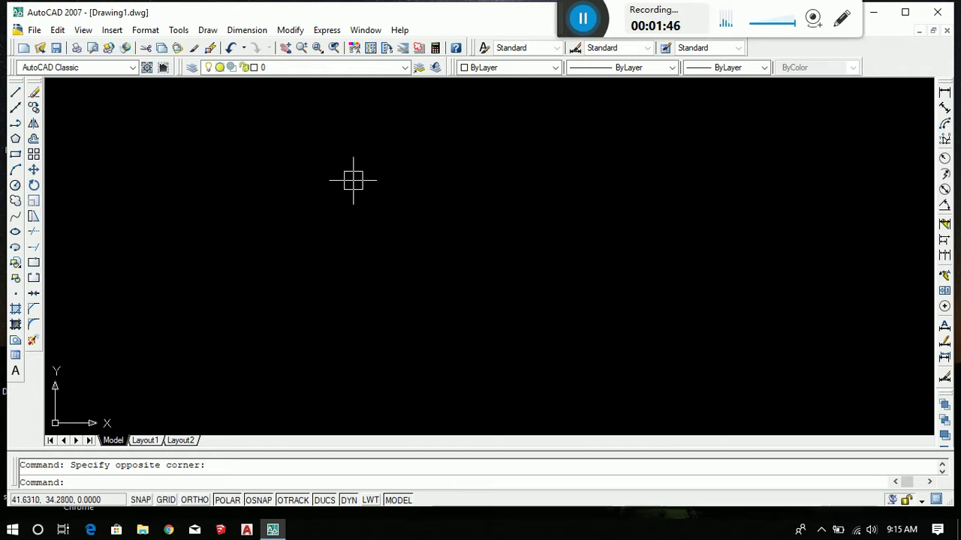
# Step: Set the drawing units (UN) to Architectural length with 0'-0 1/8" precision
pyautogui.write('un')
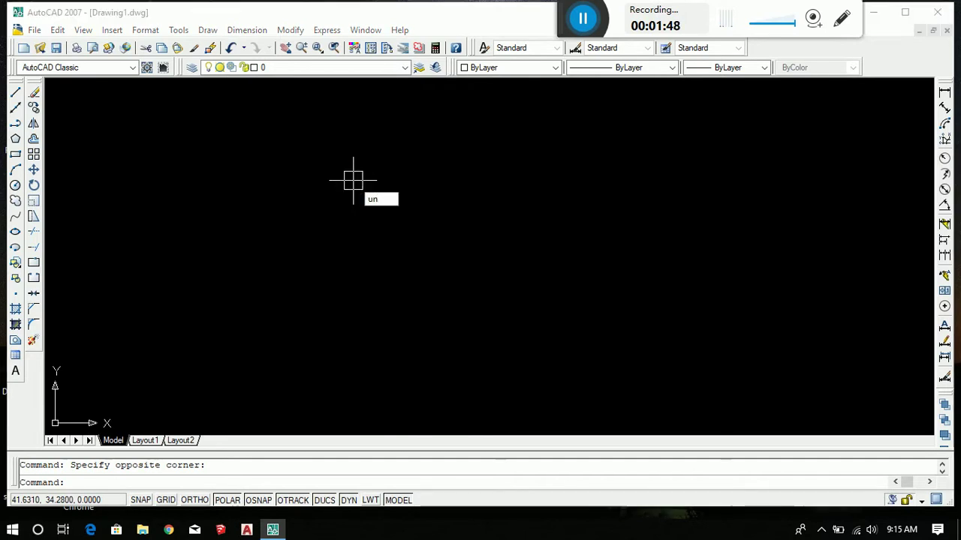
pyautogui.press('Return')
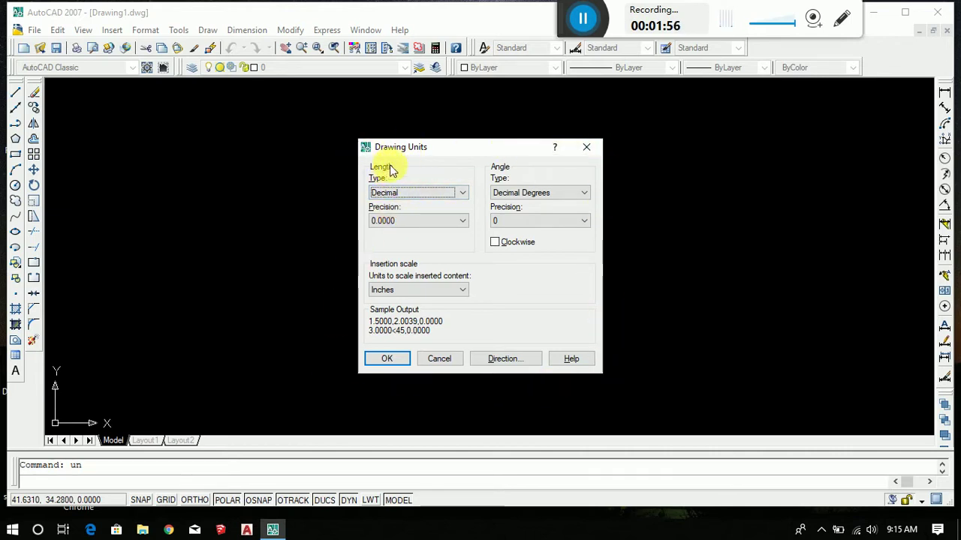
pyautogui.click(429, 194)
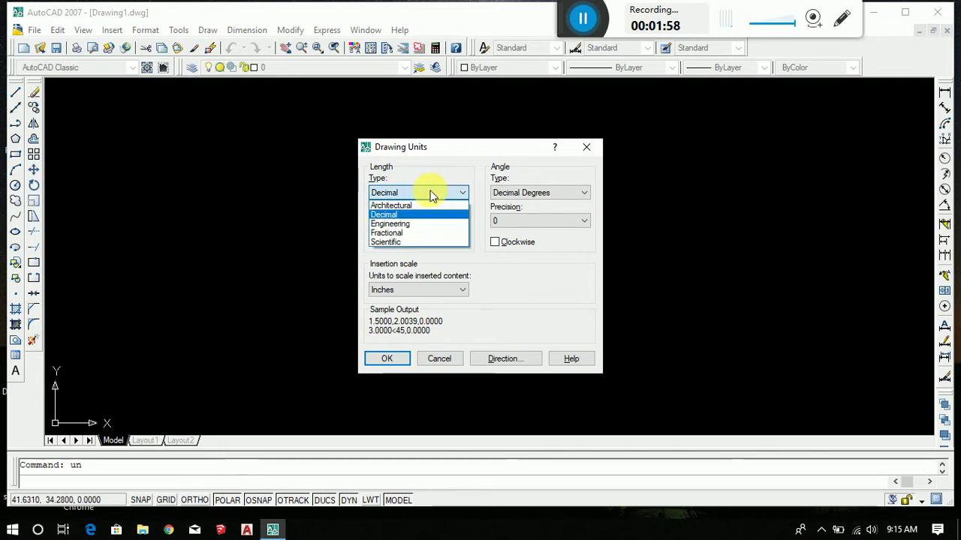
pyautogui.click(413, 204)
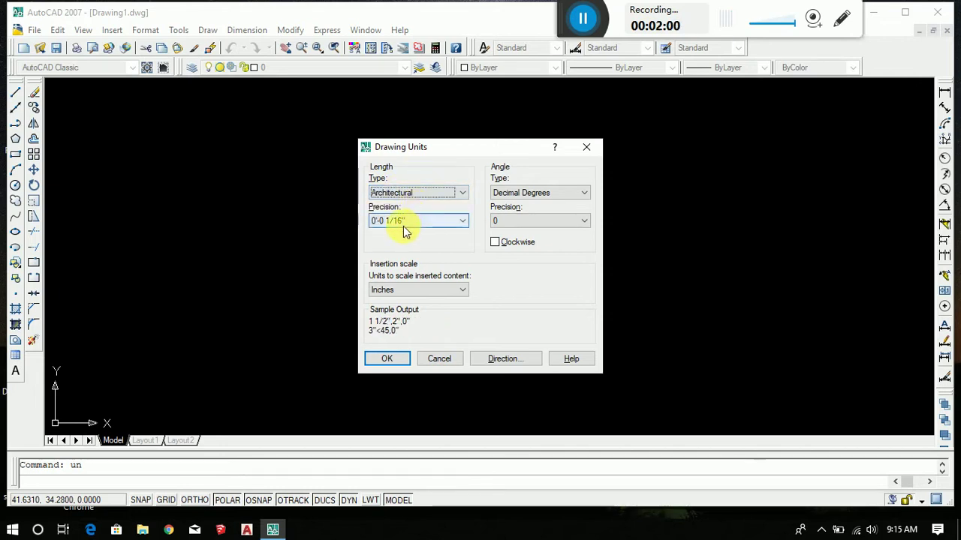
pyautogui.click(436, 221)
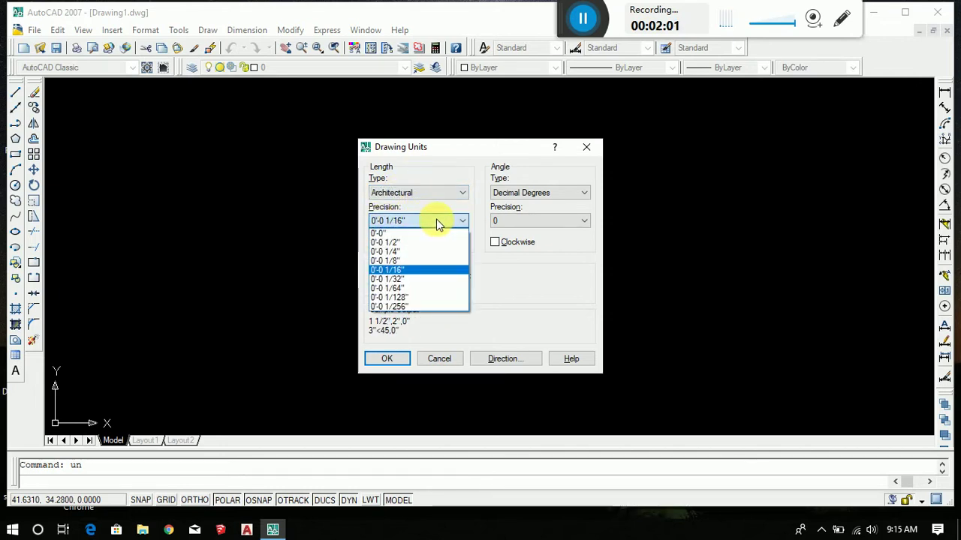
pyautogui.click(421, 264)
pyautogui.click(383, 360)
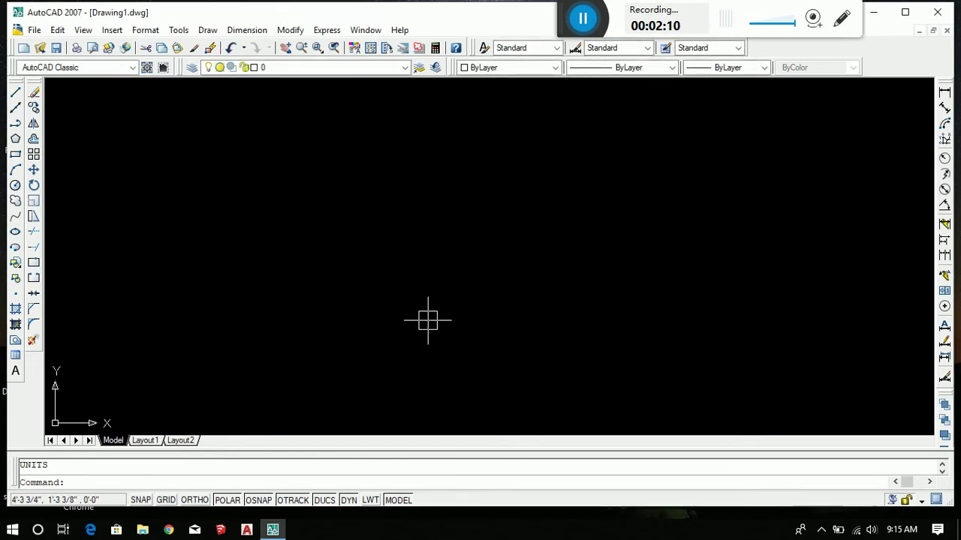
# Step: Give the Standard dimension style Architectural primary units at 0'-0 1/8" precision
pyautogui.write('d')
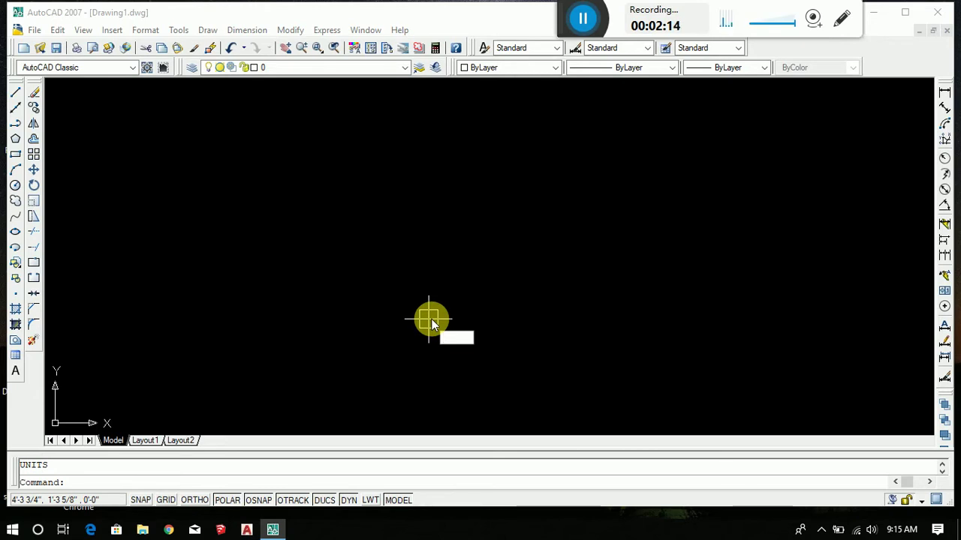
pyautogui.write('d')
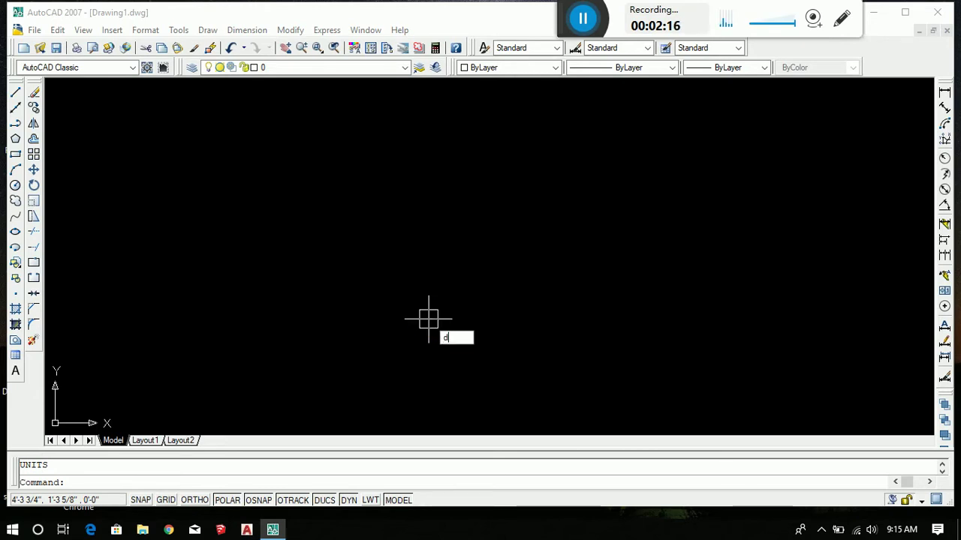
pyautogui.press('Return')
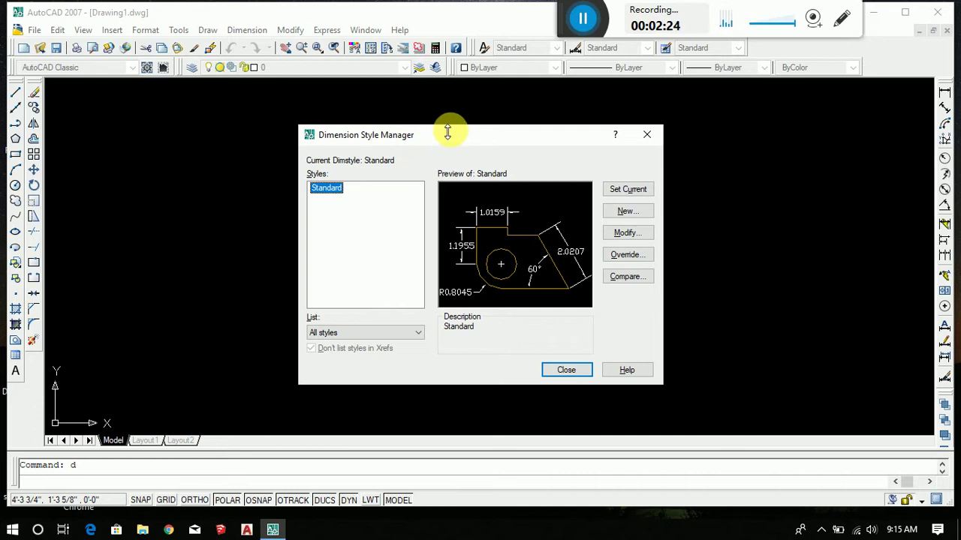
pyautogui.click(623, 234)
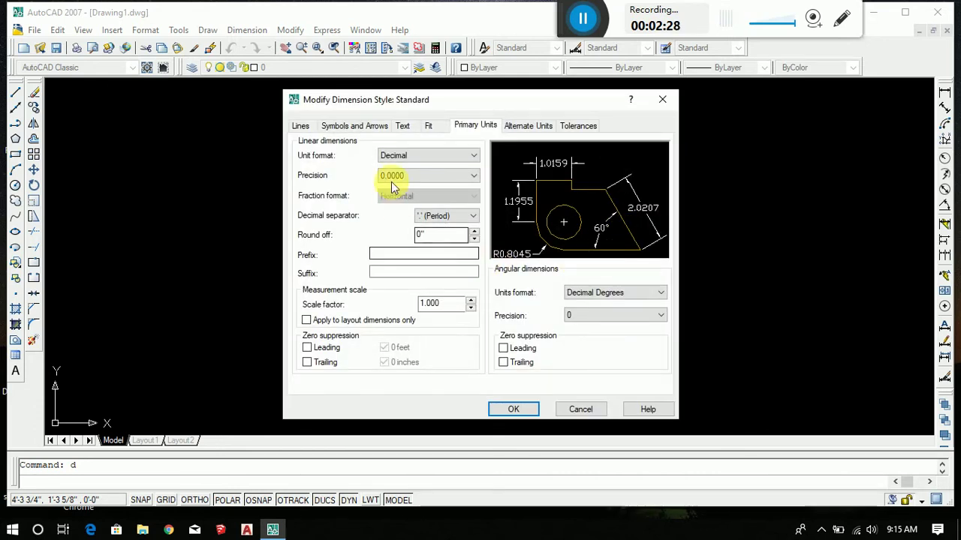
pyautogui.click(431, 162)
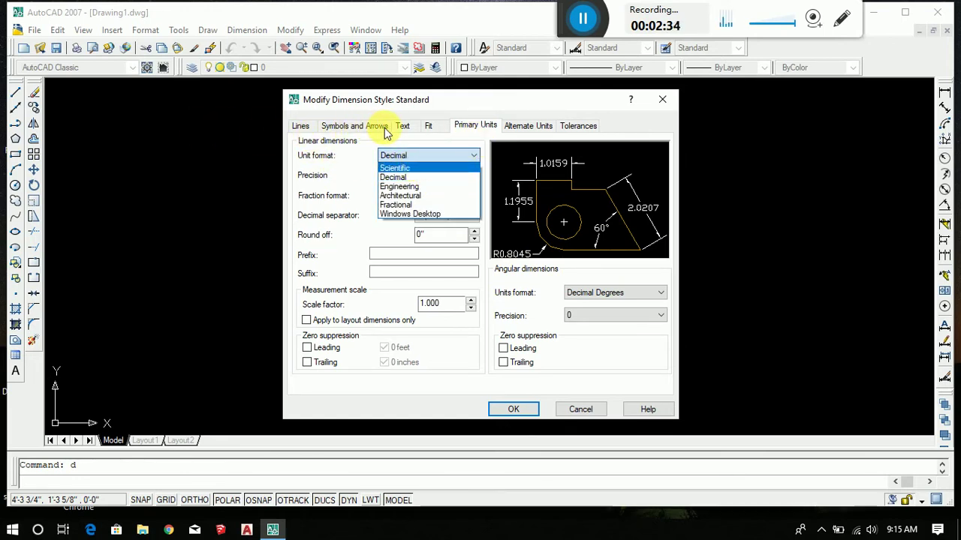
pyautogui.click(478, 128)
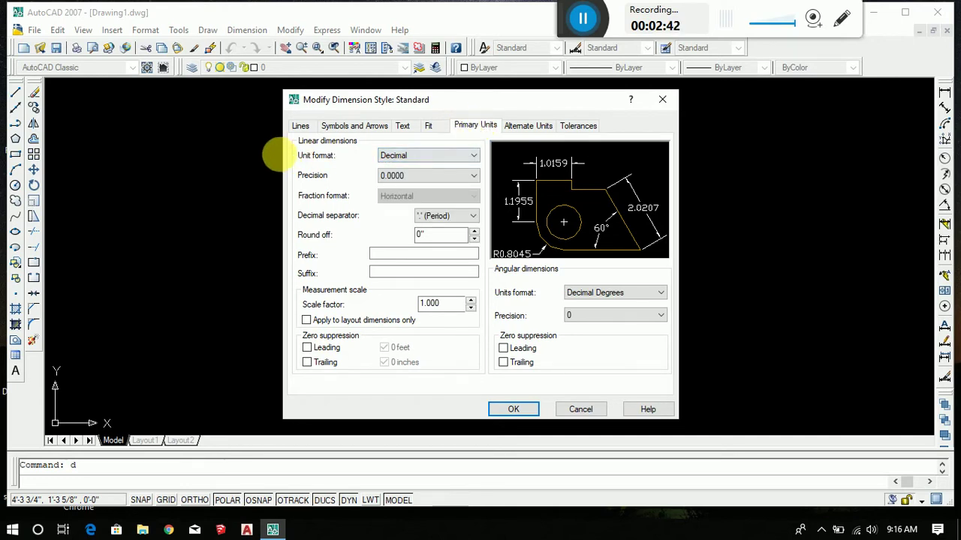
pyautogui.click(420, 157)
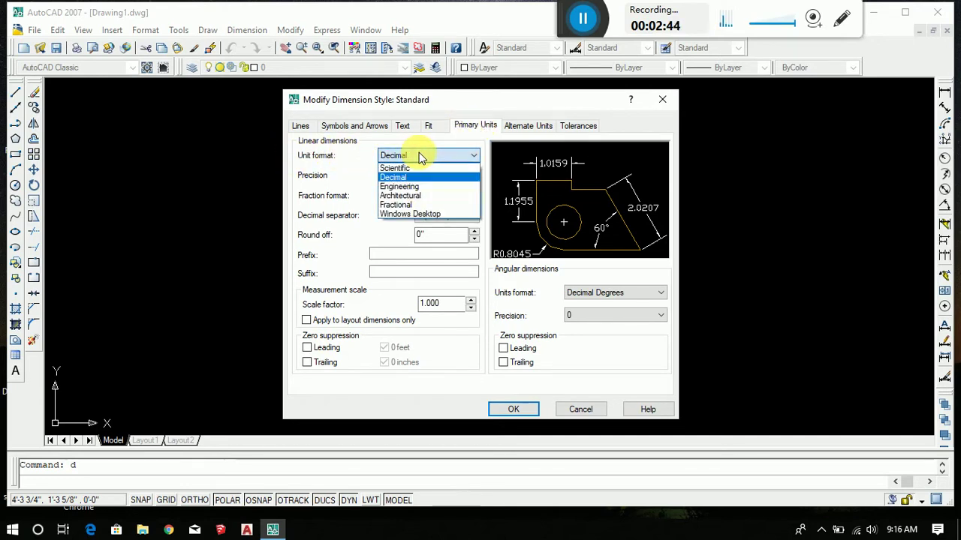
pyautogui.click(417, 194)
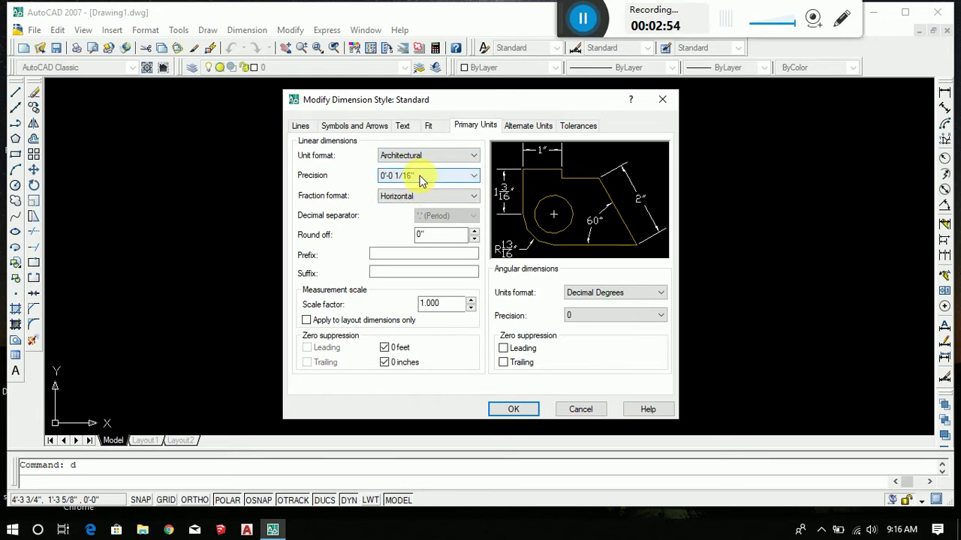
pyautogui.click(421, 179)
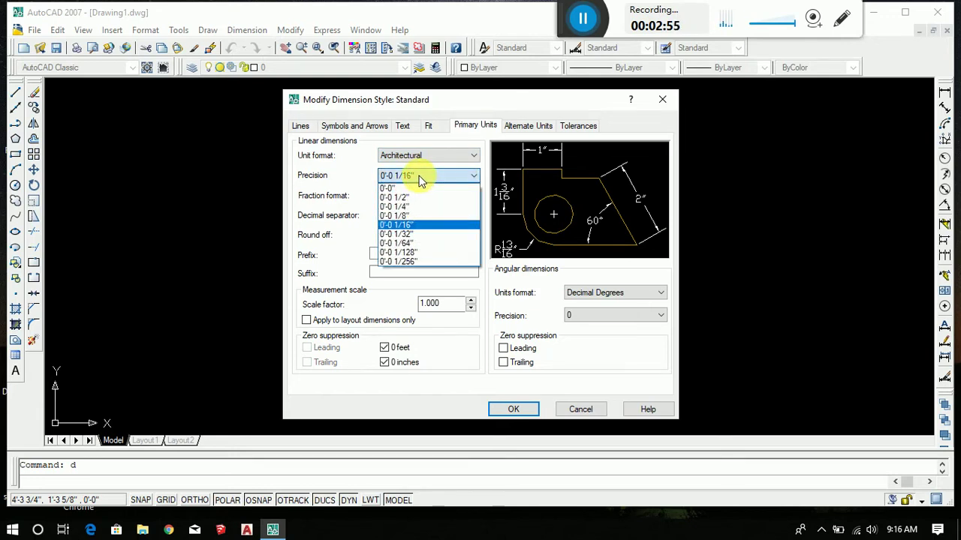
pyautogui.click(414, 215)
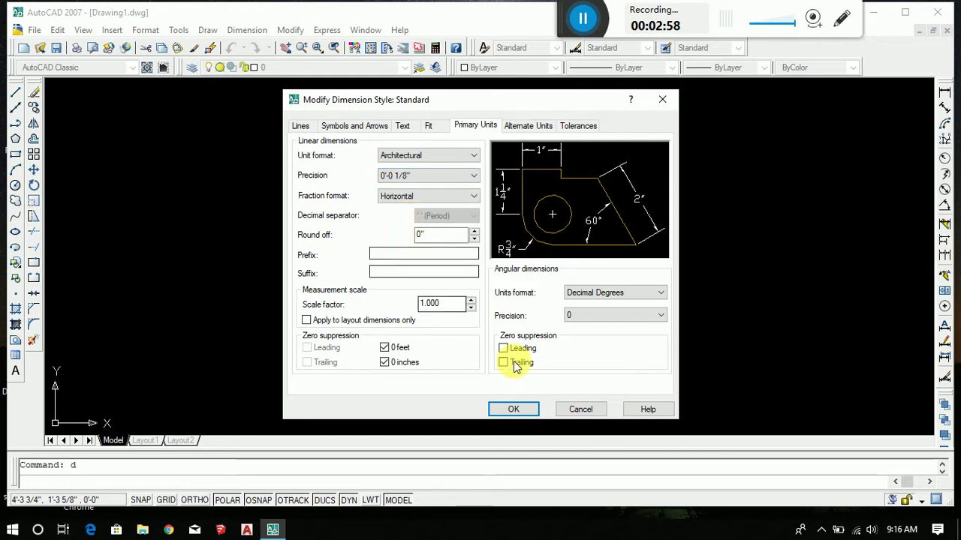
pyautogui.click(404, 127)
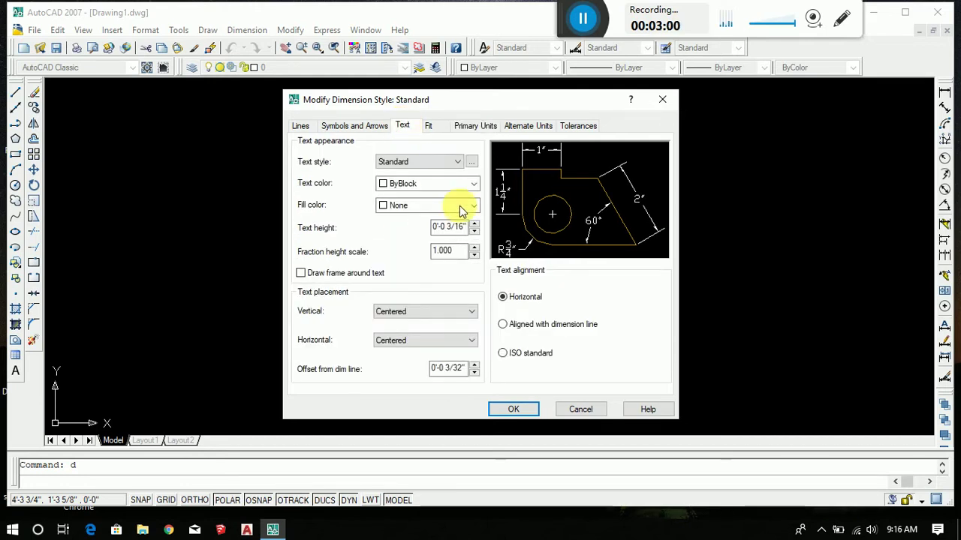
# Step: Give Standard a text height of 6 and 6-inch Closed filled arrowheads, then apply and close
pyautogui.moveTo(463, 225); pyautogui.dragTo(414, 228)
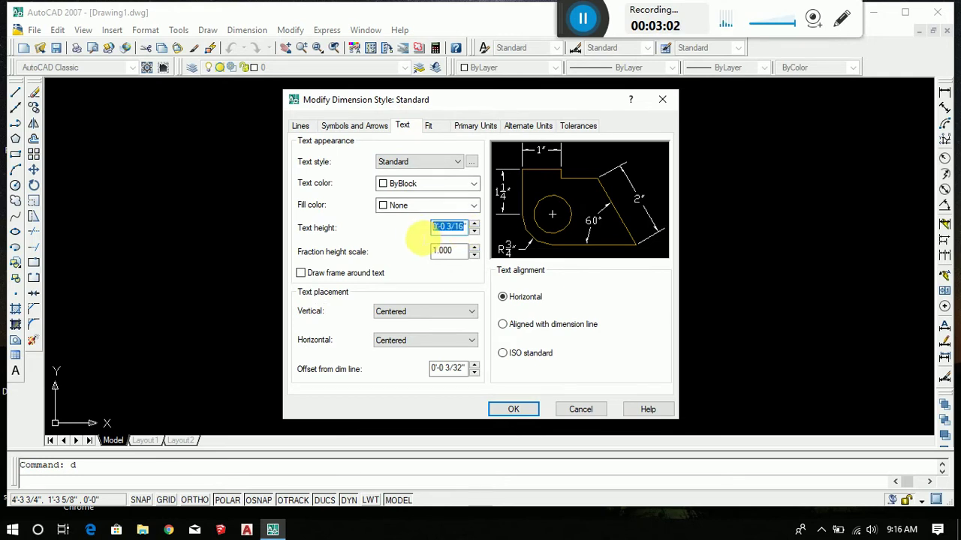
pyautogui.write('6')
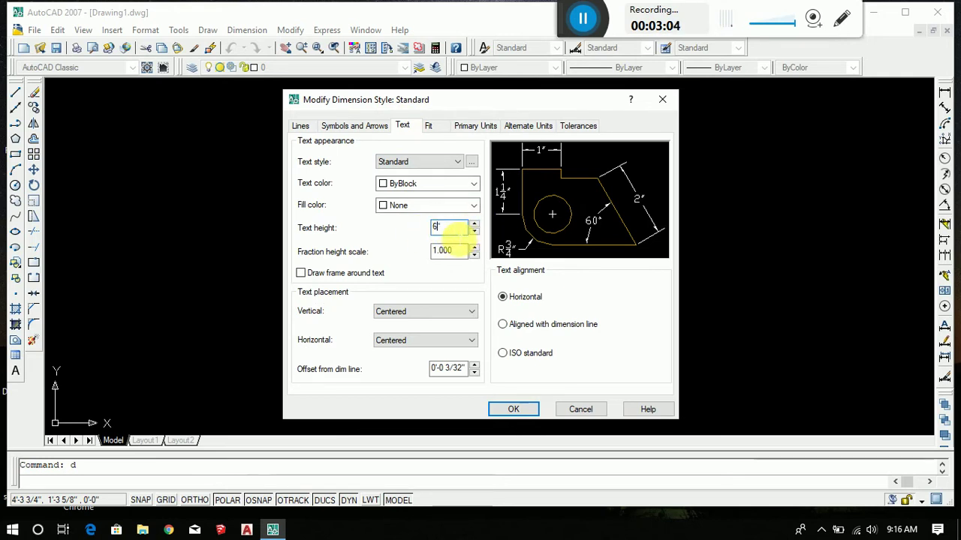
pyautogui.click(364, 129)
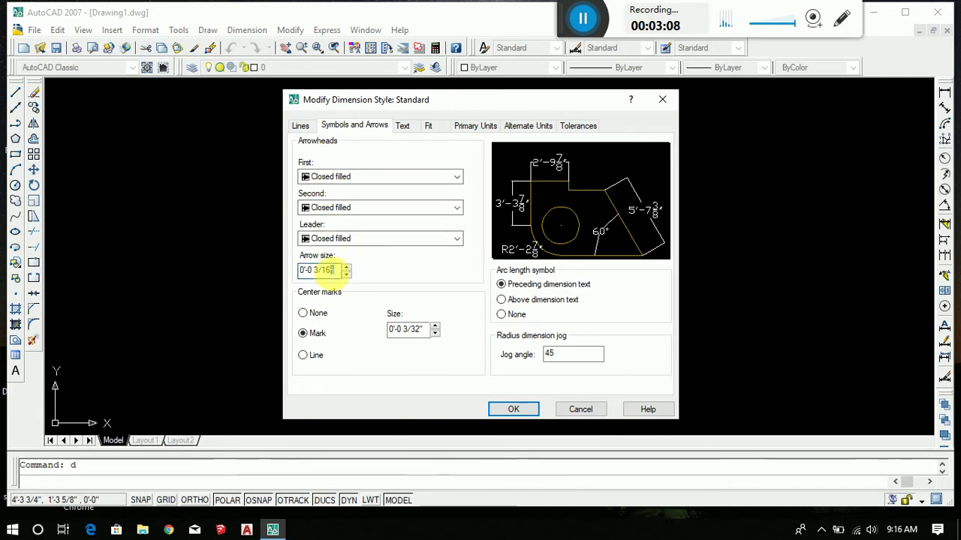
pyautogui.moveTo(332, 271); pyautogui.dragTo(268, 277)
pyautogui.write('6')
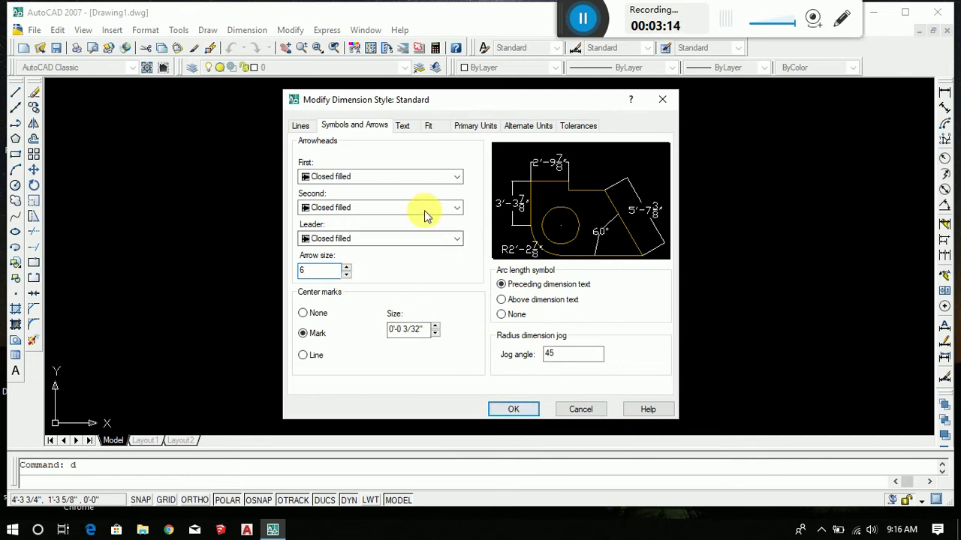
pyautogui.click(379, 180)
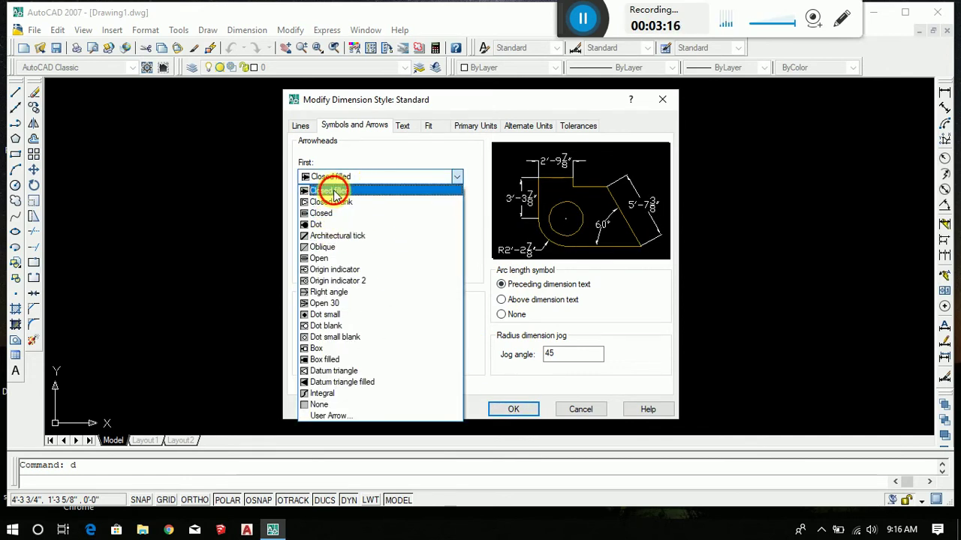
pyautogui.click(332, 191)
pyautogui.click(397, 239)
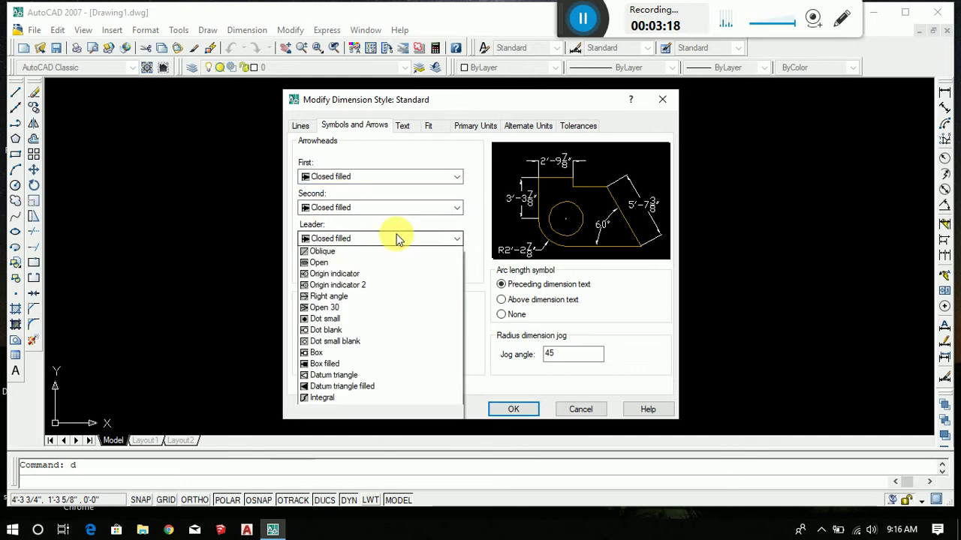
pyautogui.click(513, 409)
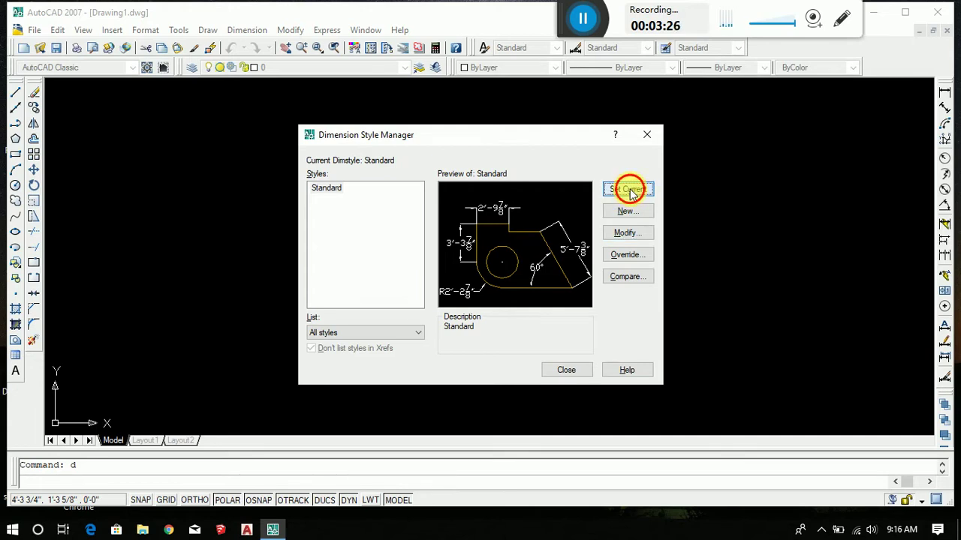
pyautogui.click(567, 370)
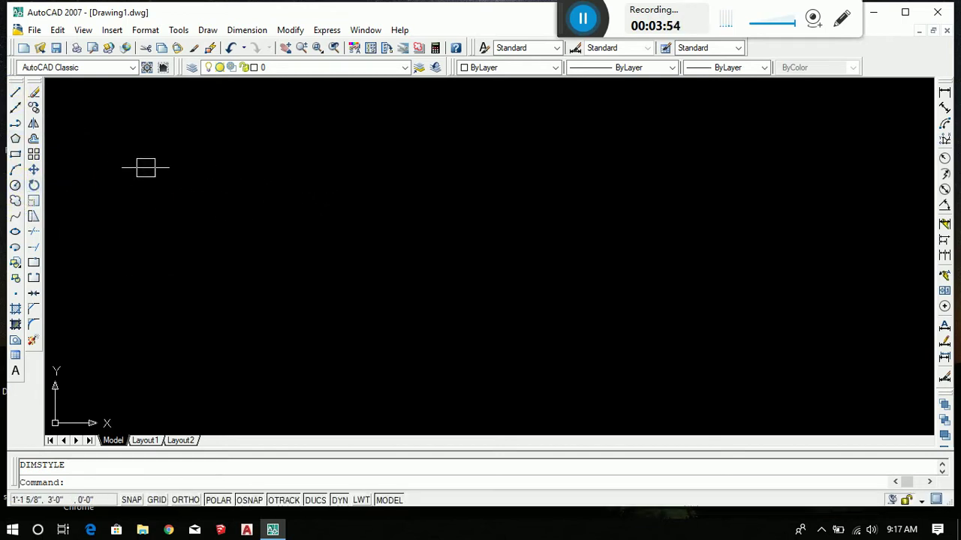
# Step: Draw a practice horizontal line, then erase it
pyautogui.click(14, 93)
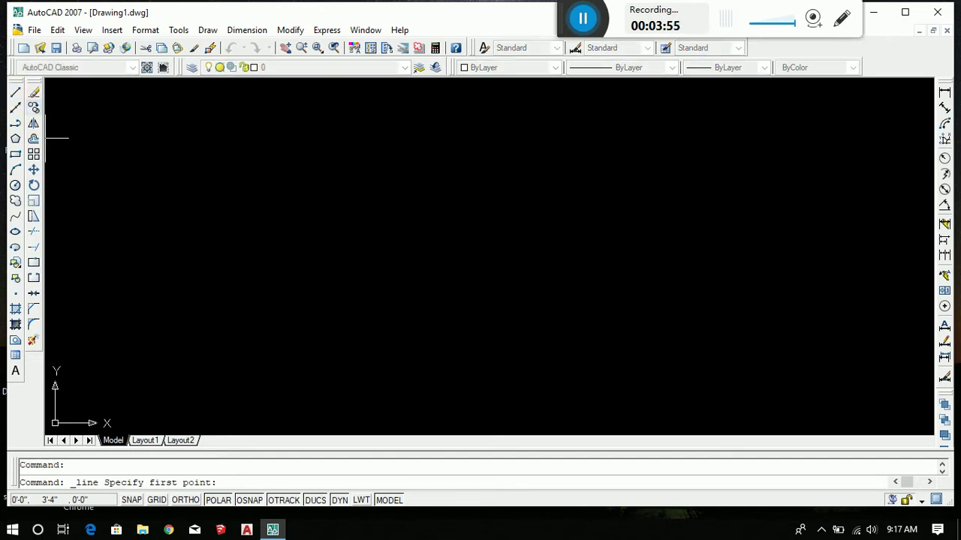
pyautogui.click(231, 171)
pyautogui.click(570, 171)
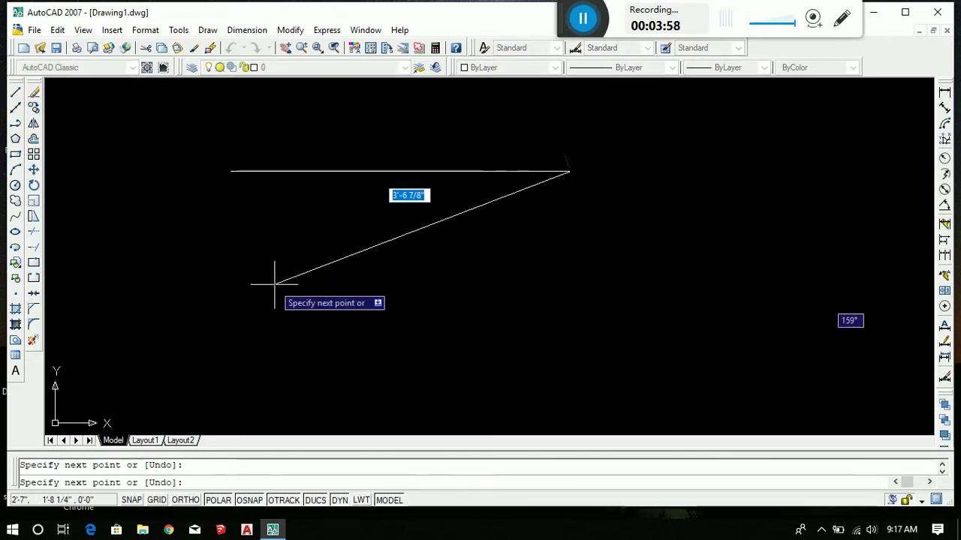
pyautogui.press('Escape')
pyautogui.click(543, 237)
pyautogui.click(367, 128)
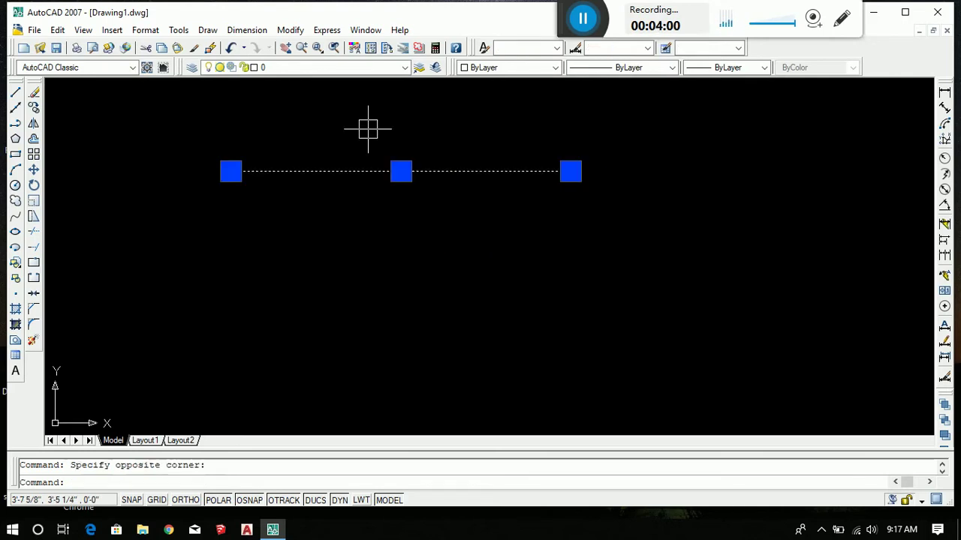
pyautogui.write('e')
pyautogui.press('Return')
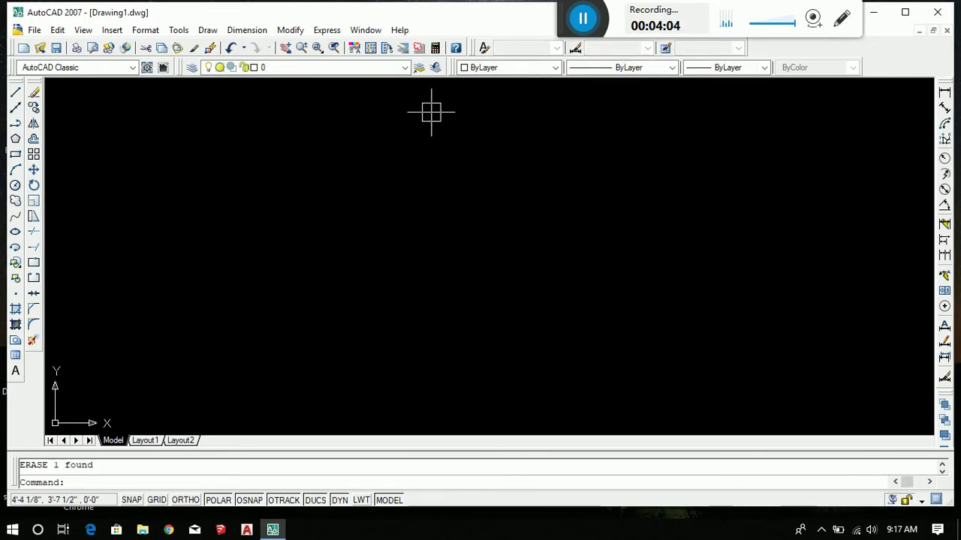
# Step: Draw a closed four-sided shape with LINE
pyautogui.write('l')
pyautogui.press('Return')
pyautogui.click(250, 189)
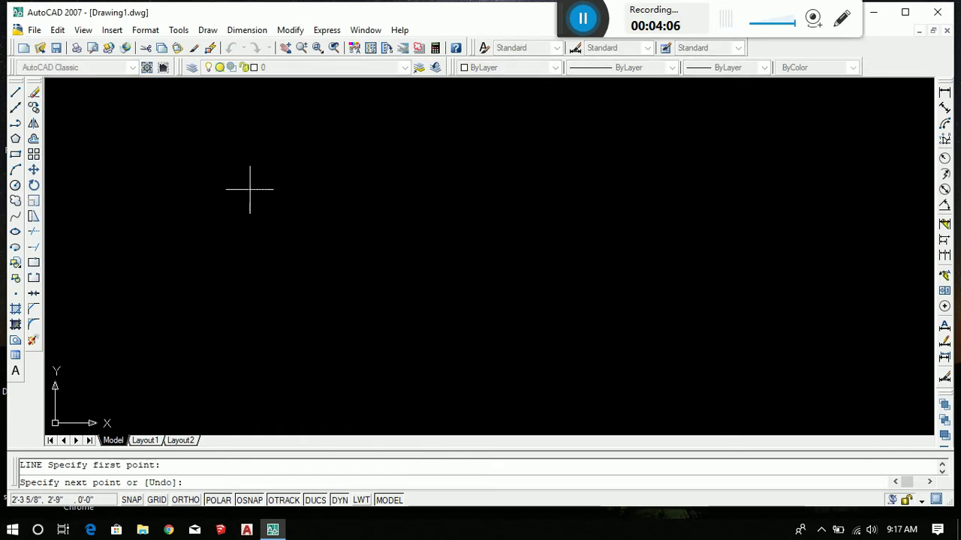
pyautogui.click(549, 190)
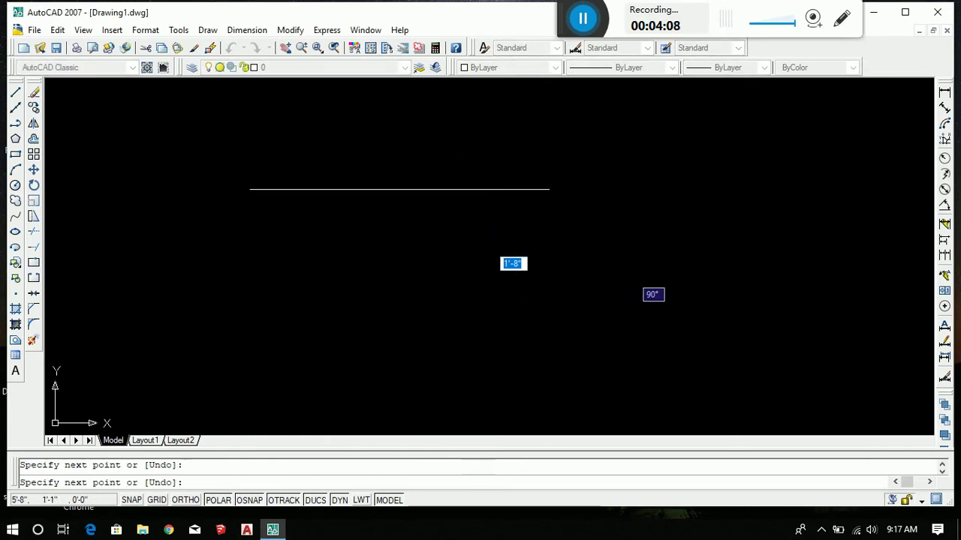
pyautogui.click(549, 338)
pyautogui.click(175, 325)
pyautogui.click(250, 189)
pyautogui.press('Return')
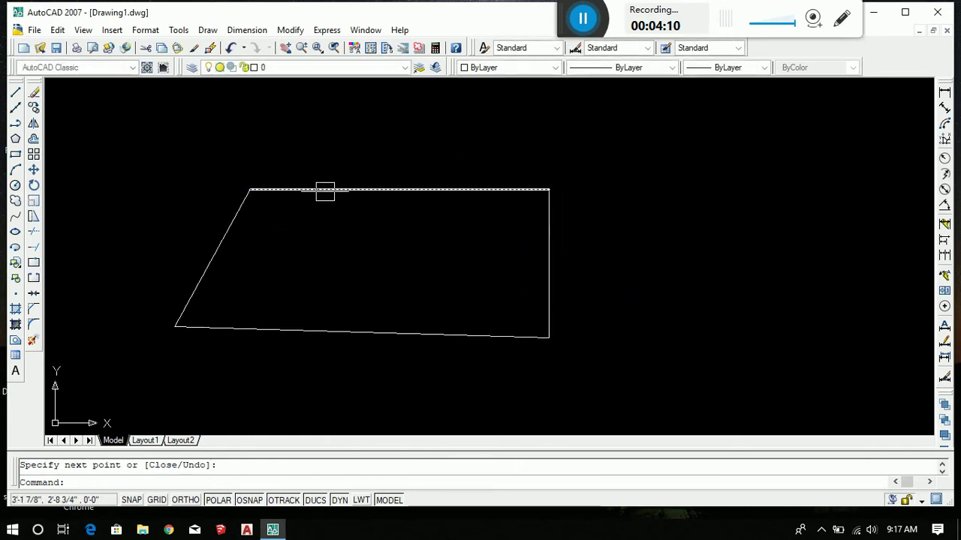
# Step: Window-select that four-sided shape and erase it
pyautogui.scroll(-2, 450, 196)
pyautogui.scroll(-3, 442, 229)
pyautogui.scroll(4, 543, 210)
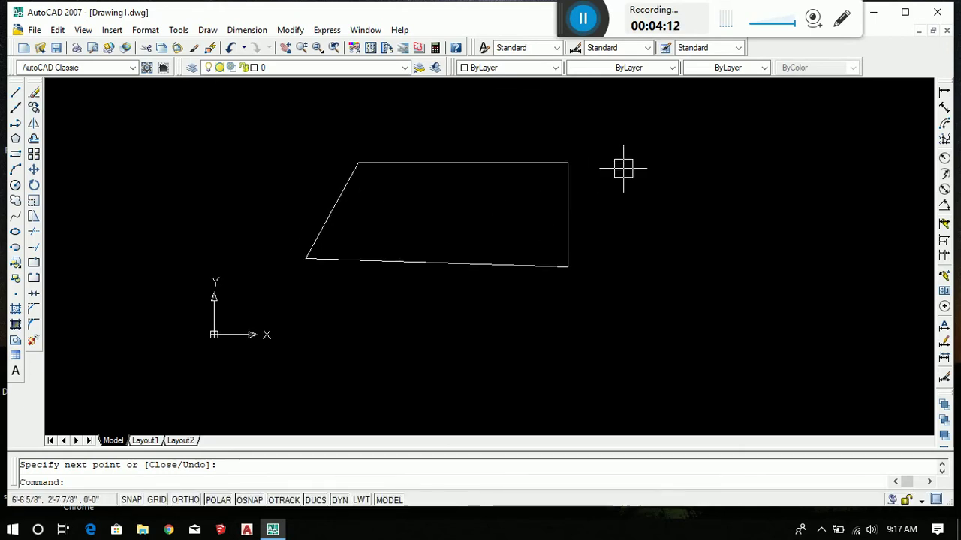
pyautogui.click(615, 143)
pyautogui.click(300, 316)
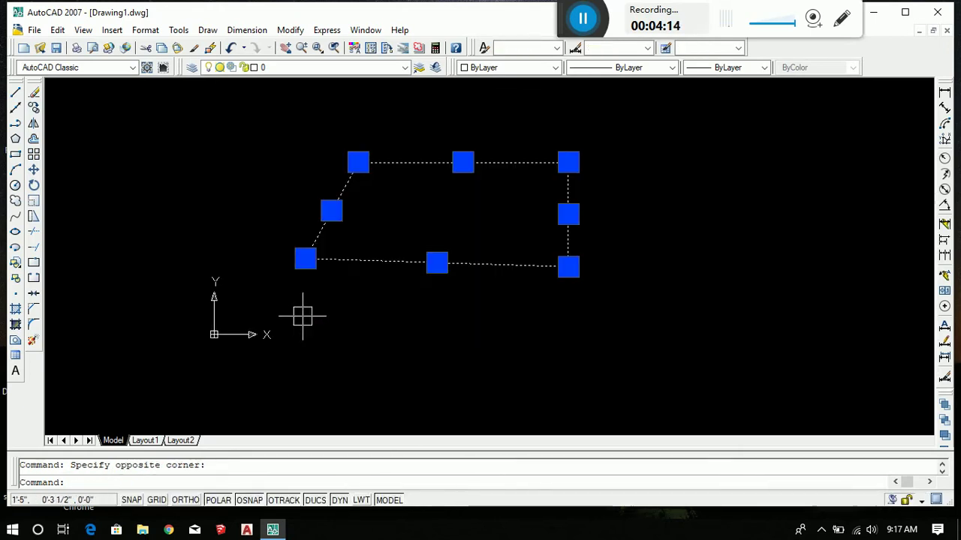
pyautogui.write('e')
pyautogui.press('Return')
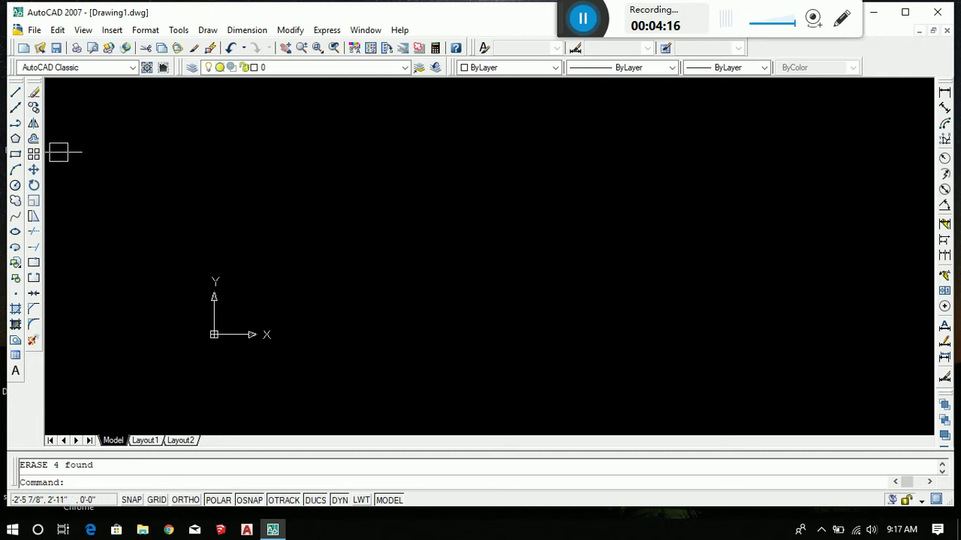
# Step: Draw a new closed quadrilateral with a horizontal top edge and slanted sides
pyautogui.click(15, 93)
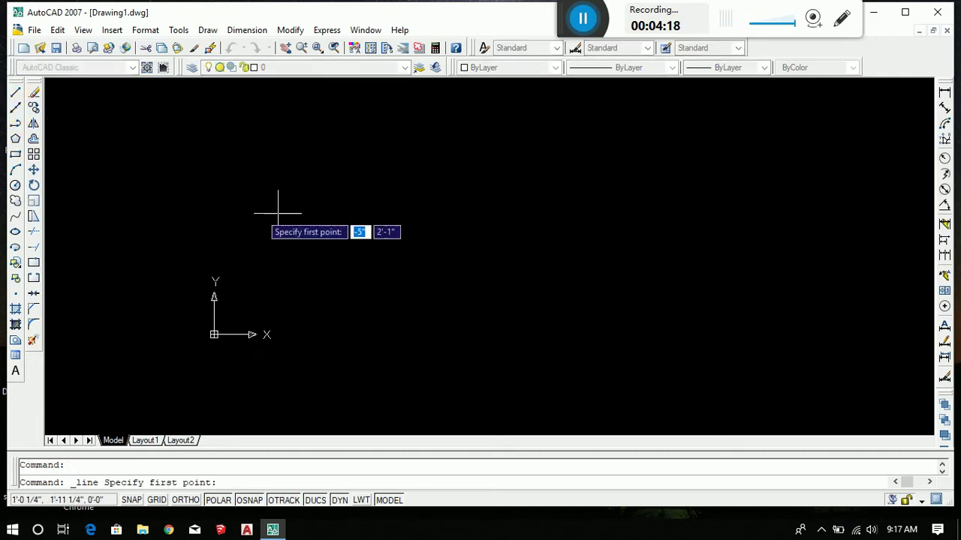
pyautogui.click(281, 172)
pyautogui.click(542, 172)
pyautogui.click(483, 274)
pyautogui.click(297, 245)
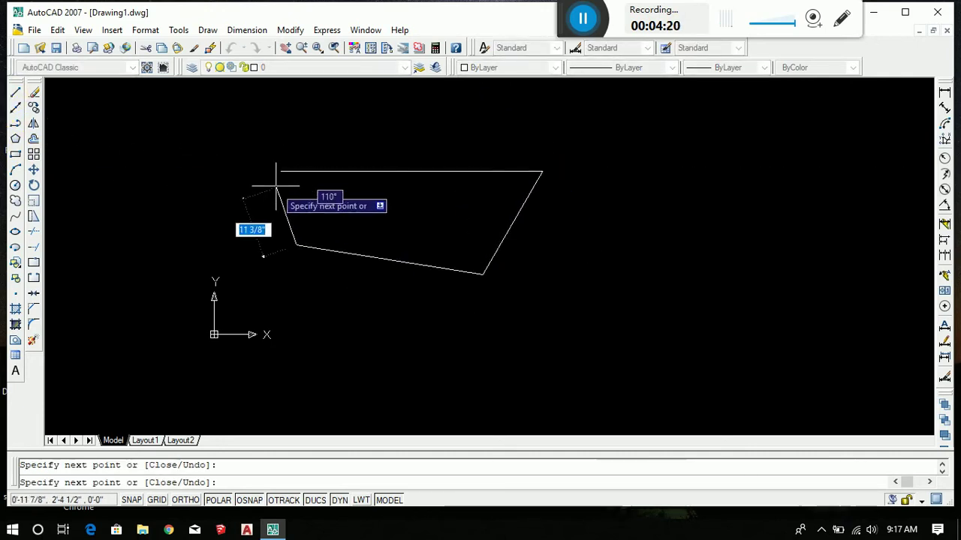
pyautogui.click(281, 172)
pyautogui.press('Return')
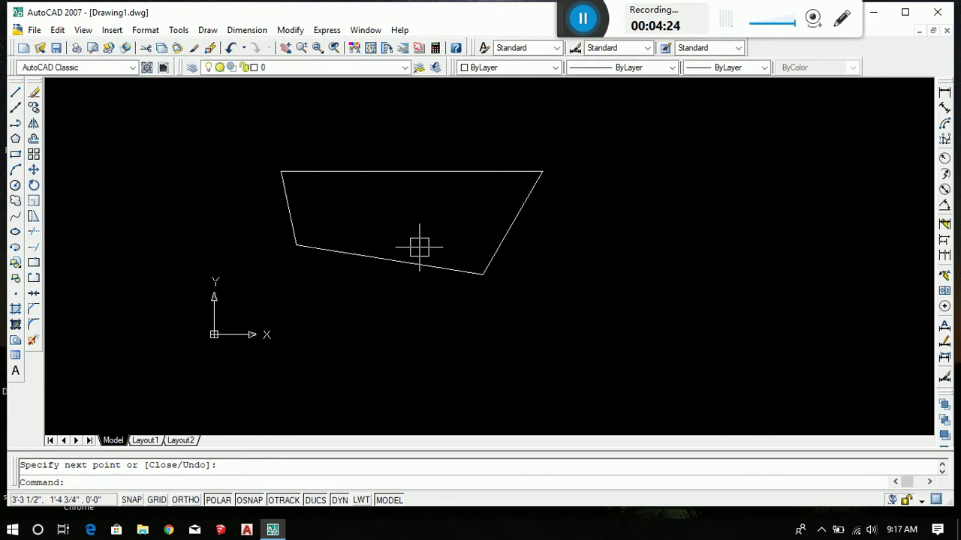
# Step: Draw a wide rectangle to the right of the quadrilateral
pyautogui.click(15, 154)
pyautogui.click(647, 199)
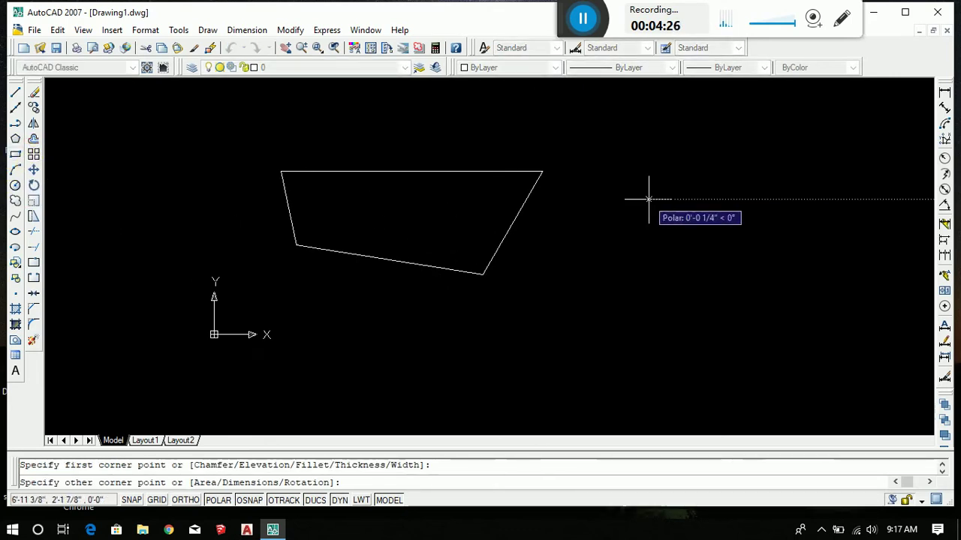
pyautogui.click(839, 347)
pyautogui.scroll(-2, 535, 260)
pyautogui.scroll(-1, 534, 265)
pyautogui.scroll(3, 598, 263)
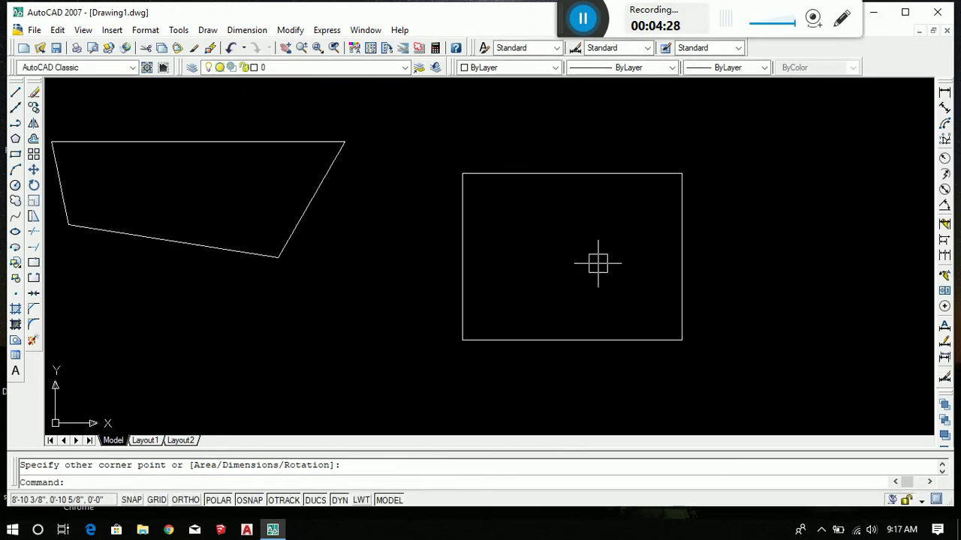
pyautogui.scroll(-3, 528, 237)
pyautogui.scroll(1, 545, 257)
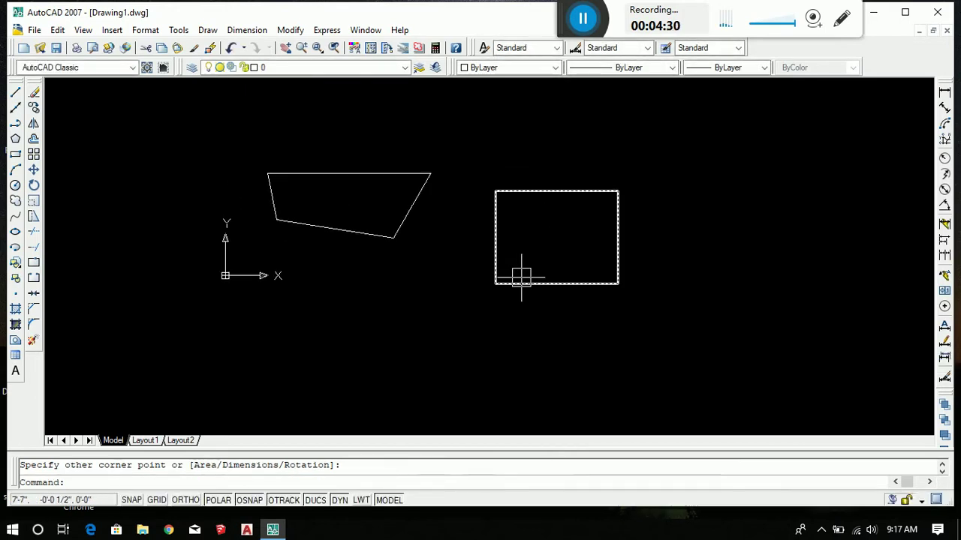
pyautogui.click(523, 278)
pyautogui.write('rec')
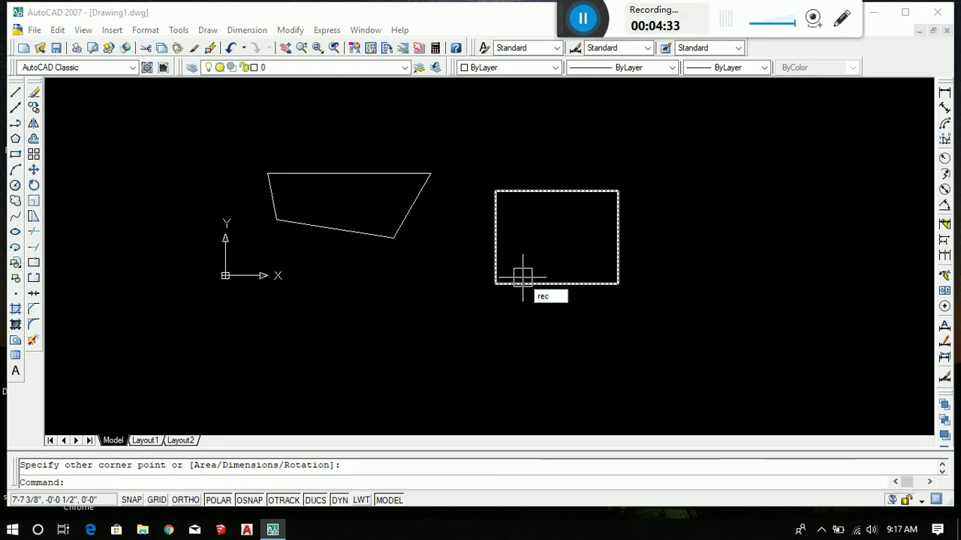
# Step: Draw a second, taller rectangle beside it
pyautogui.press('Return')
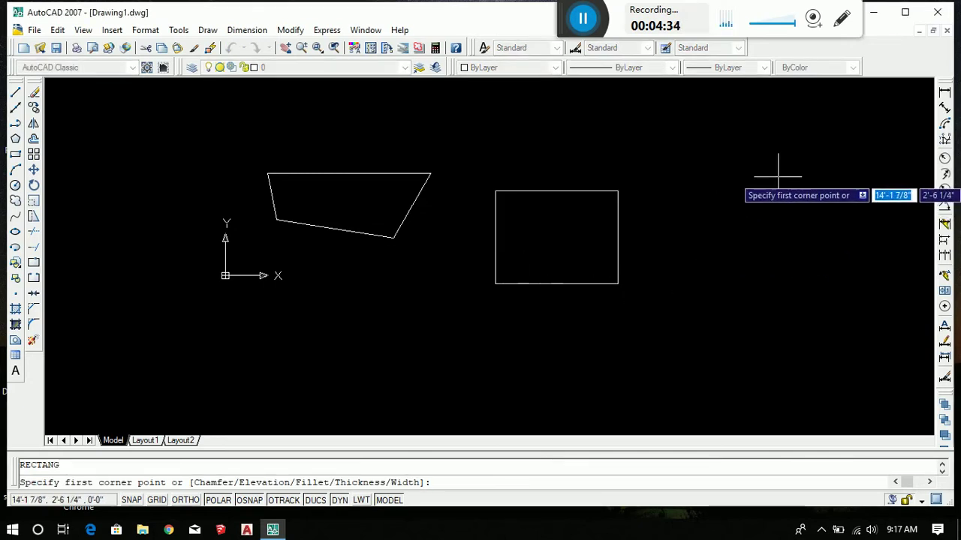
pyautogui.click(778, 177)
pyautogui.click(637, 329)
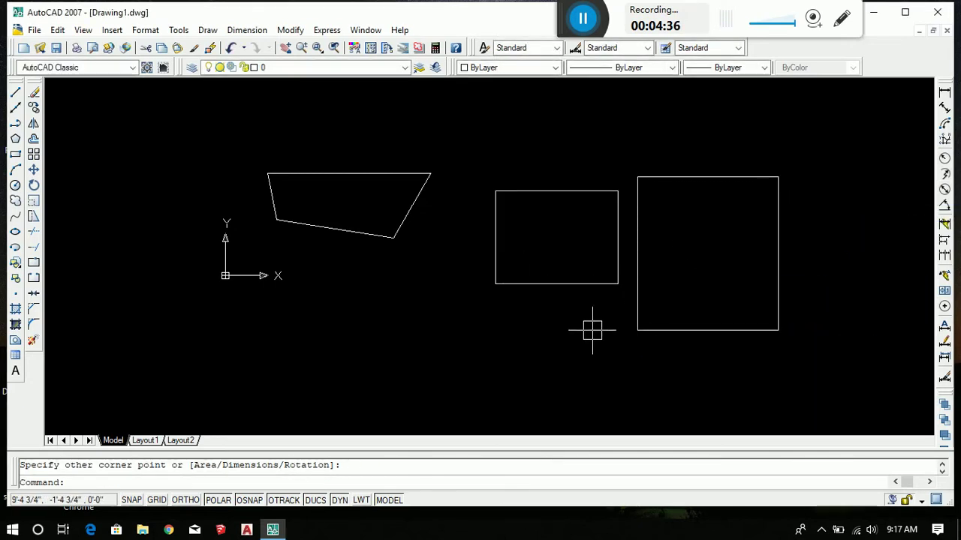
pyautogui.scroll(-2, 481, 278)
pyautogui.scroll(3, 564, 235)
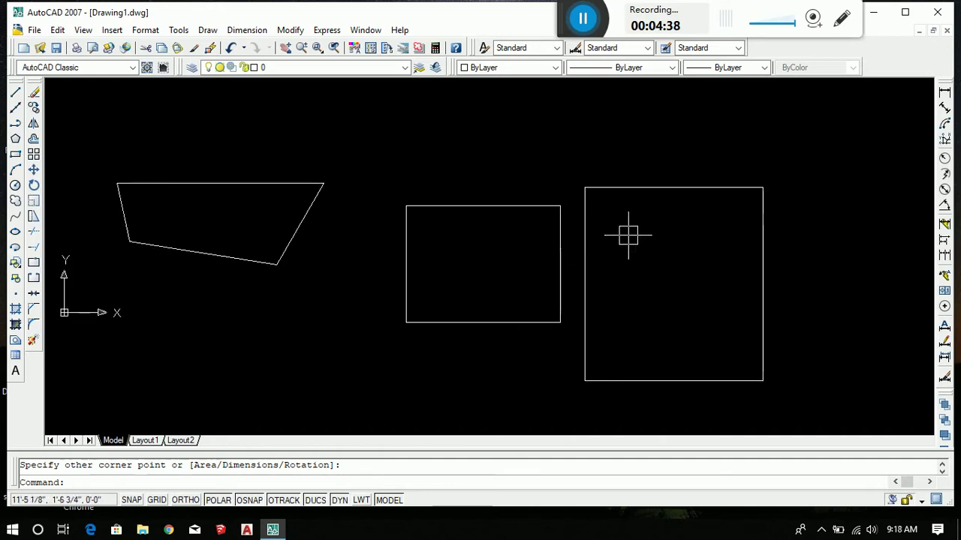
pyautogui.scroll(-2, 639, 234)
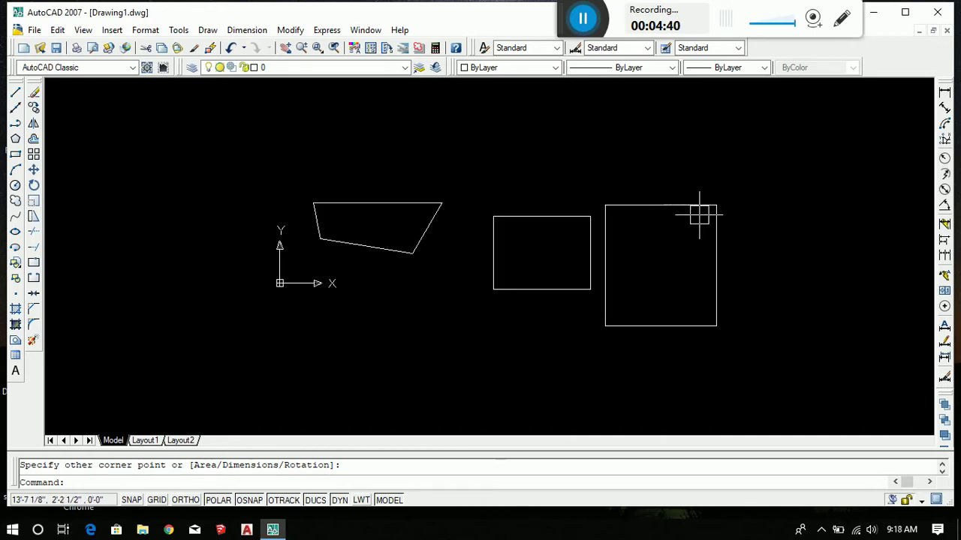
pyautogui.scroll(3, 732, 221)
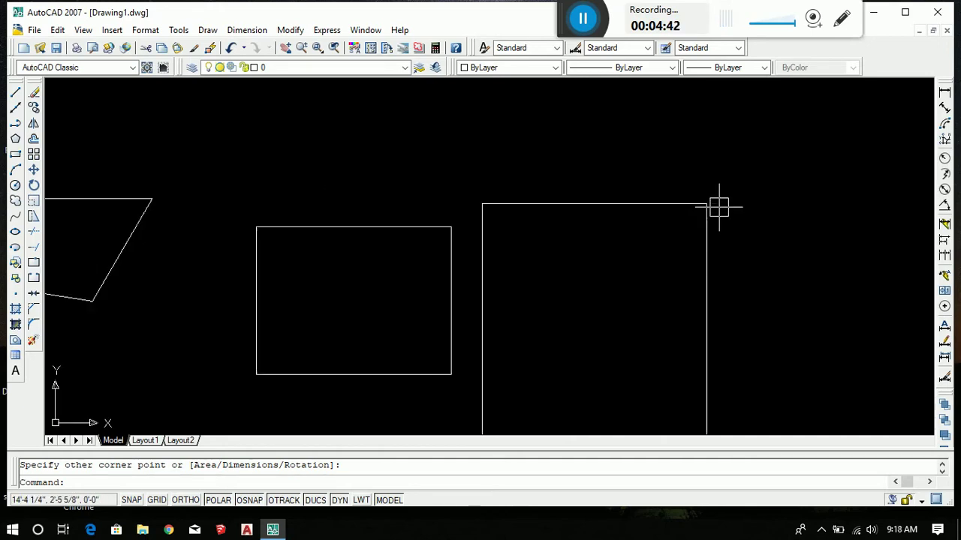
pyautogui.scroll(-4, 503, 210)
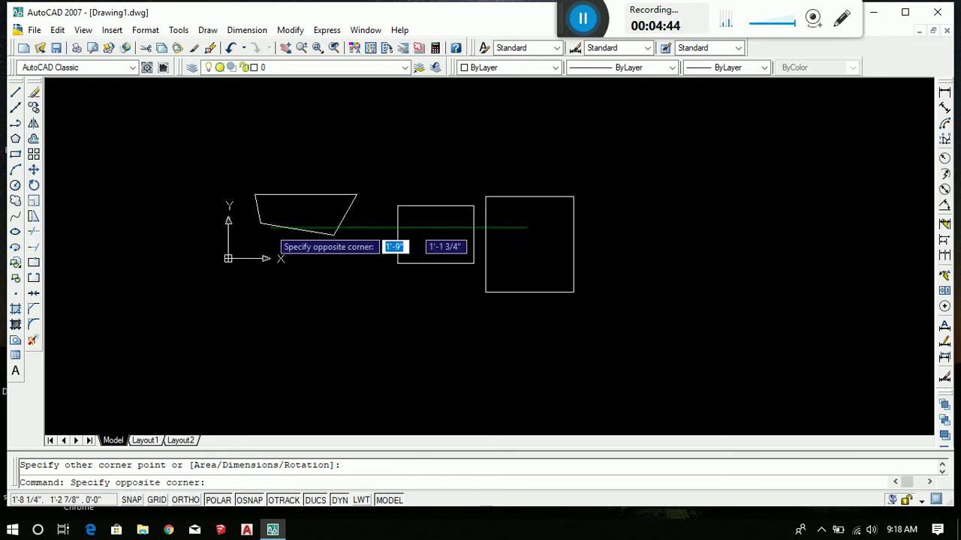
# Step: Delete the selected shapes and place crossing vertical and horizontal construction lines
pyautogui.click(271, 239)
pyautogui.press('Delete')
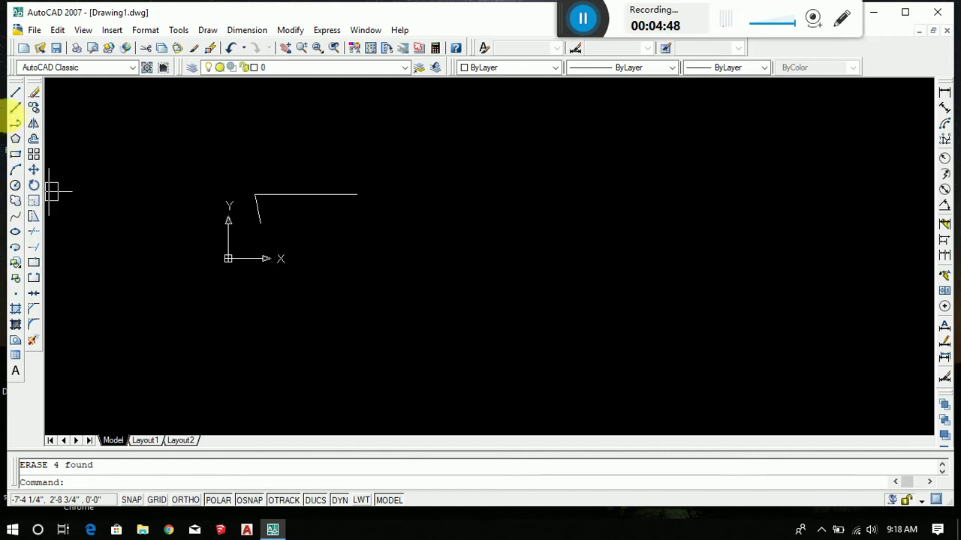
pyautogui.click(16, 108)
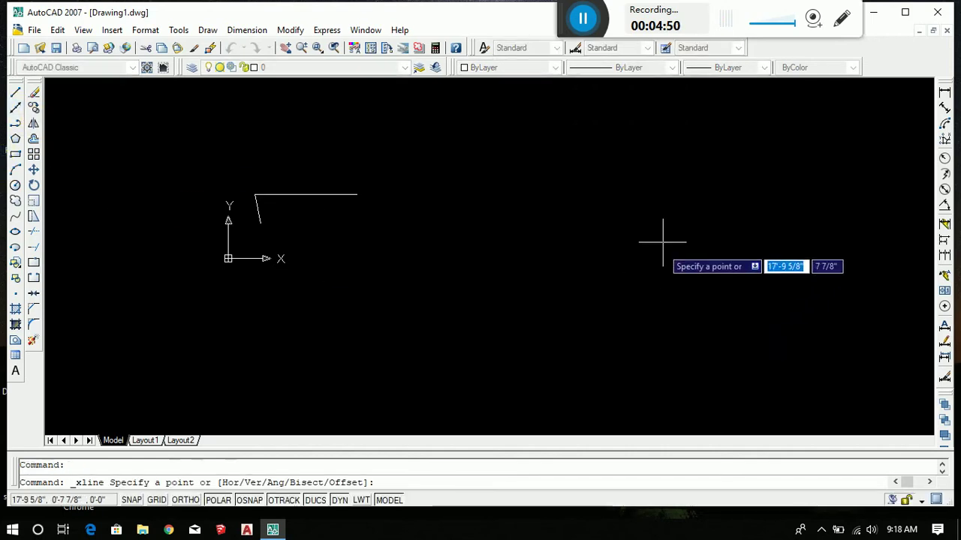
pyautogui.click(621, 203)
pyautogui.click(621, 310)
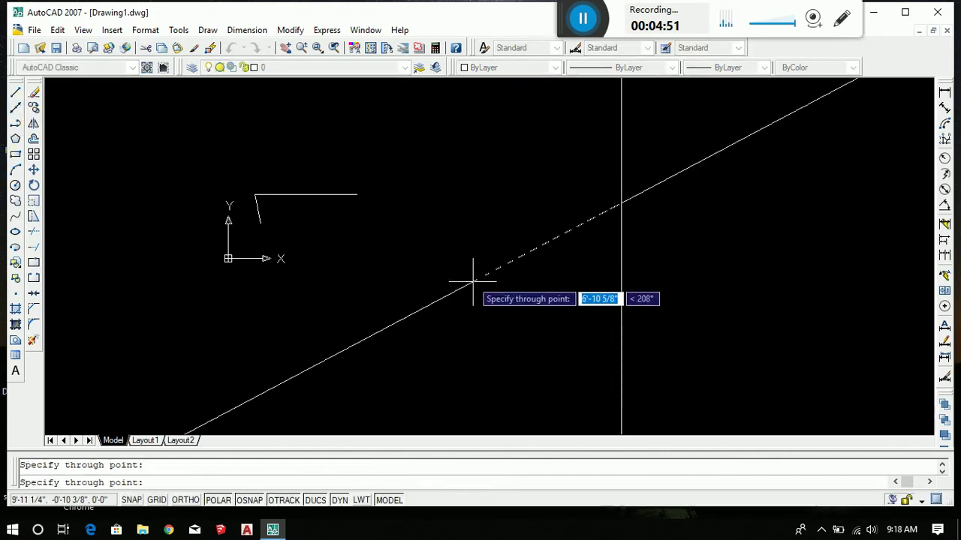
pyautogui.click(457, 201)
pyautogui.press('Return')
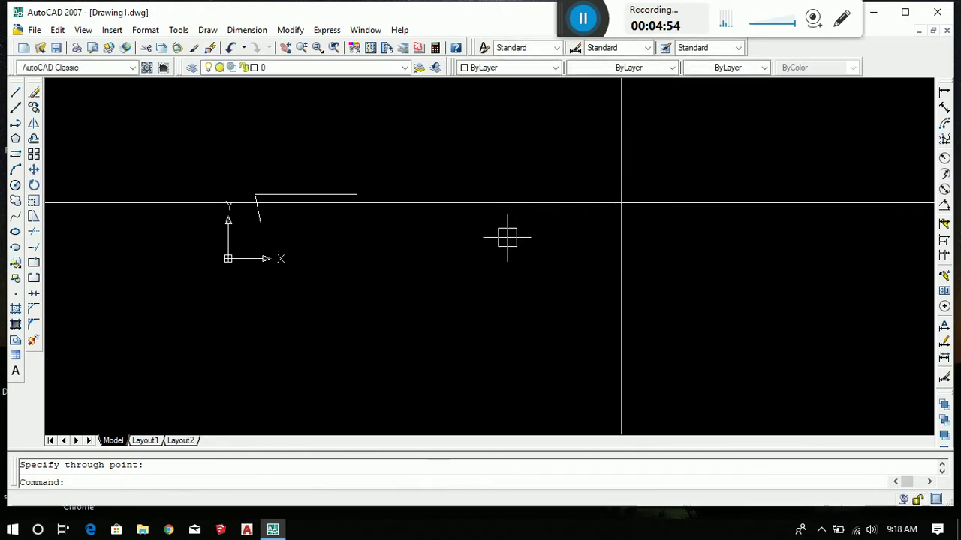
pyautogui.scroll(-2, 507, 237)
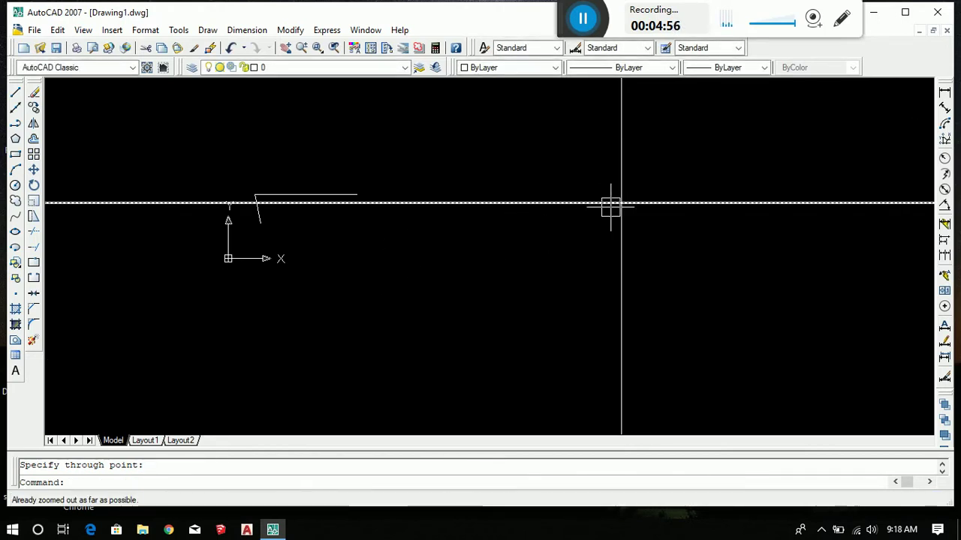
# Step: Wheel-zoom out and back in to inspect the construction lines
pyautogui.click(83, 30)
pyautogui.moveTo(100, 94)
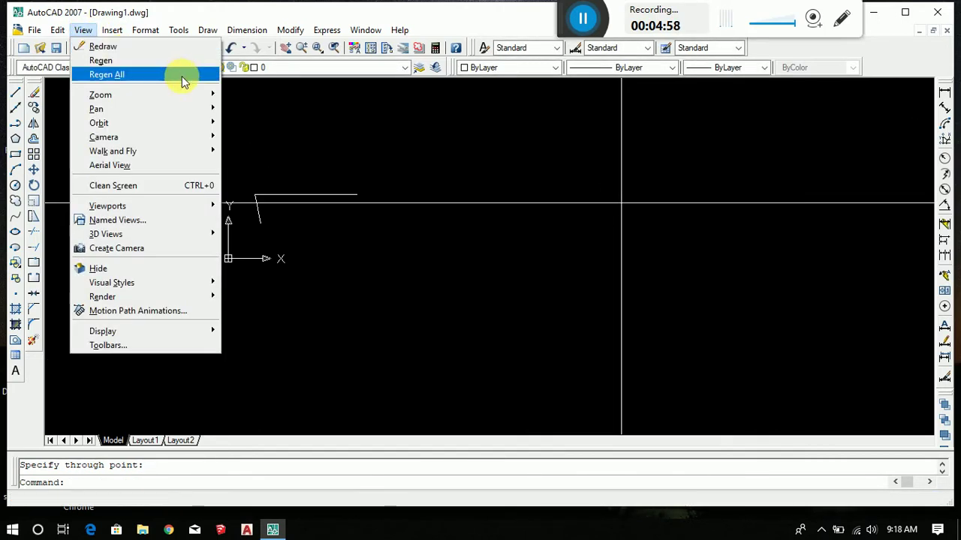
pyautogui.press('Escape')
pyautogui.press('Escape')
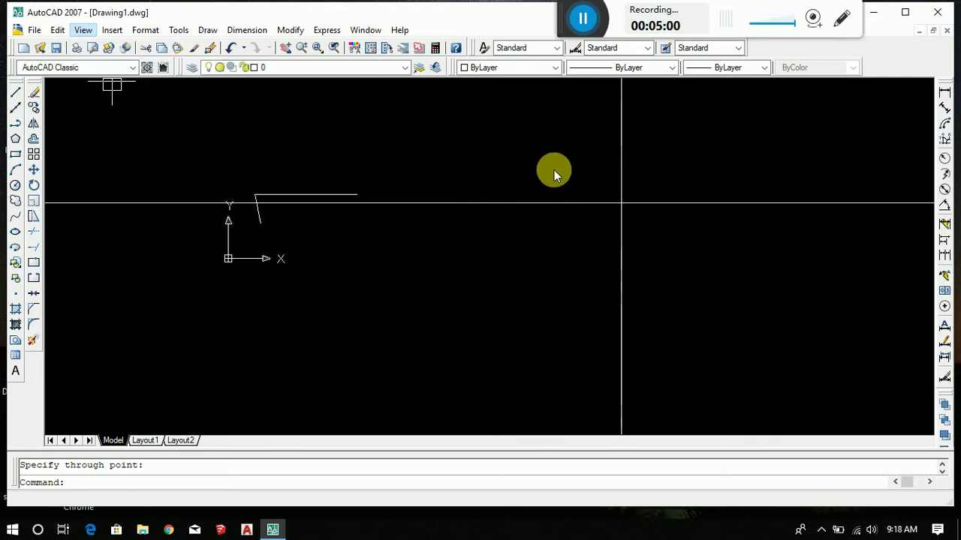
pyautogui.click(505, 158)
pyautogui.click(437, 167)
pyautogui.scroll(-2, 660, 207)
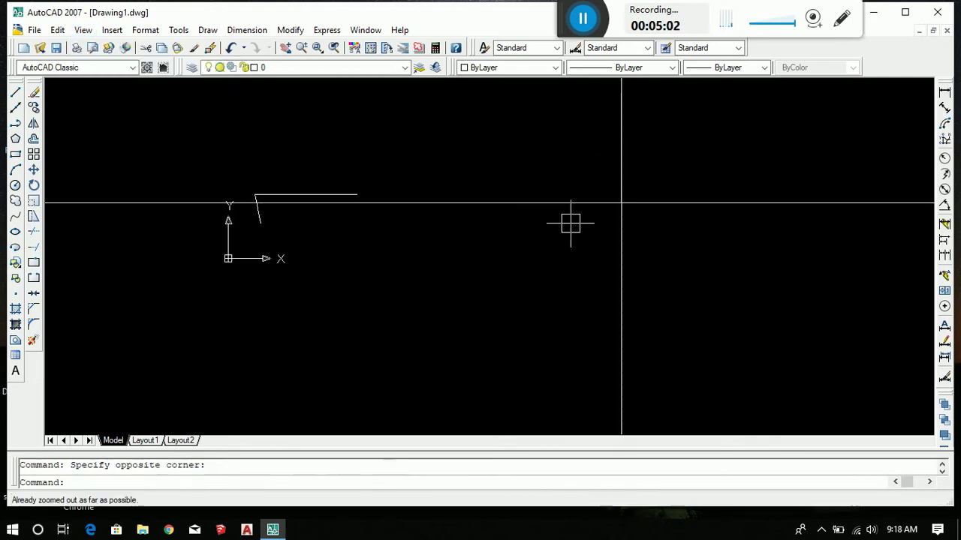
pyautogui.scroll(-1, 625, 210)
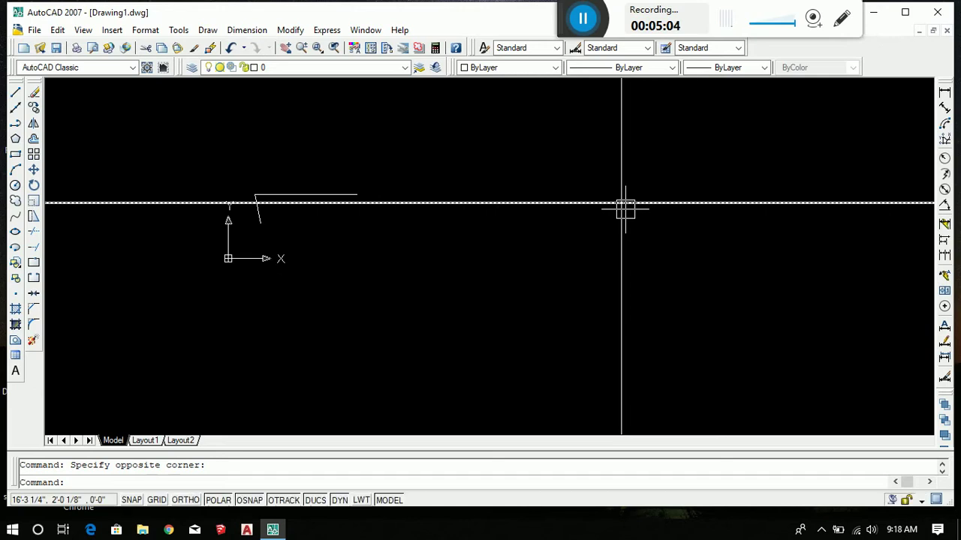
pyautogui.scroll(-1, 619, 210)
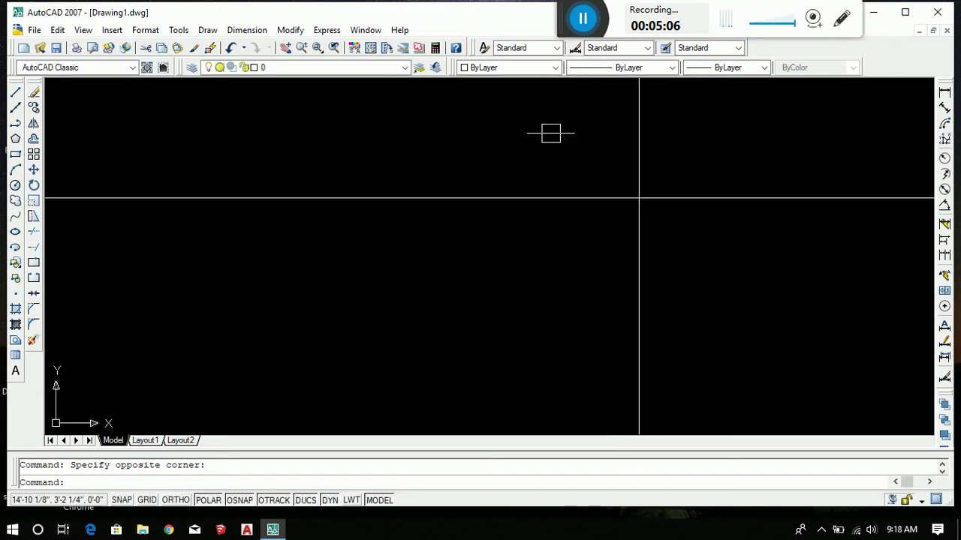
pyautogui.scroll(-1, 504, 217)
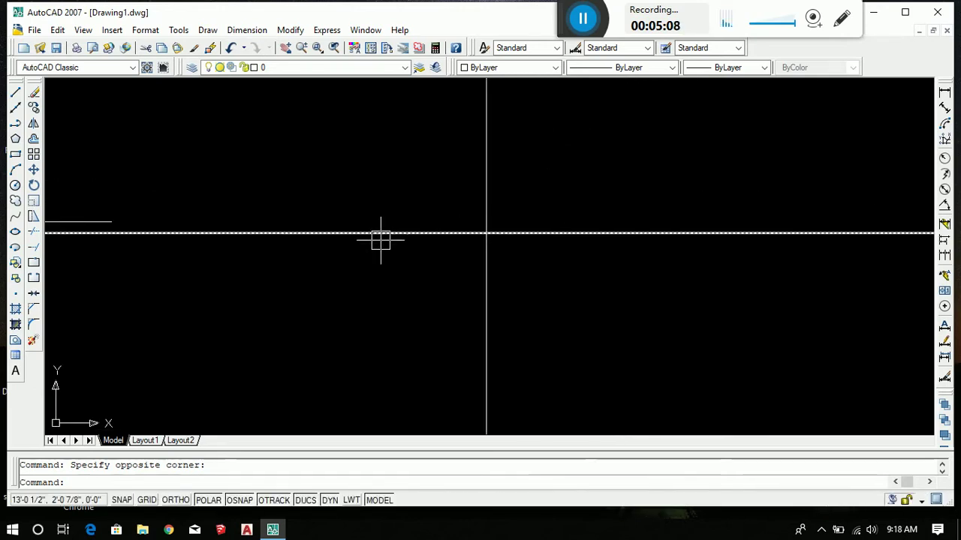
pyautogui.scroll(1, 499, 230)
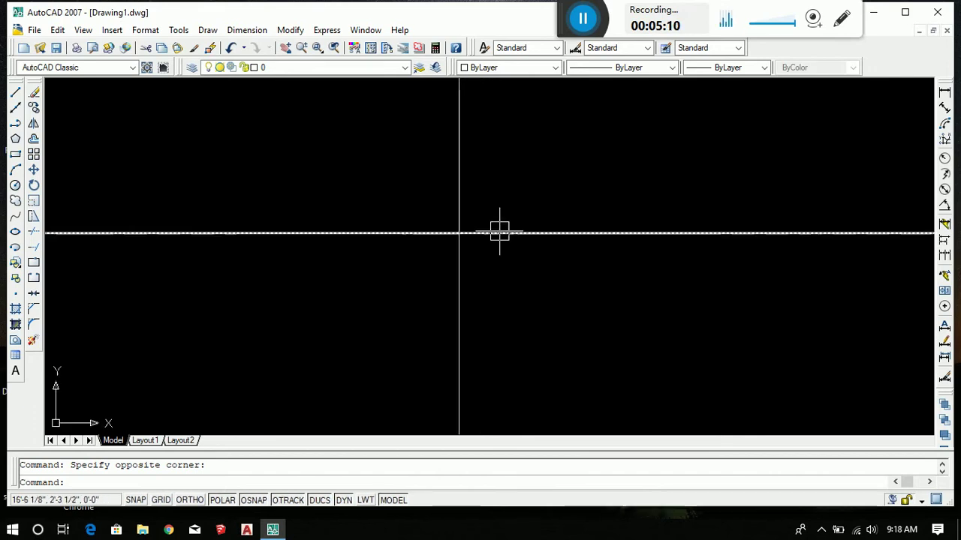
pyautogui.scroll(1, 600, 192)
pyautogui.scroll(1, 620, 188)
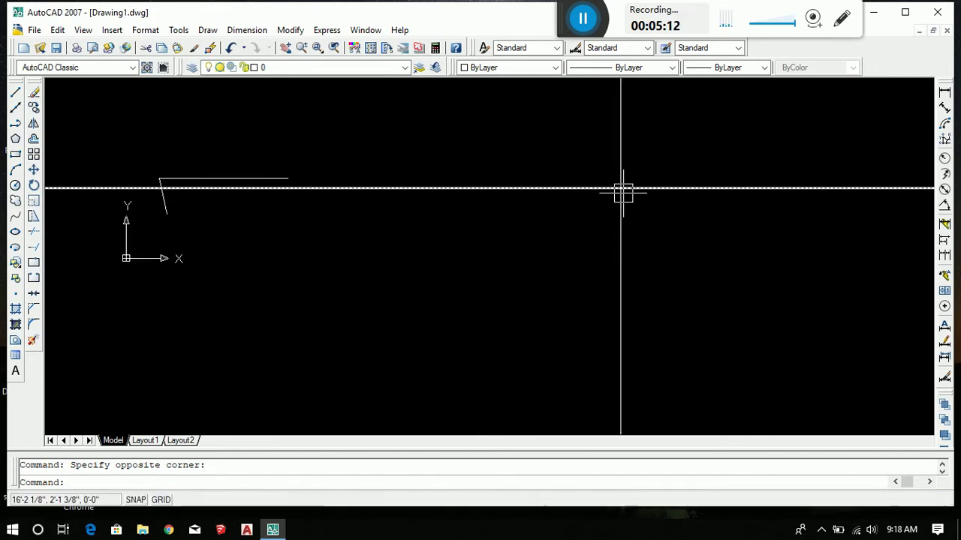
pyautogui.scroll(-1, 555, 214)
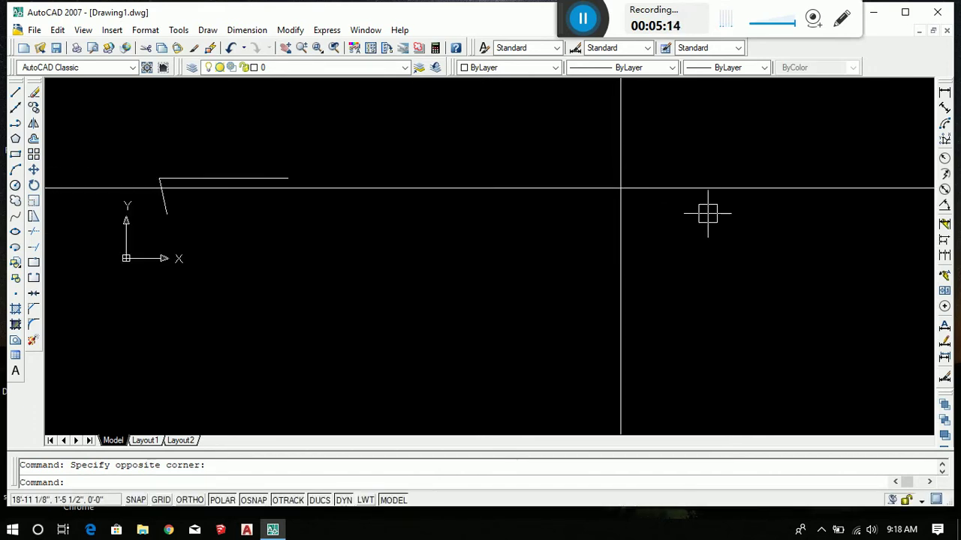
pyautogui.scroll(-1, 635, 216)
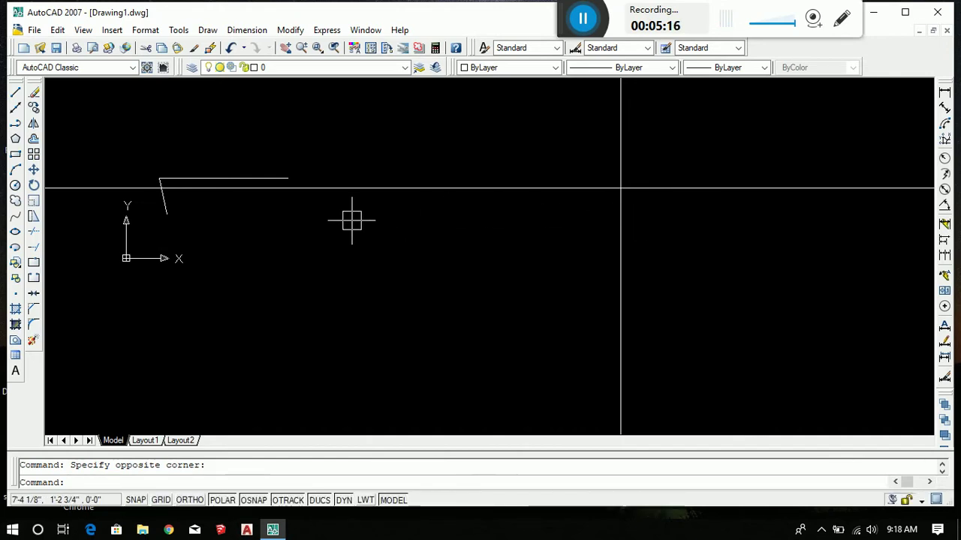
# Step: Apply Zoom All, then Zoom Out and Zoom In from the View menu
pyautogui.click(84, 32)
pyautogui.moveTo(100, 95)
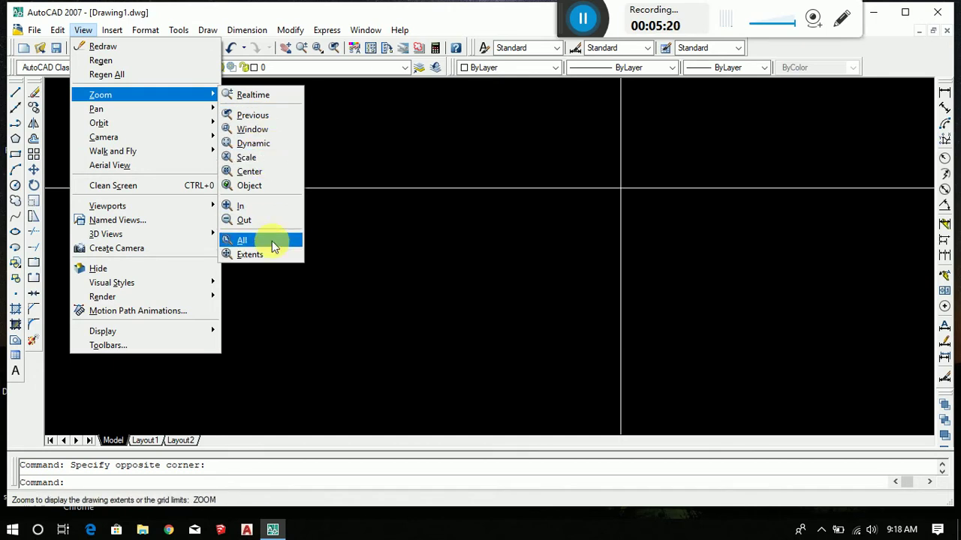
pyautogui.click(263, 220)
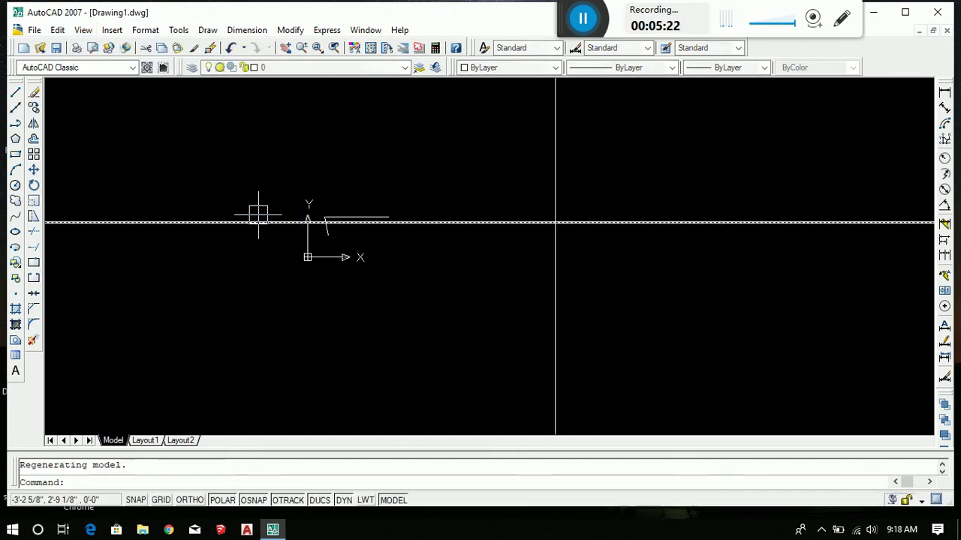
pyautogui.click(81, 30)
pyautogui.moveTo(100, 95)
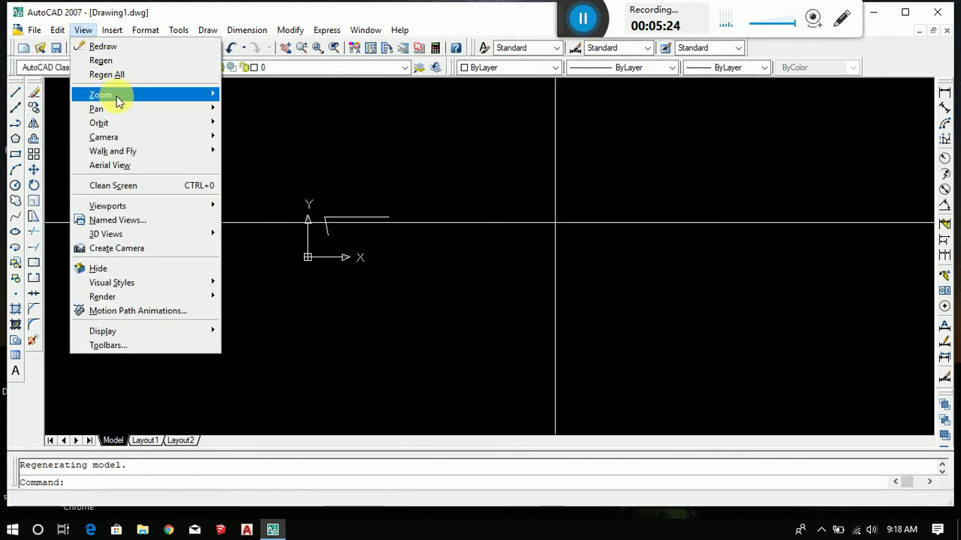
pyautogui.click(244, 222)
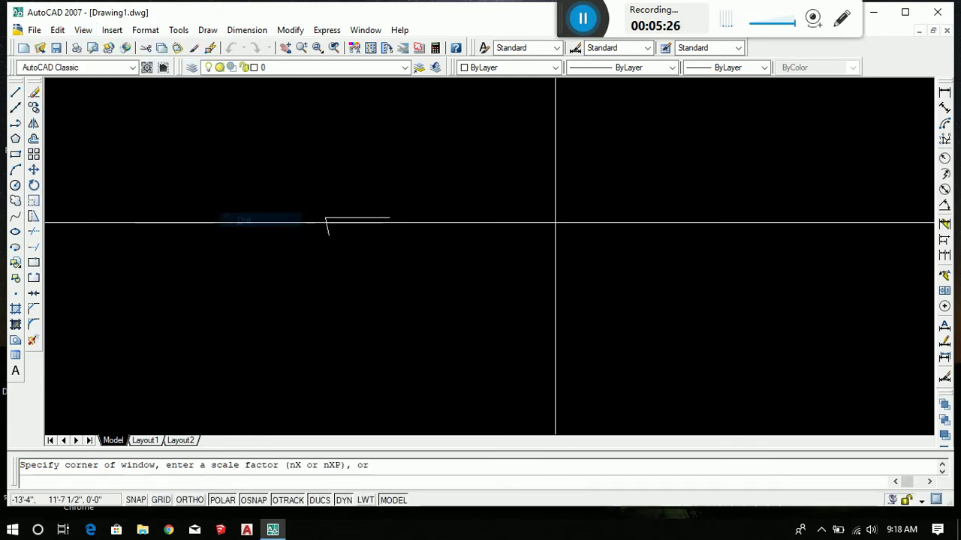
pyautogui.scroll(-3, 461, 242)
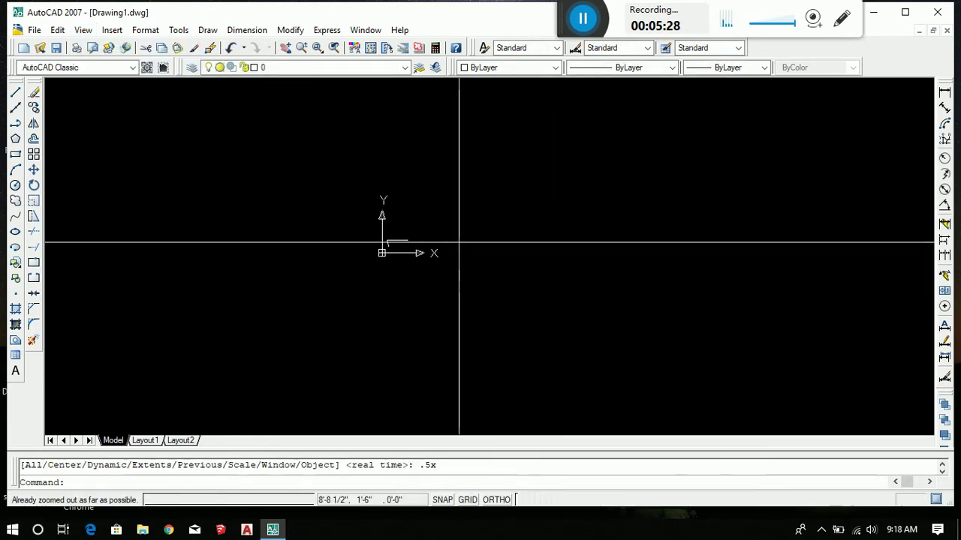
pyautogui.click(81, 32)
pyautogui.moveTo(101, 95)
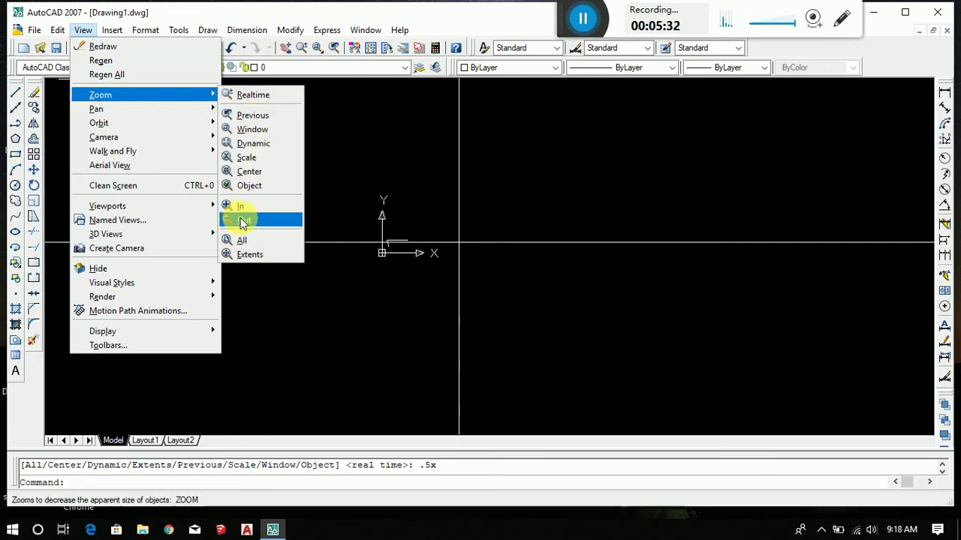
pyautogui.click(241, 206)
# Step: Wheel-zoom around the origin where the construction lines cross
pyautogui.scroll(2, 426, 284)
pyautogui.scroll(2, 426, 284)
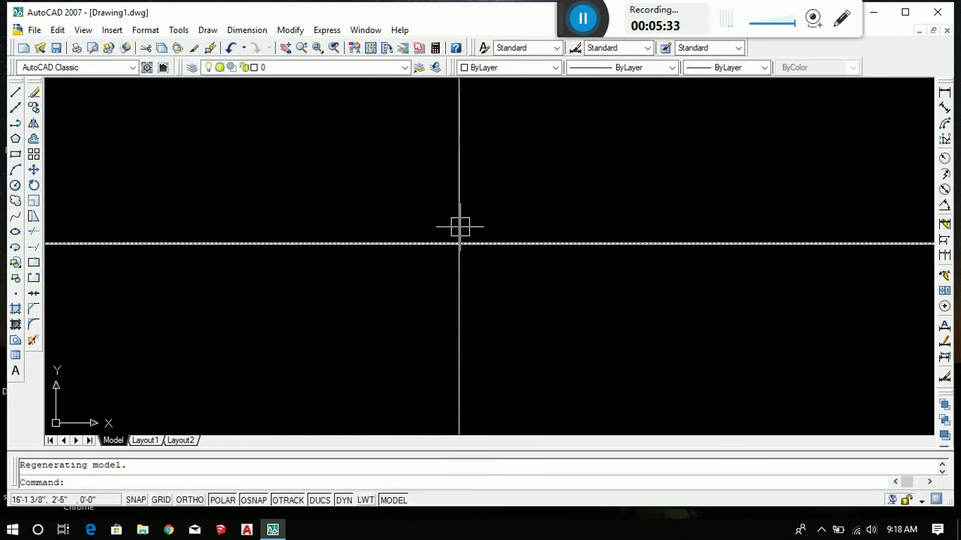
pyautogui.scroll(1, 458, 225)
pyautogui.scroll(-5, 458, 253)
pyautogui.scroll(-1, 408, 243)
pyautogui.scroll(5, 407, 244)
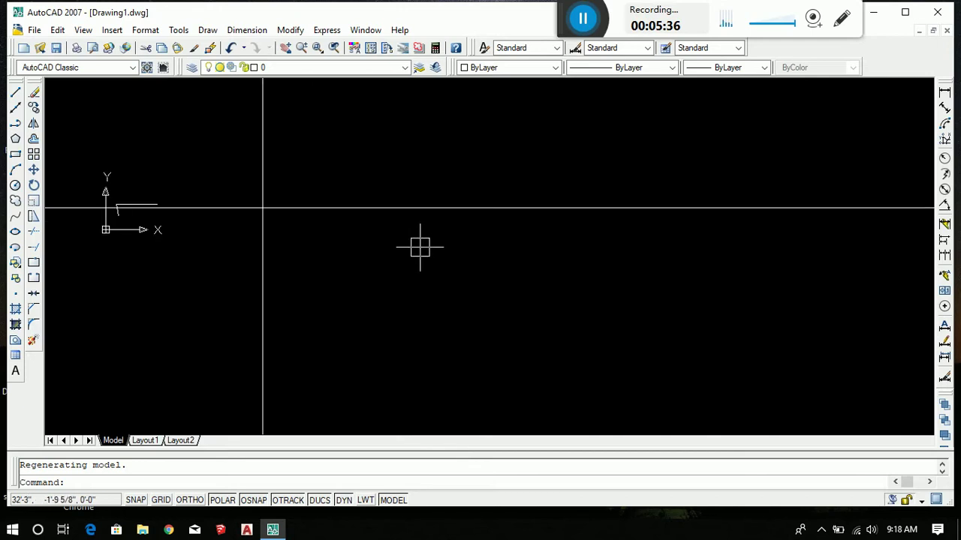
pyautogui.scroll(-1, 420, 246)
pyautogui.scroll(-2, 420, 247)
pyautogui.scroll(2, 366, 245)
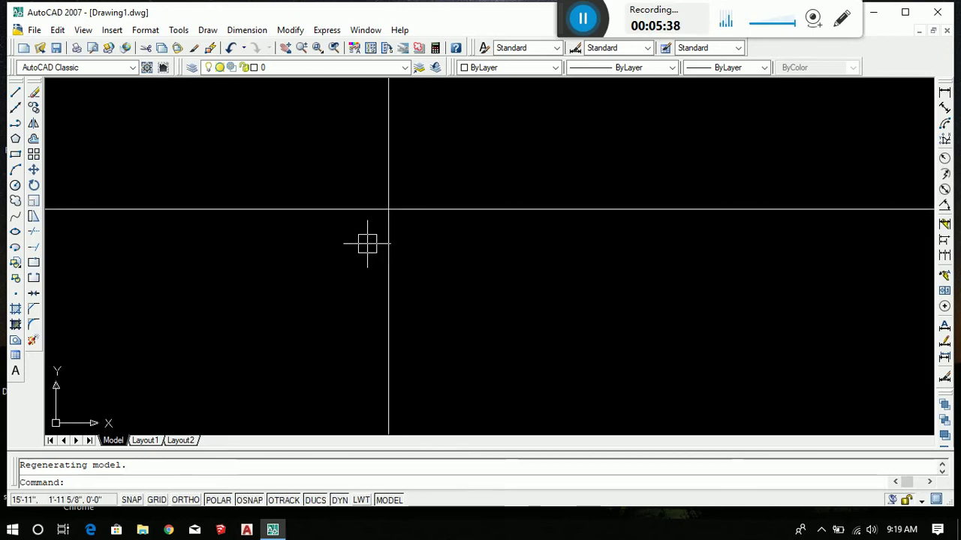
pyautogui.scroll(-3, 357, 243)
pyautogui.scroll(-1, 363, 239)
pyautogui.scroll(3, 362, 235)
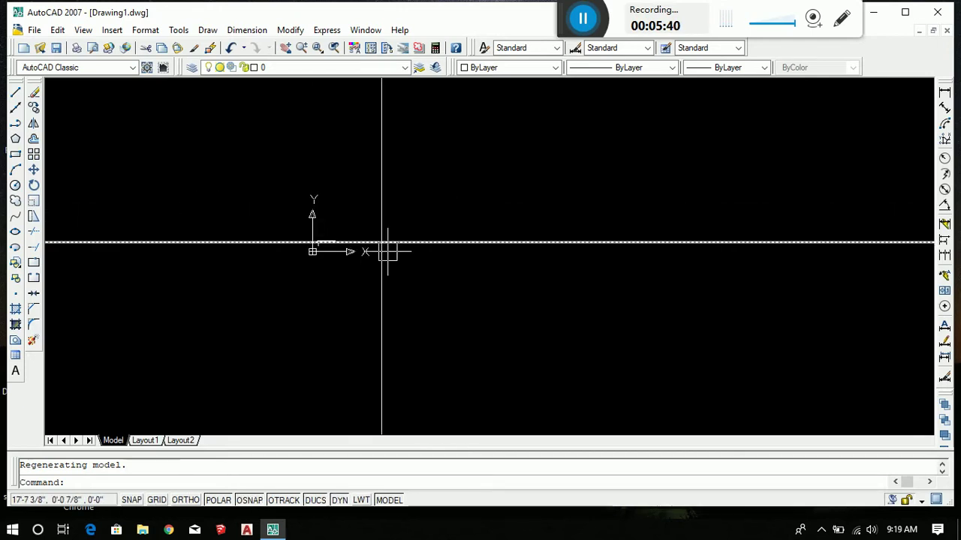
pyautogui.scroll(2, 386, 247)
pyautogui.scroll(1, 392, 250)
pyautogui.scroll(-5, 369, 220)
pyautogui.scroll(-2, 380, 247)
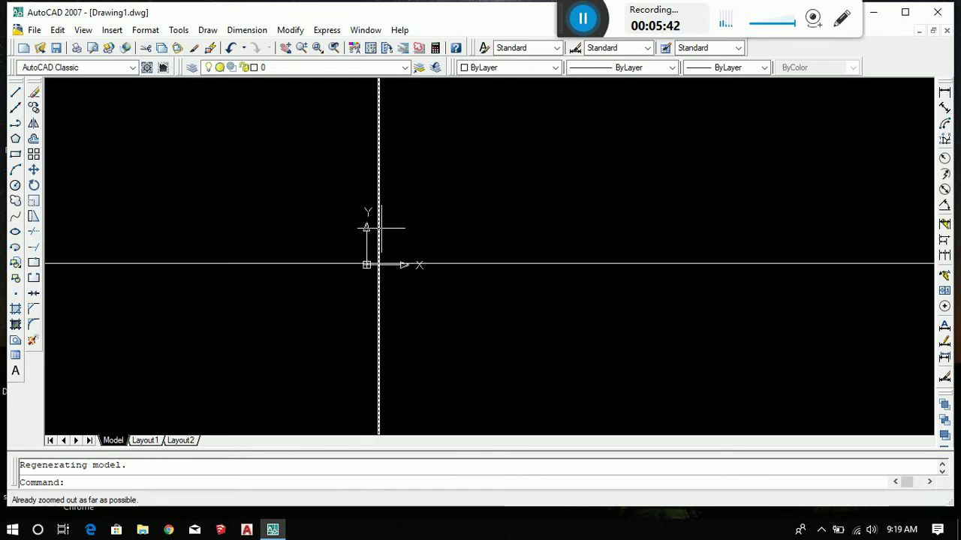
pyautogui.click(15, 107)
# Step: Place another vertical and horizontal construction line through a common point
pyautogui.press('Escape')
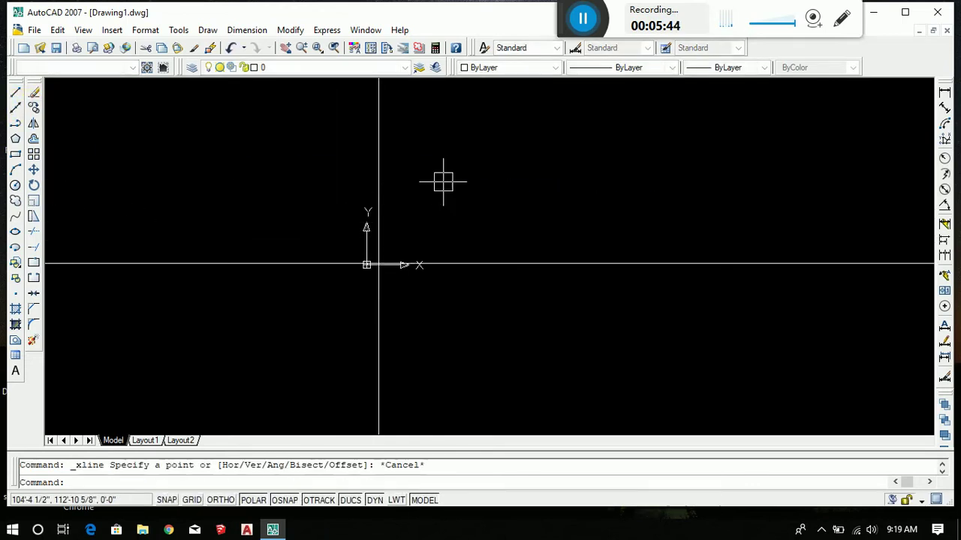
pyautogui.write('xl')
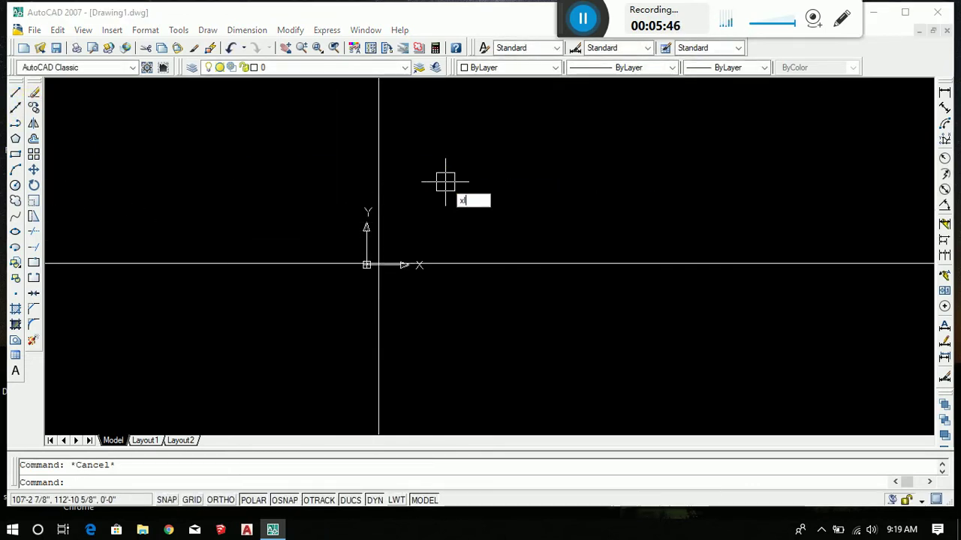
pyautogui.press('Return')
pyautogui.click(557, 194)
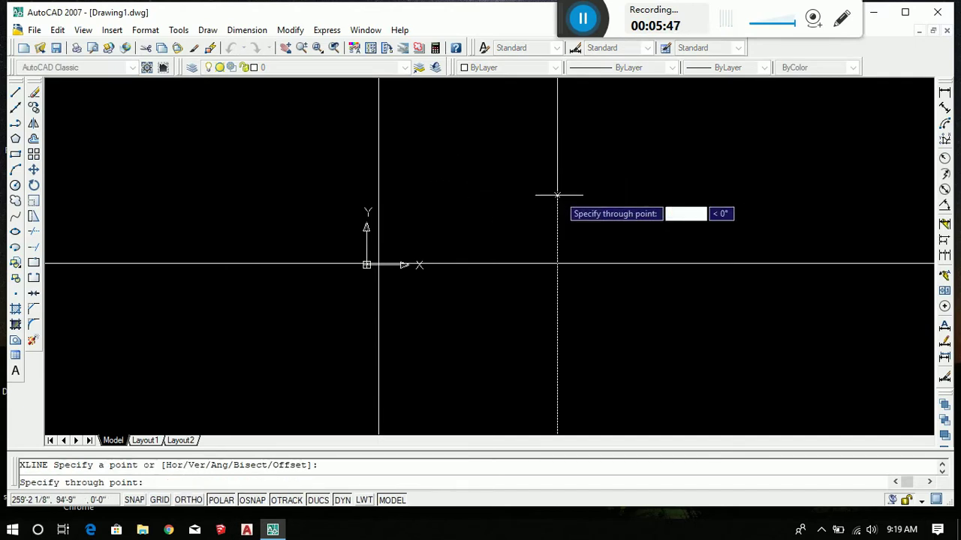
pyautogui.click(557, 330)
pyautogui.click(310, 192)
pyautogui.press('Escape')
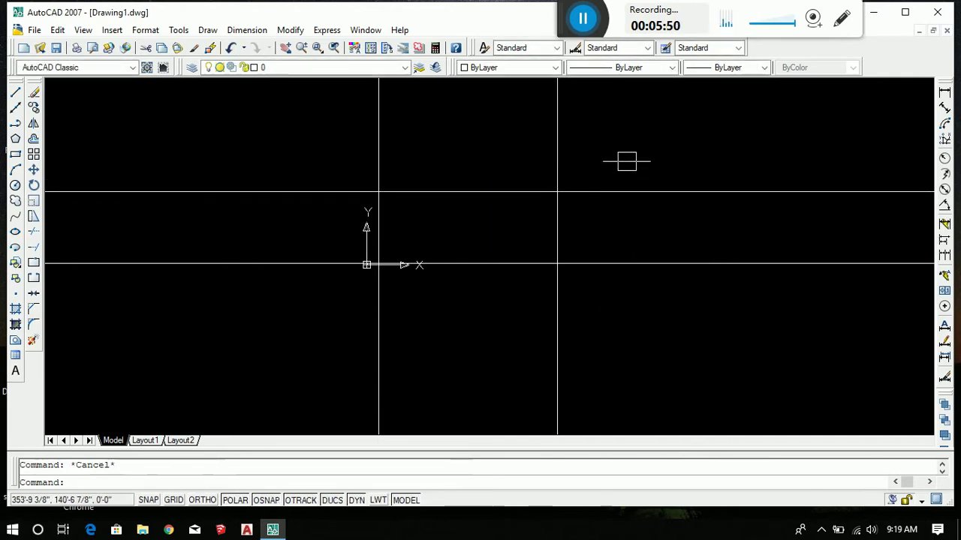
# Step: Window-select and delete all construction lines, leaving an empty canvas
pyautogui.moveTo(627, 162); pyautogui.dragTo(217, 315)
pyautogui.press('Delete')
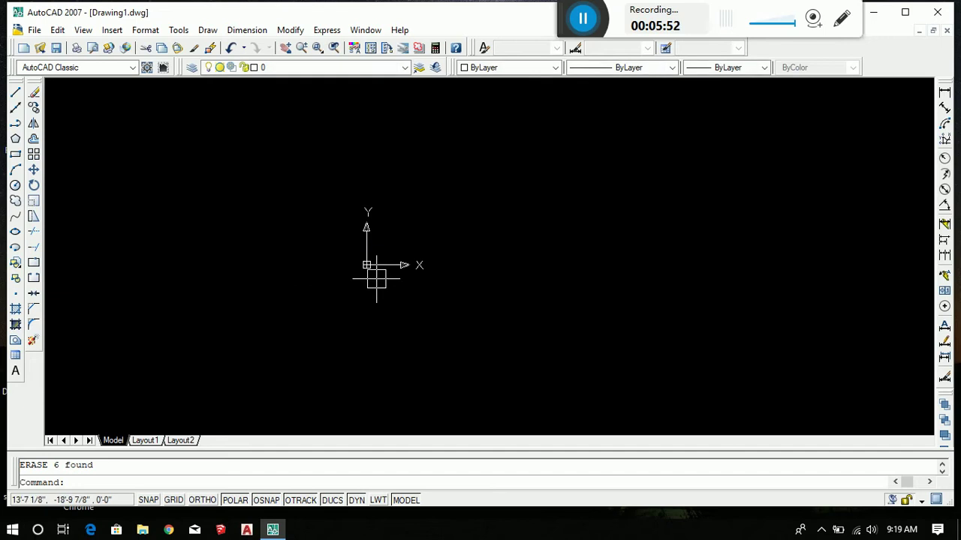
pyautogui.write('xl')
pyautogui.press('Return')
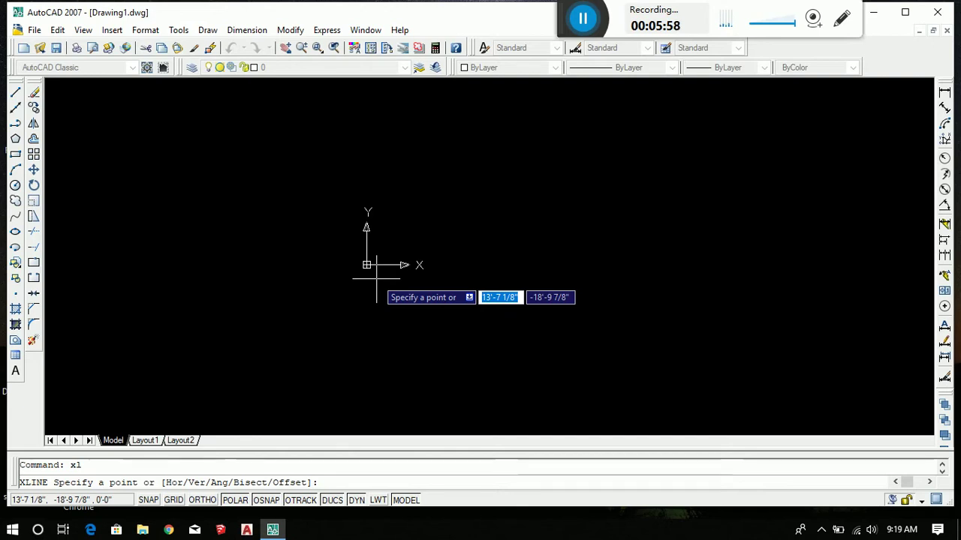
# Step: Place four horizontal construction lines across the drawing
pyautogui.write('h')
pyautogui.press('Return')
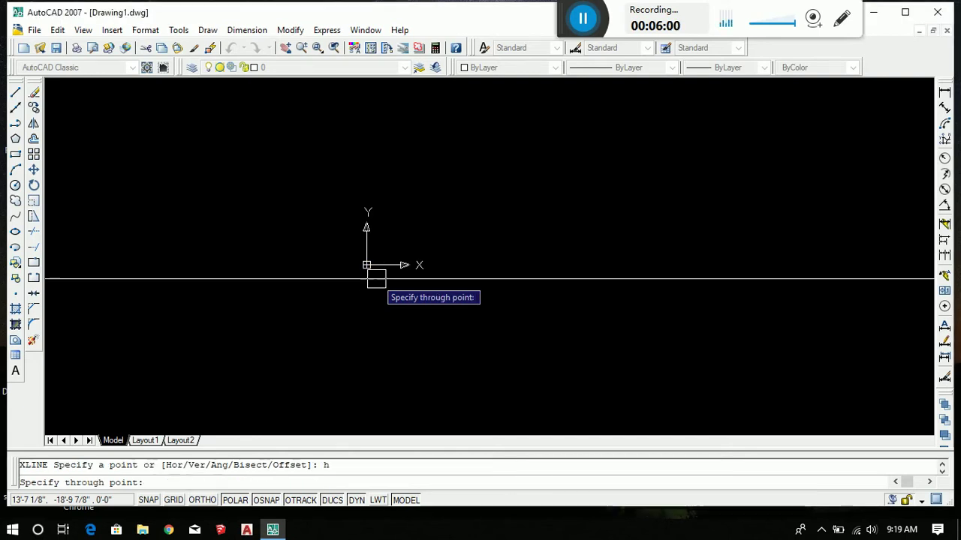
pyautogui.click(405, 172)
pyautogui.click(432, 260)
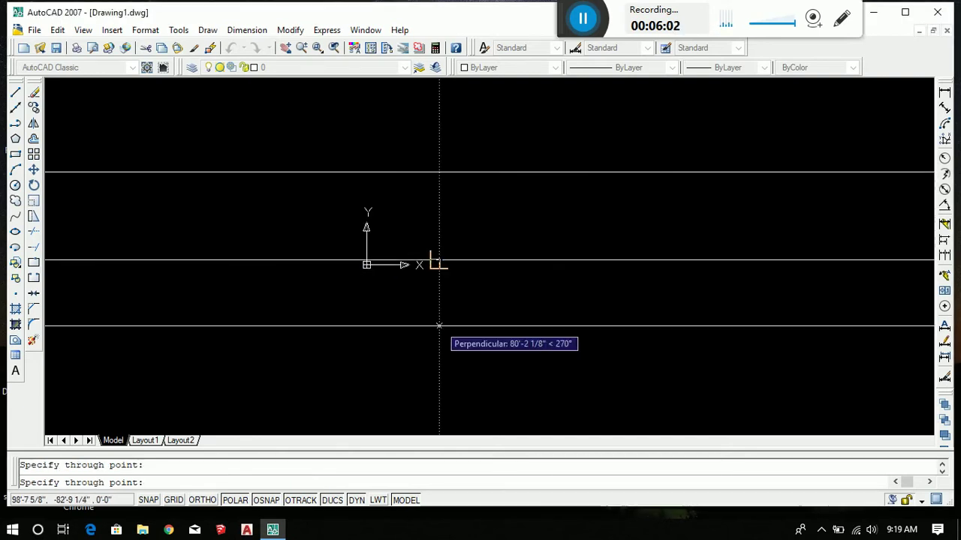
pyautogui.click(451, 338)
pyautogui.click(491, 209)
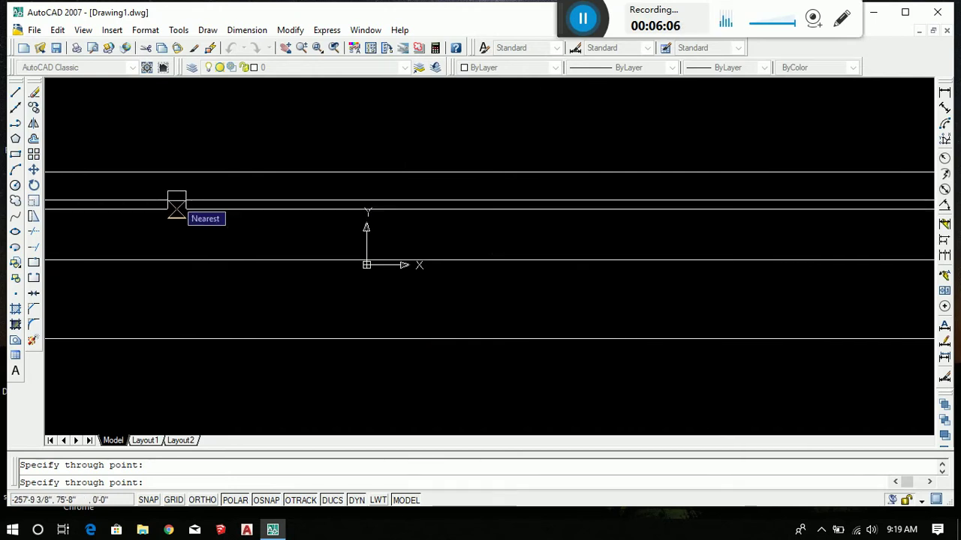
pyautogui.press('Escape')
# Step: Repeat XLINE with the Vertical option and place six vertical construction lines
pyautogui.click(177, 202)
pyautogui.write('xl')
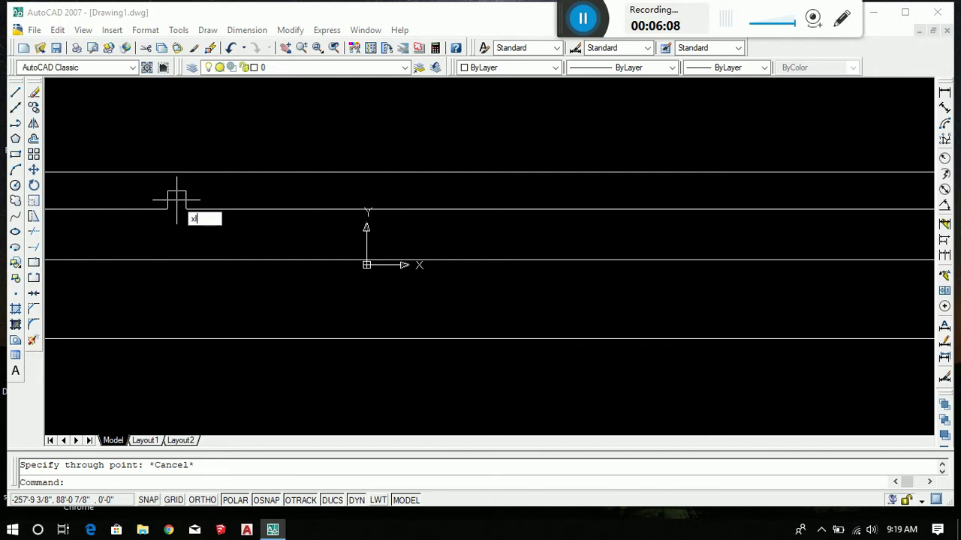
pyautogui.press('Return')
pyautogui.write('v')
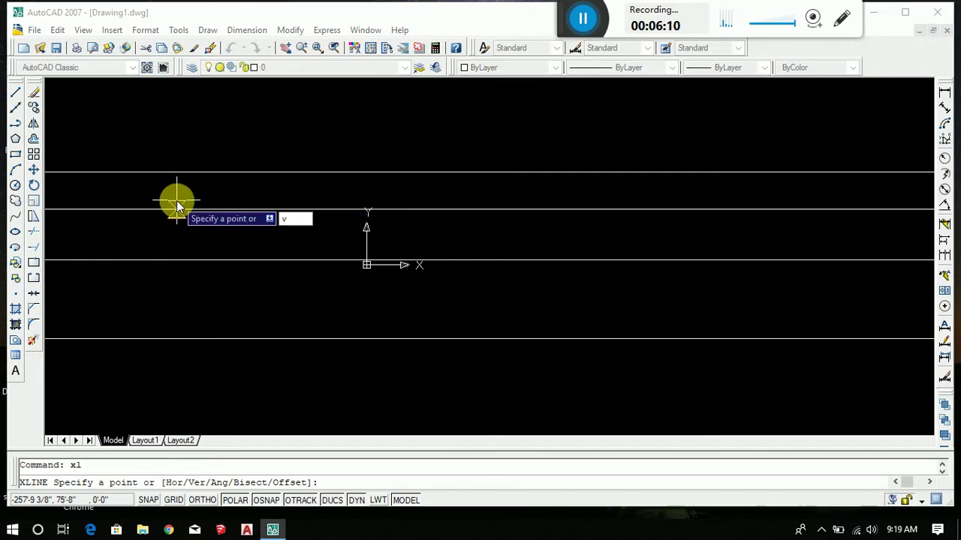
pyautogui.press('Return')
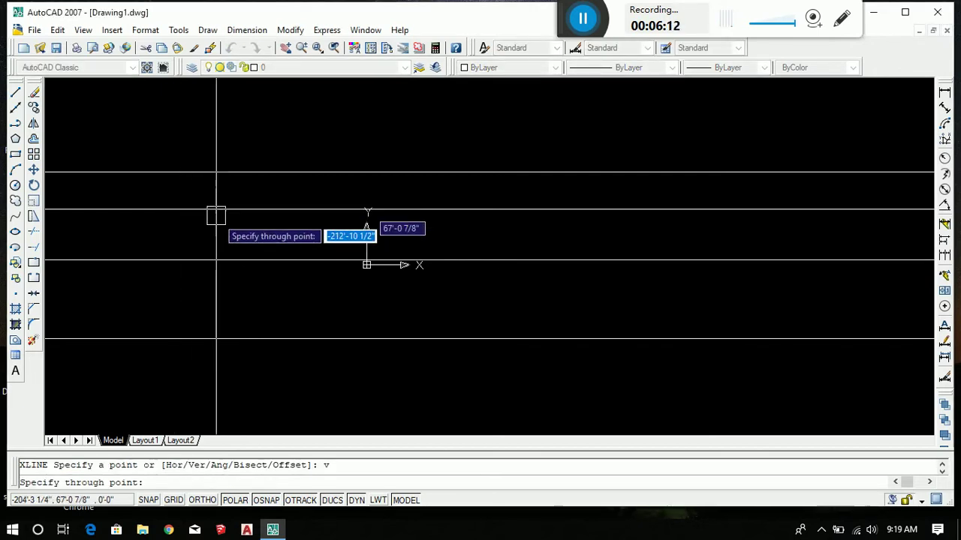
pyautogui.click(547, 208)
pyautogui.click(445, 282)
pyautogui.click(702, 247)
pyautogui.click(598, 225)
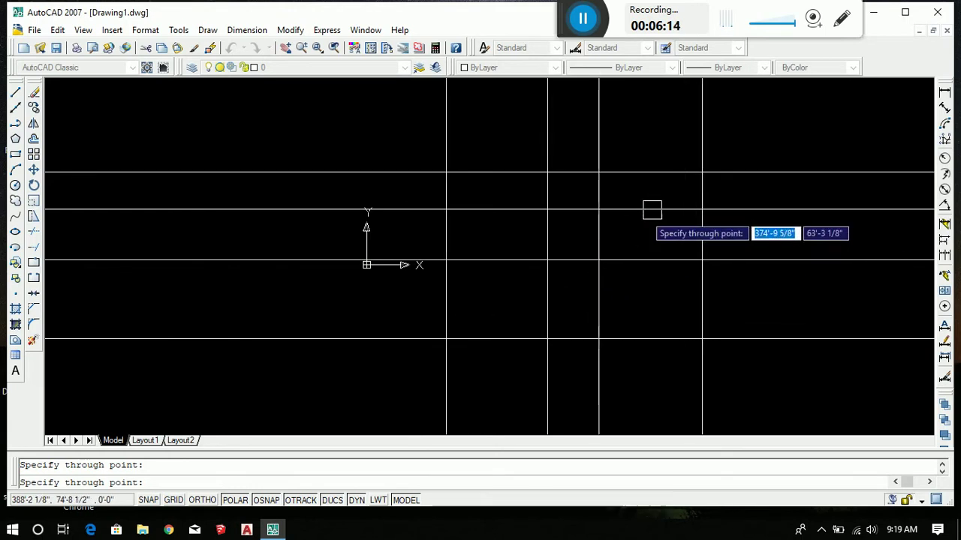
pyautogui.click(658, 259)
pyautogui.click(484, 298)
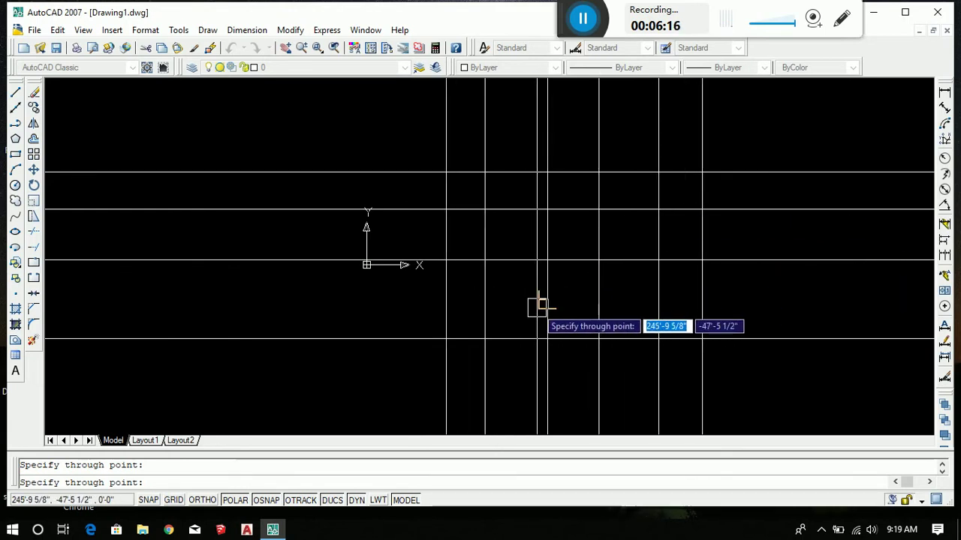
pyautogui.press('Escape')
pyautogui.scroll(-2, 452, 281)
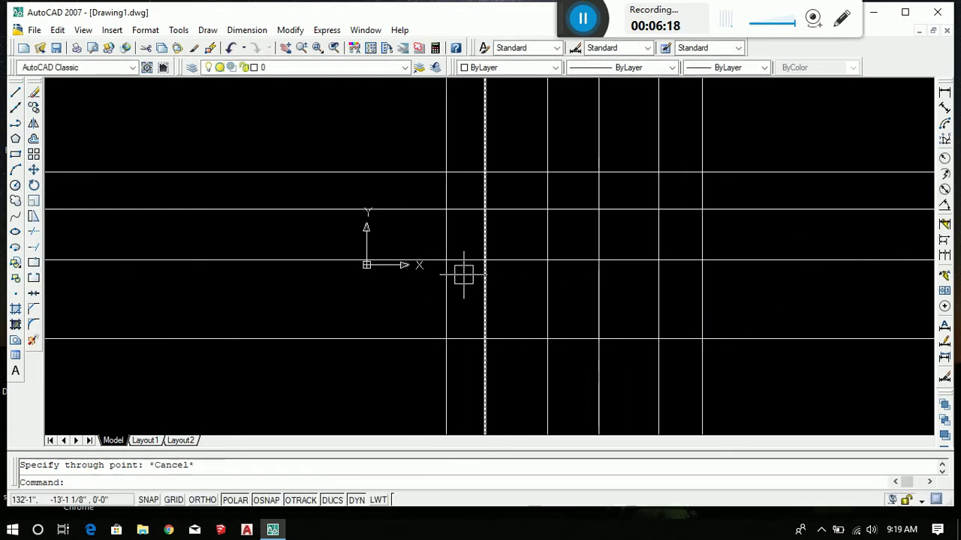
pyautogui.scroll(-1, 417, 274)
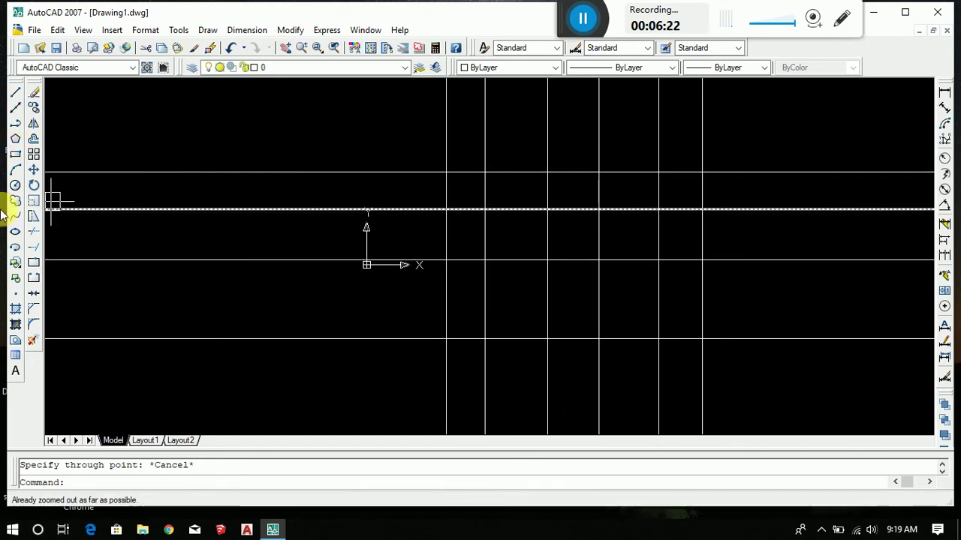
pyautogui.scroll(1, 518, 250)
# Step: Zoom in, then out by half, on the construction line grid
pyautogui.scroll(1, 133, 231)
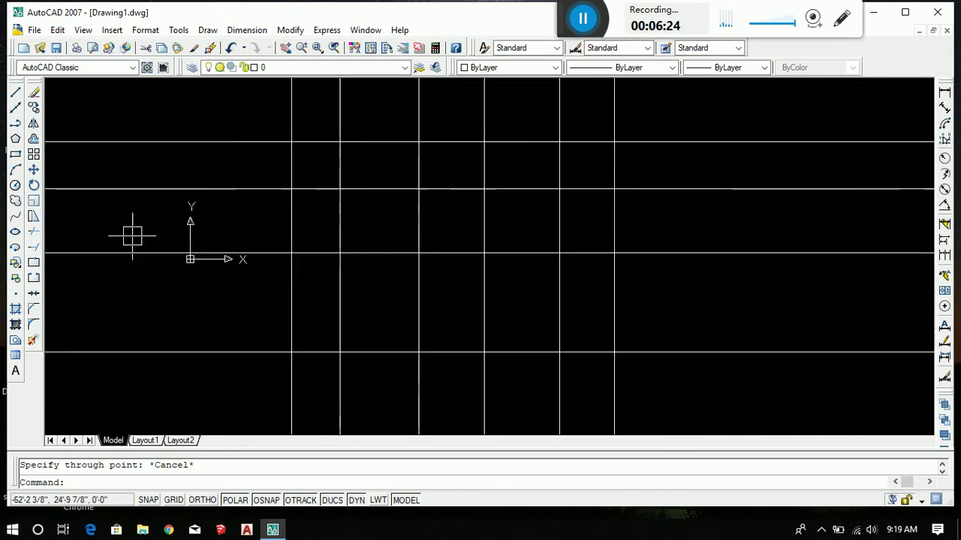
pyautogui.click(82, 30)
pyautogui.moveTo(101, 95)
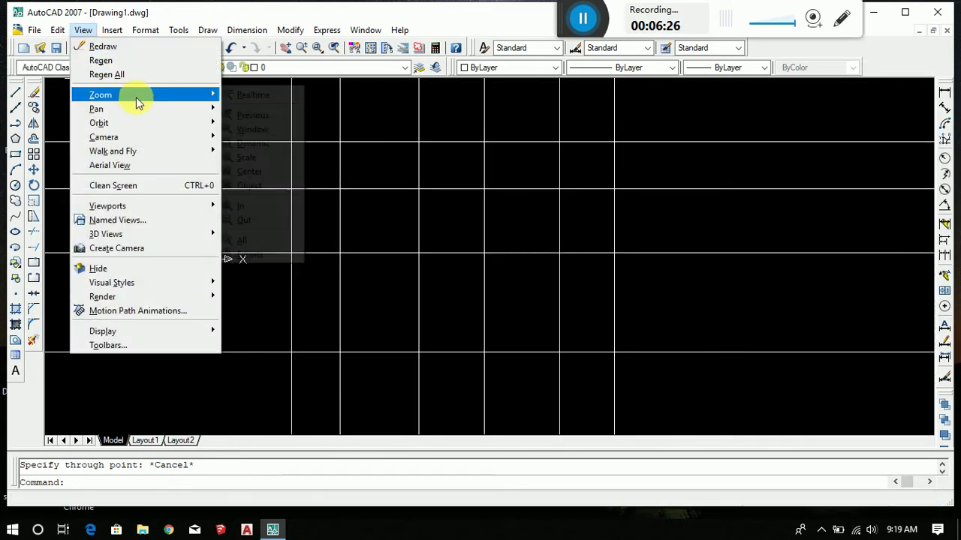
pyautogui.click(242, 205)
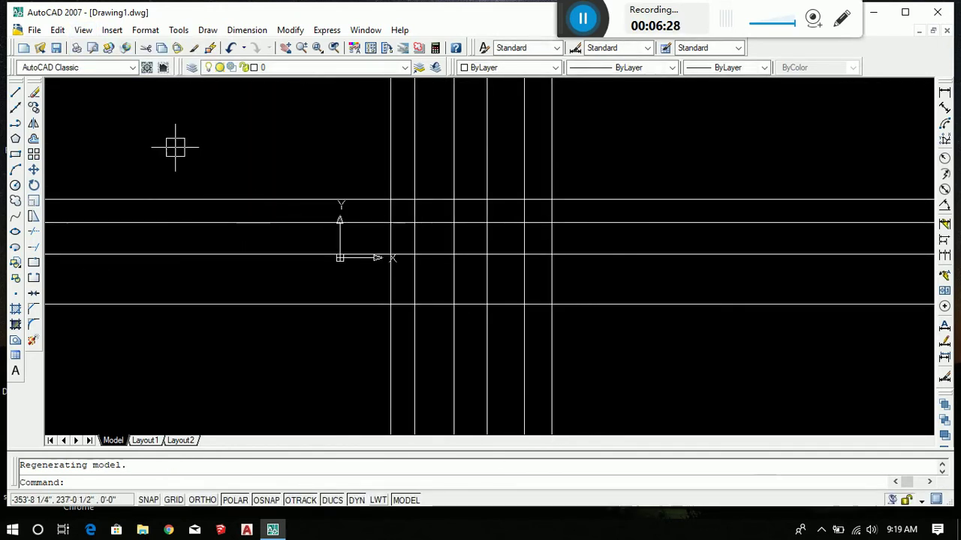
pyautogui.click(111, 30)
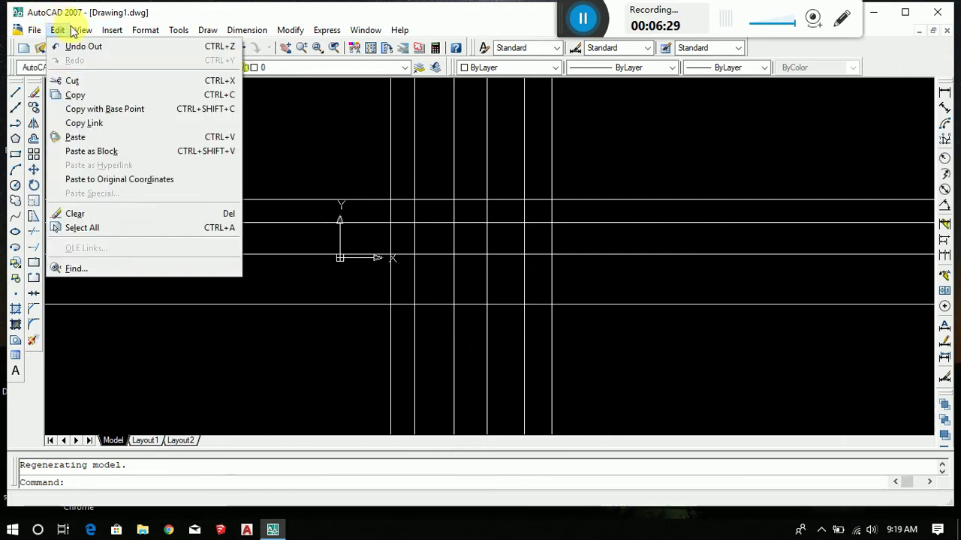
pyautogui.click(244, 219)
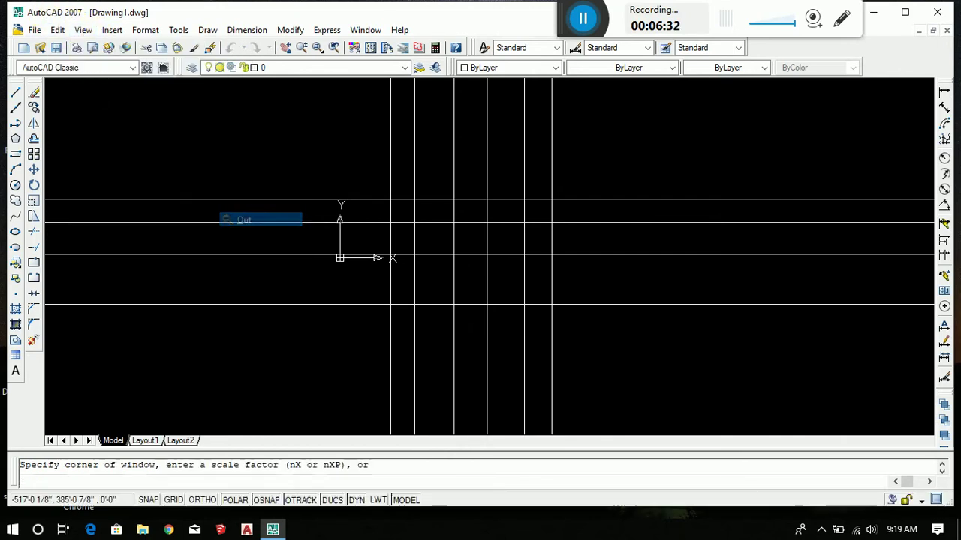
pyautogui.scroll(5, 545, 262)
pyautogui.scroll(-5, 456, 262)
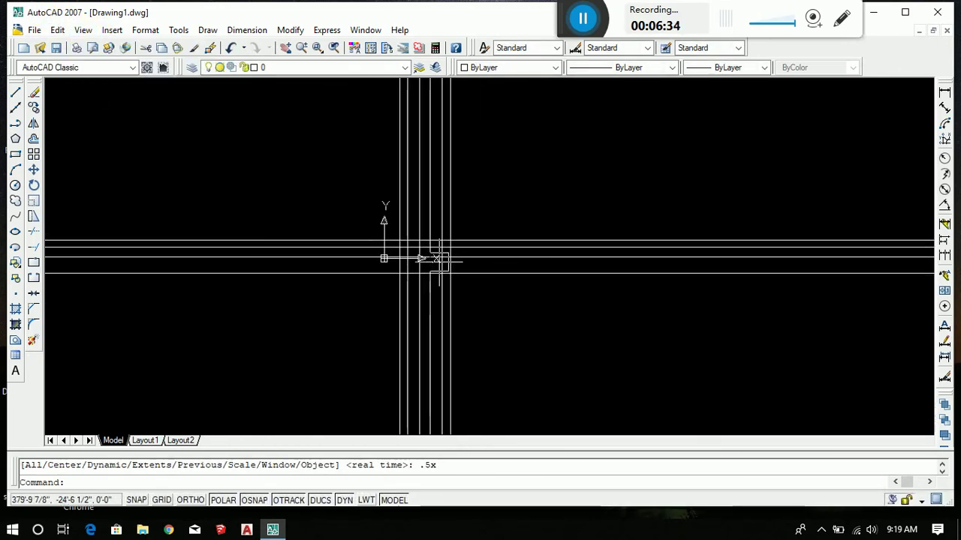
pyautogui.scroll(4, 435, 257)
# Step: Select all eleven construction lines with a crossing window and delete them
pyautogui.click(591, 170)
pyautogui.click(214, 386)
pyautogui.press('Delete')
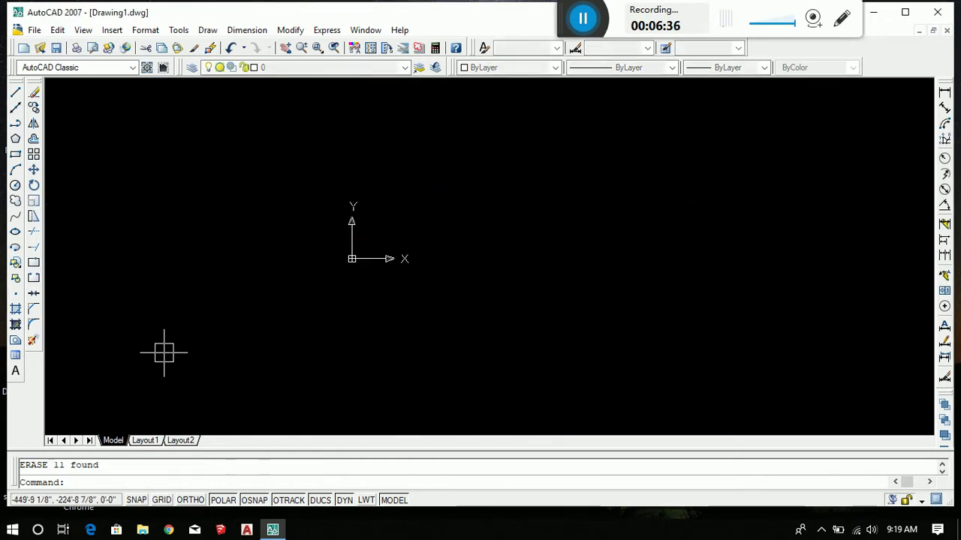
pyautogui.click(17, 126)
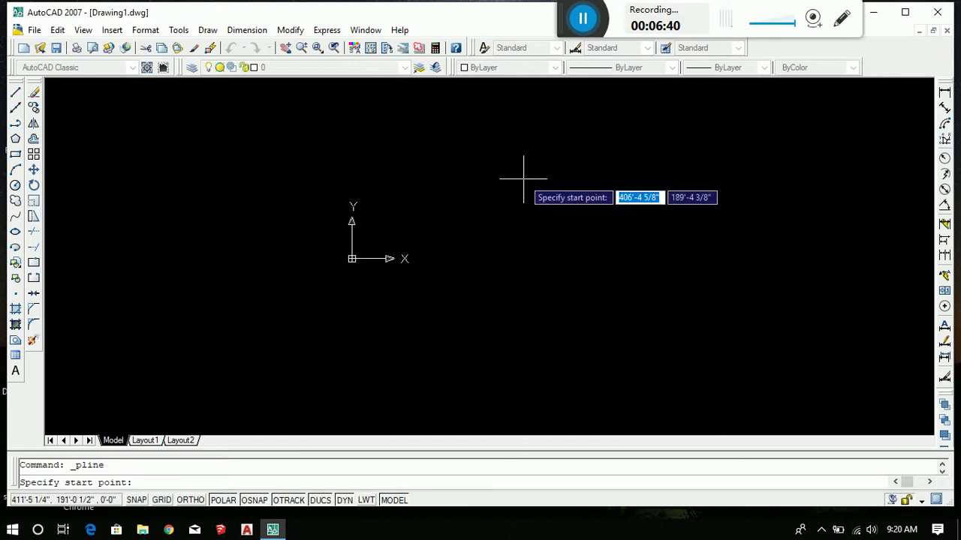
pyautogui.click(716, 150)
pyautogui.click(470, 225)
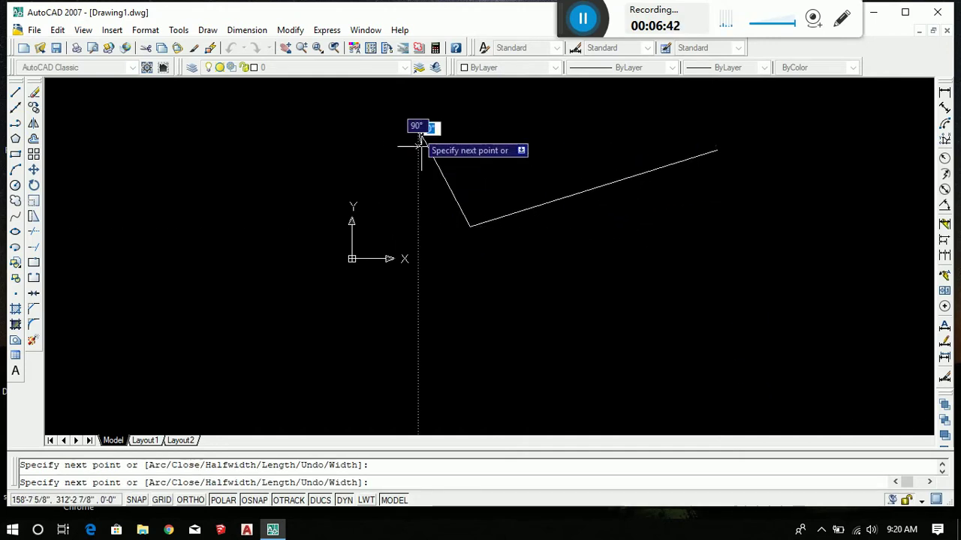
pyautogui.click(418, 129)
pyautogui.click(132, 205)
pyautogui.click(570, 302)
pyautogui.click(778, 242)
pyautogui.click(239, 328)
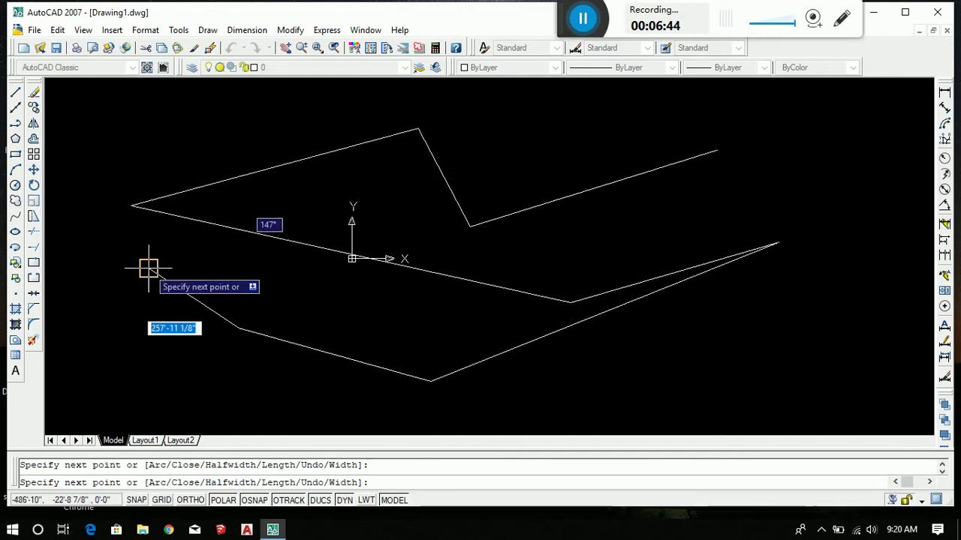
pyautogui.click(149, 268)
pyautogui.click(241, 268)
pyautogui.click(403, 300)
pyautogui.click(483, 300)
pyautogui.press('Escape')
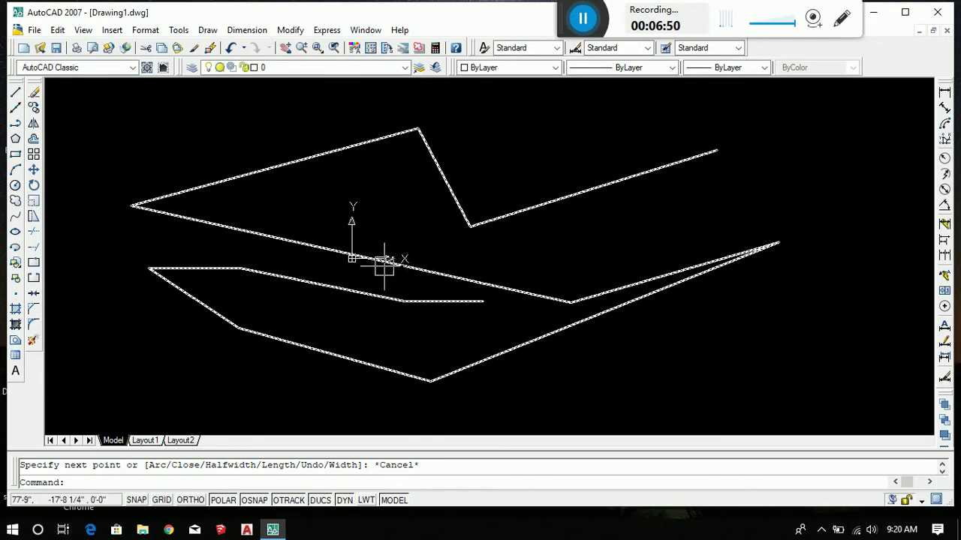
pyautogui.scroll(-4, 384, 263)
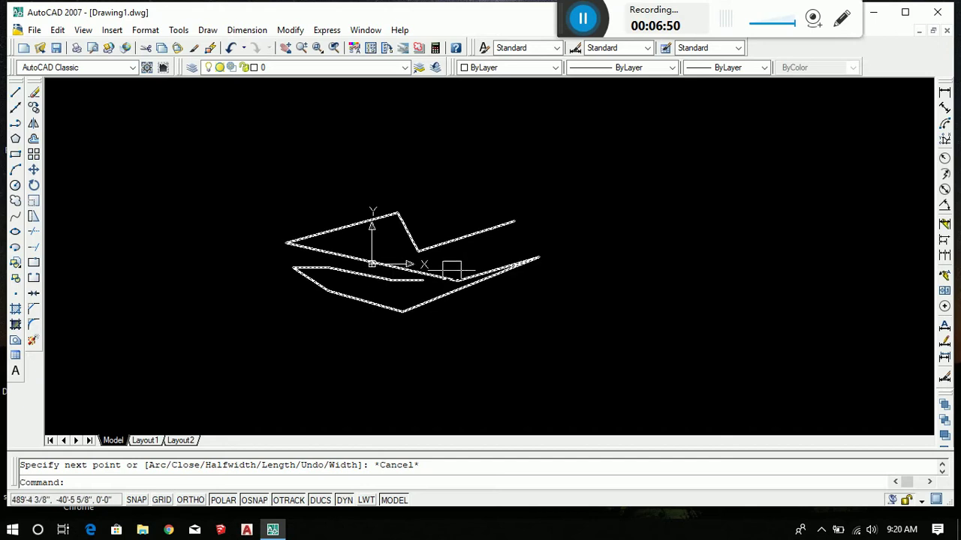
pyautogui.click(344, 273)
pyautogui.scroll(5, 418, 252)
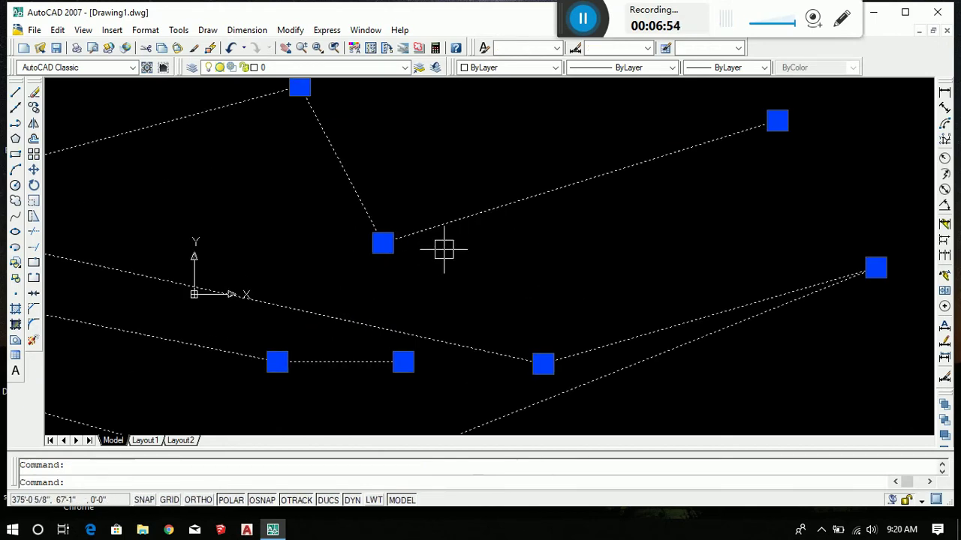
pyautogui.press('Escape')
pyautogui.scroll(-8, 443, 249)
pyautogui.scroll(4, 473, 259)
pyautogui.click(398, 248)
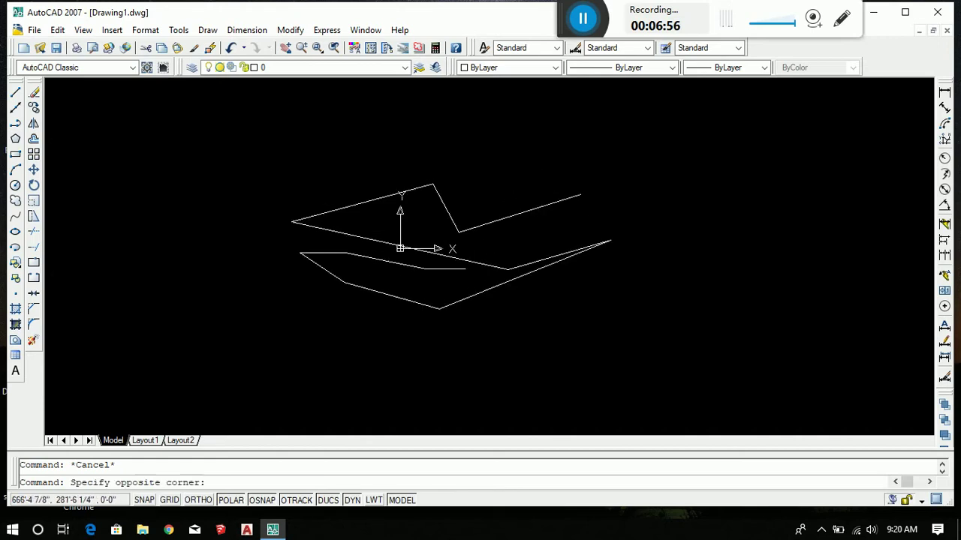
pyautogui.click(404, 277)
pyautogui.write('e')
pyautogui.press('Return')
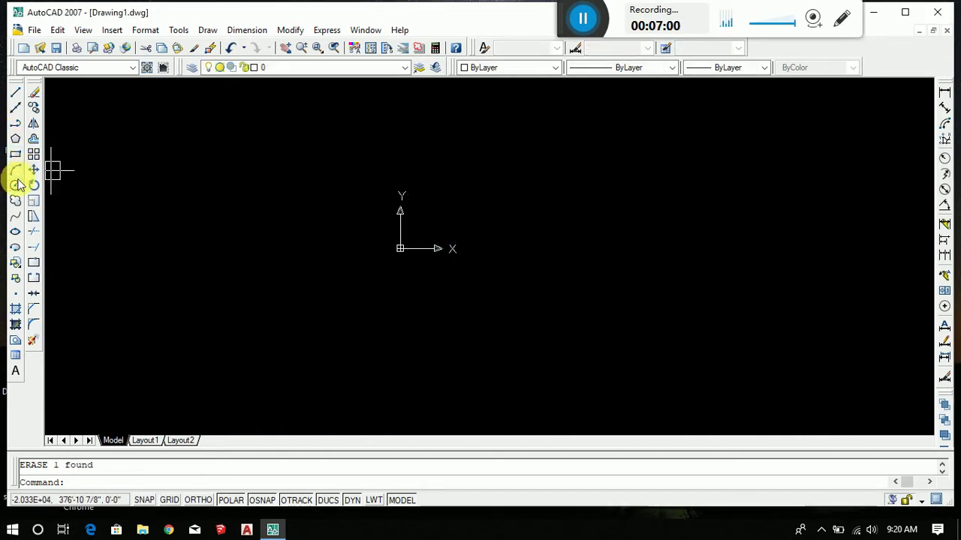
pyautogui.click(15, 171)
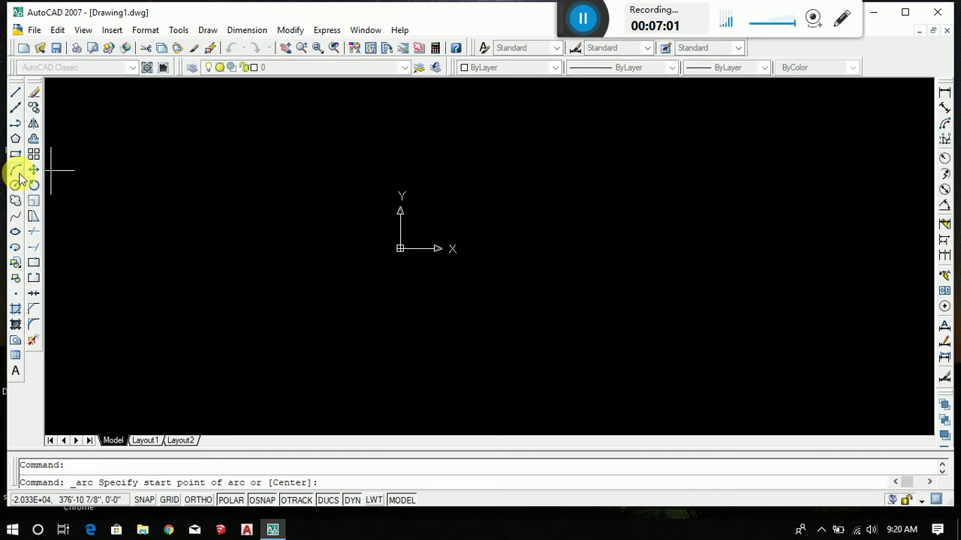
pyautogui.click(381, 284)
pyautogui.click(587, 284)
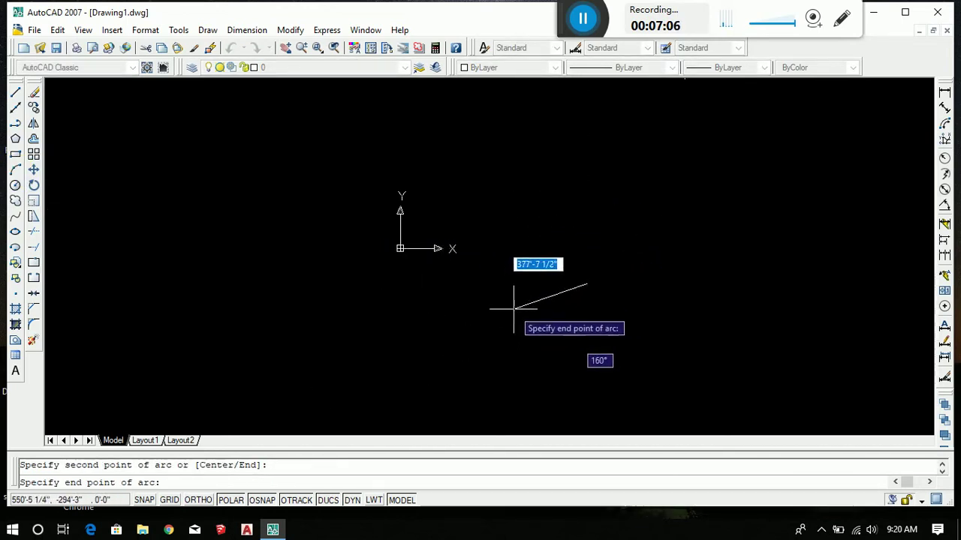
pyautogui.press('Escape')
pyautogui.click(15, 186)
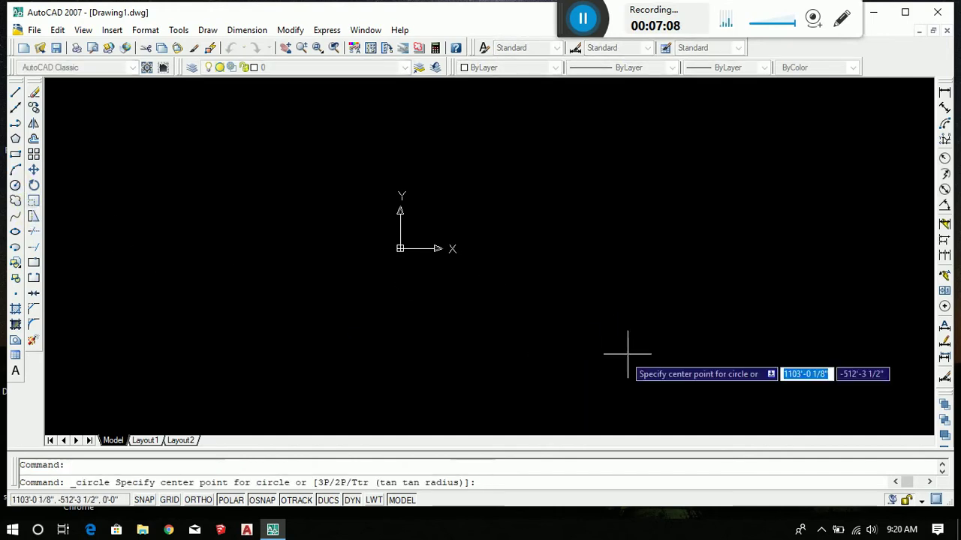
pyautogui.click(566, 264)
pyautogui.click(702, 264)
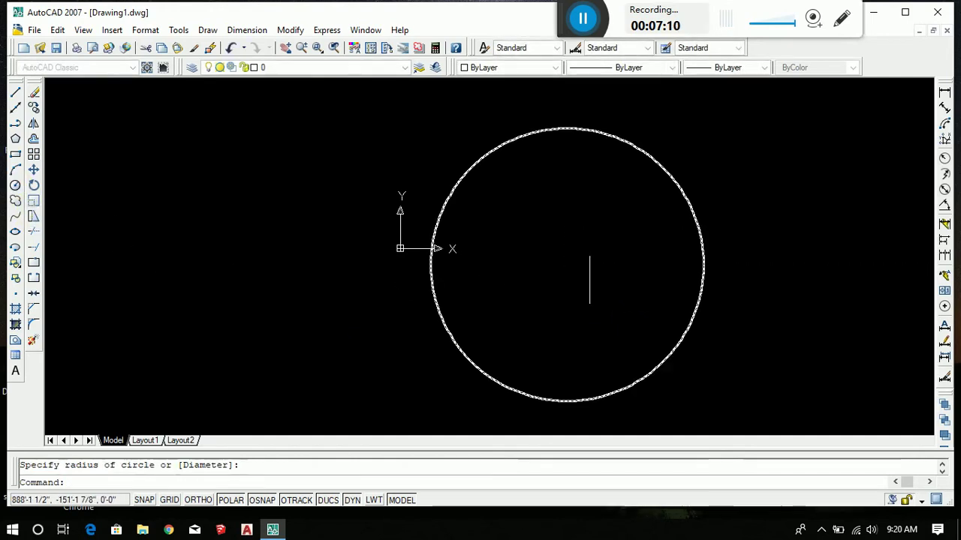
pyautogui.press('Escape')
pyautogui.write('c')
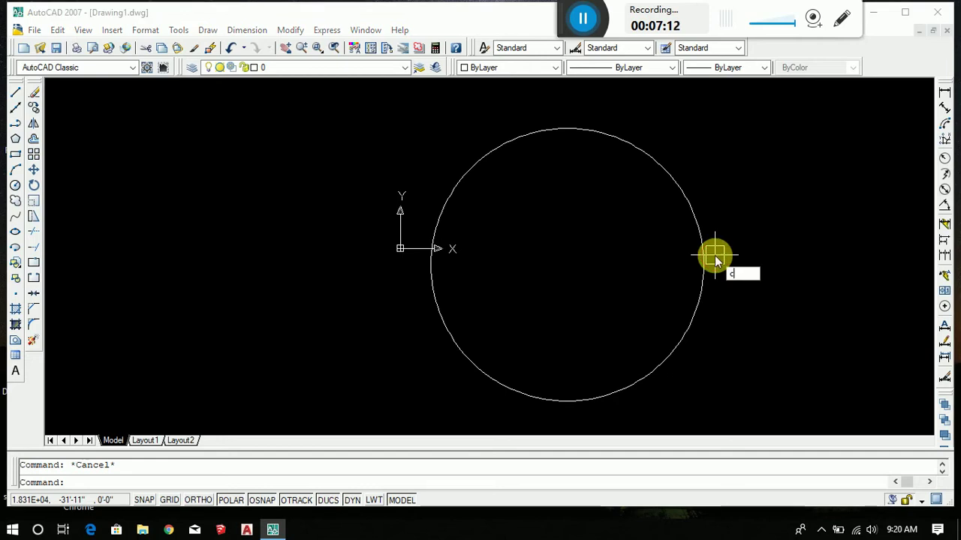
pyautogui.press('Return')
pyautogui.click(515, 256)
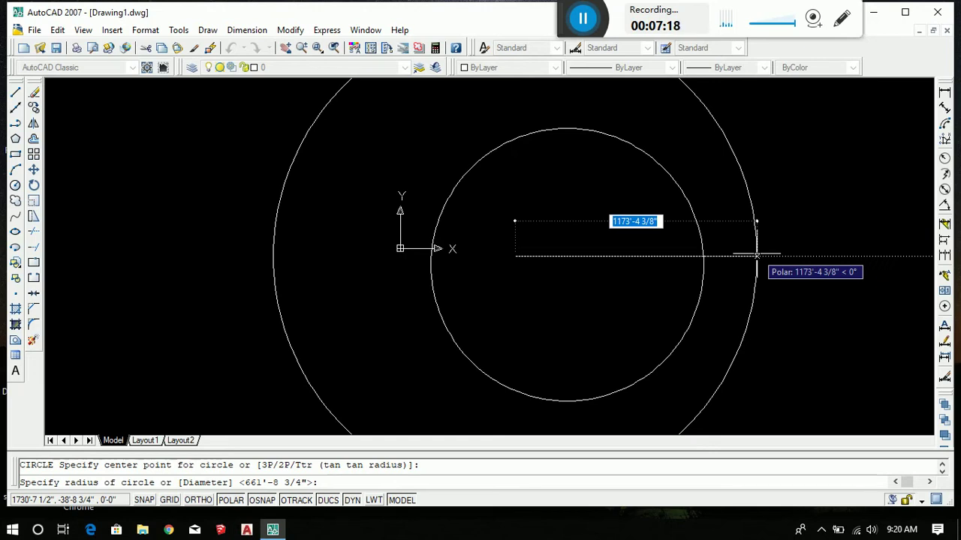
pyautogui.press('Escape')
pyautogui.click(767, 222)
pyautogui.click(619, 285)
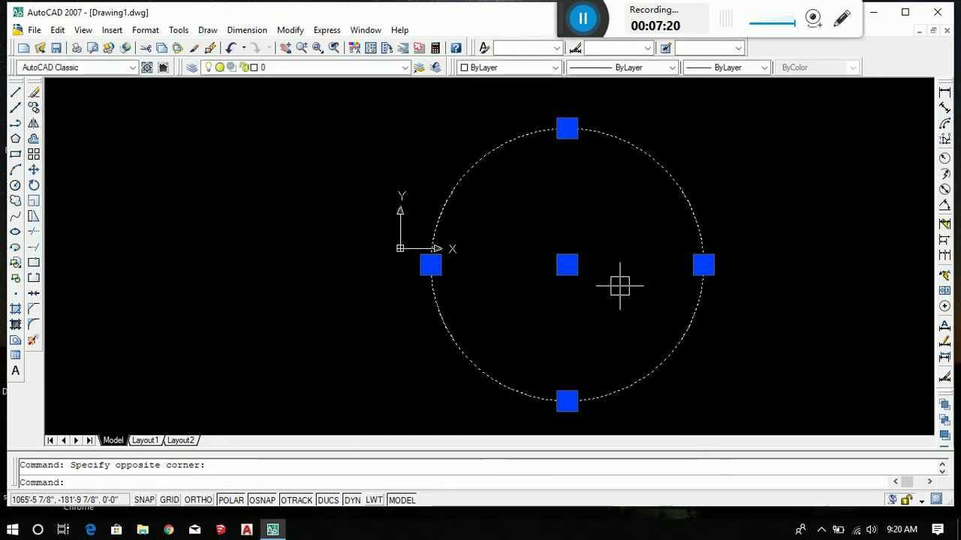
pyautogui.write('e')
pyautogui.press('Return')
pyautogui.scroll(-1, 365, 273)
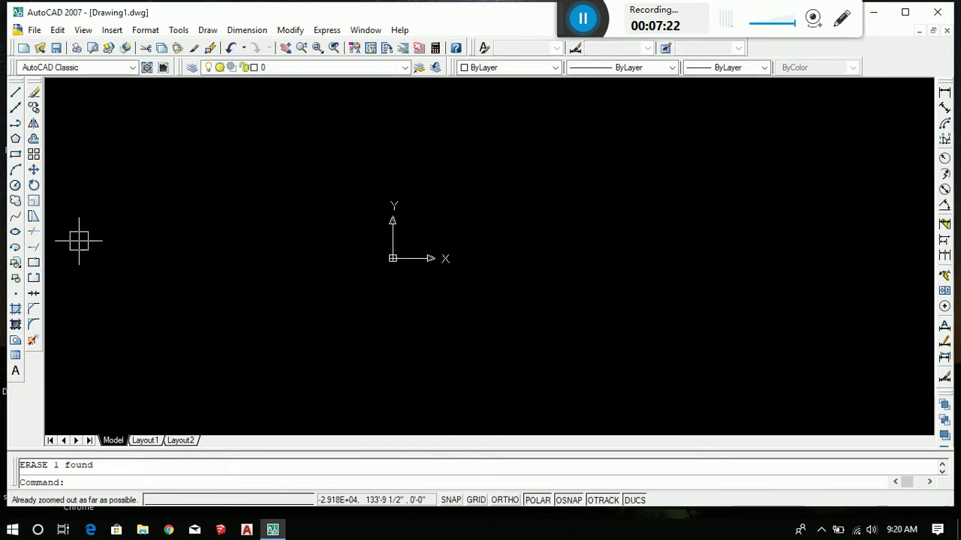
pyautogui.moveTo(468, 245); pyautogui.dragTo(382, 295, button='middle')
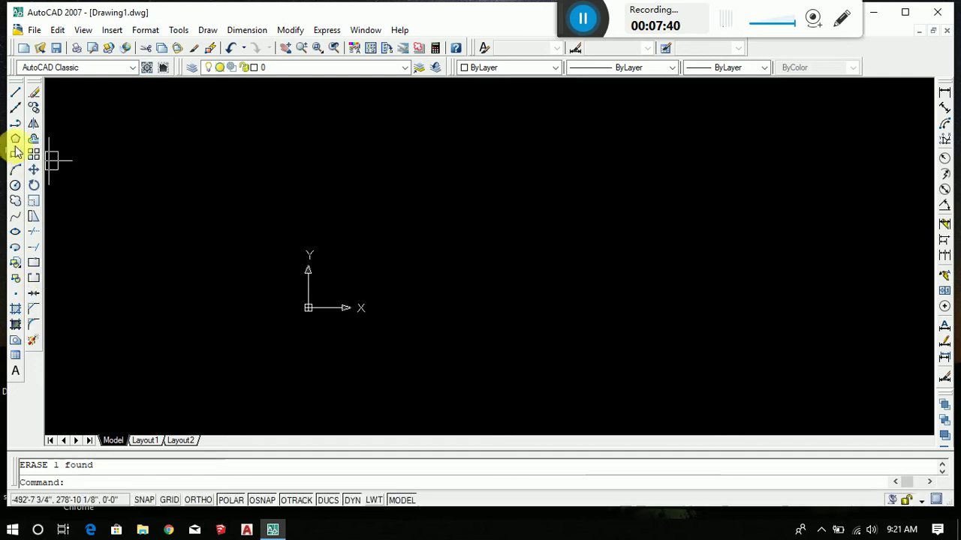
# Step: Draw a seven-segment zigzag of lines, then erase its top horizontal segment
pyautogui.click(15, 92)
pyautogui.click(445, 153)
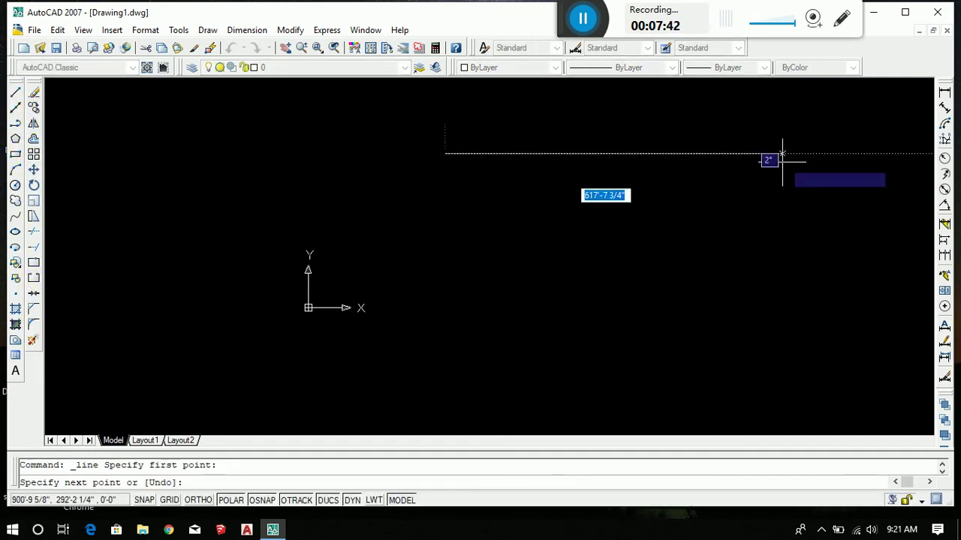
pyautogui.click(783, 154)
pyautogui.click(750, 284)
pyautogui.click(502, 267)
pyautogui.click(555, 123)
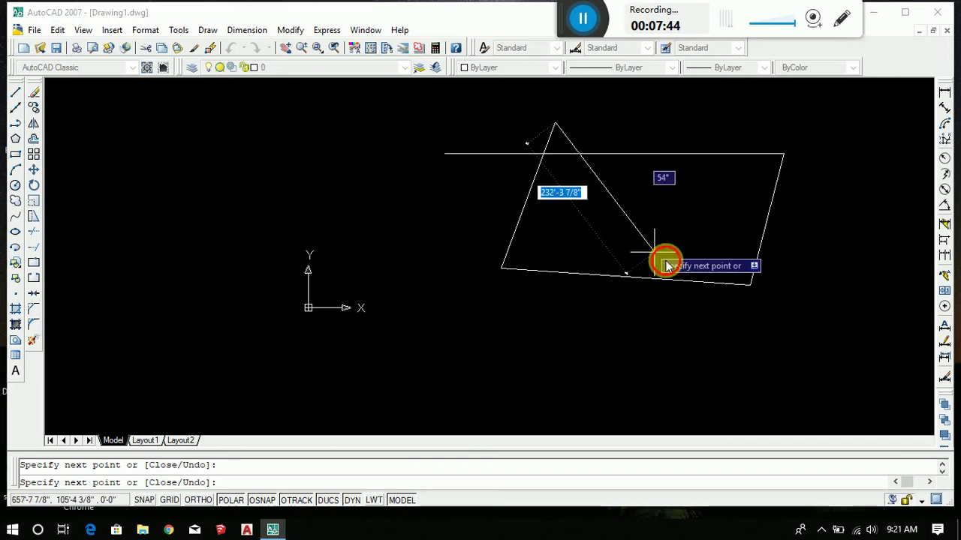
pyautogui.click(403, 326)
pyautogui.click(438, 205)
pyautogui.click(756, 261)
pyautogui.press('Escape')
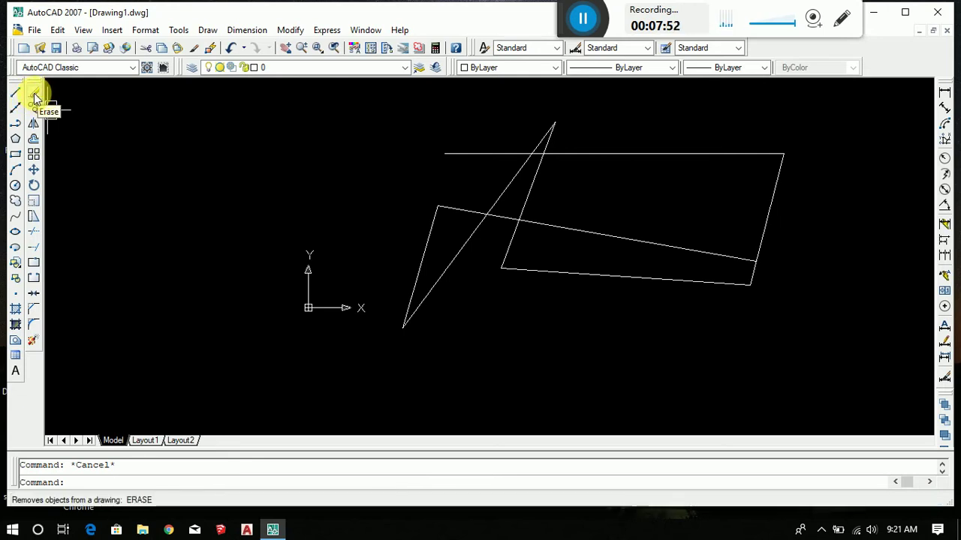
pyautogui.click(631, 154)
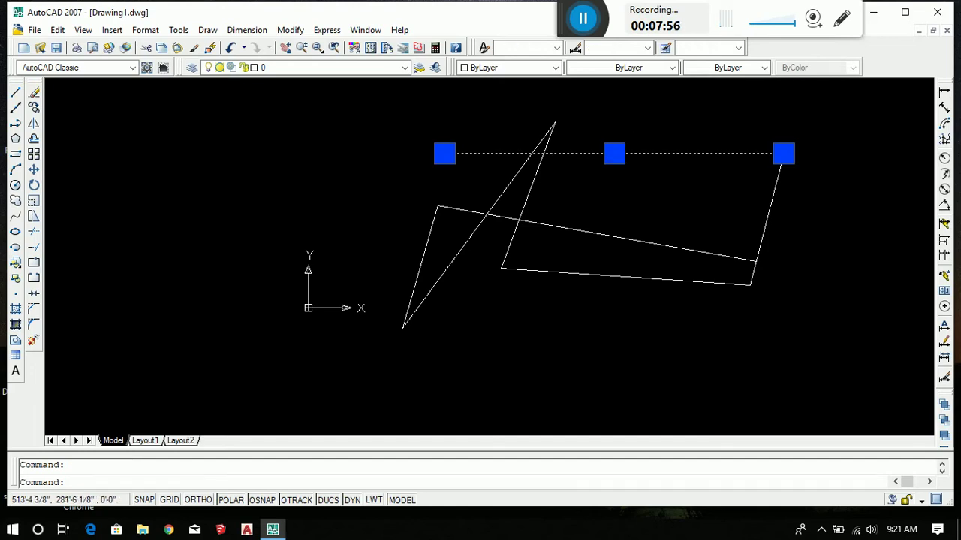
pyautogui.click(33, 97)
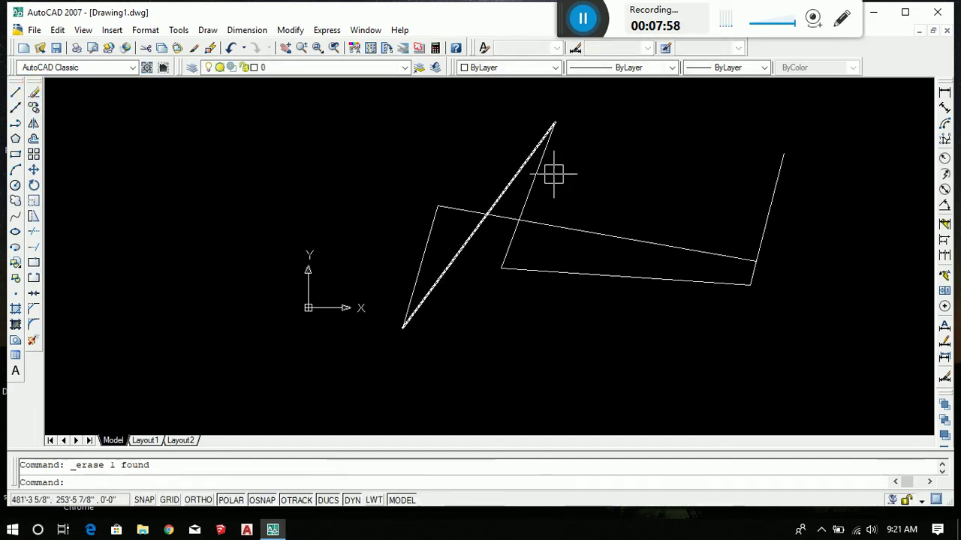
# Step: Erase the slanted line at the zigzag's right end by repeating ERASE
pyautogui.scroll(3, 782, 159)
pyautogui.scroll(-6, 547, 188)
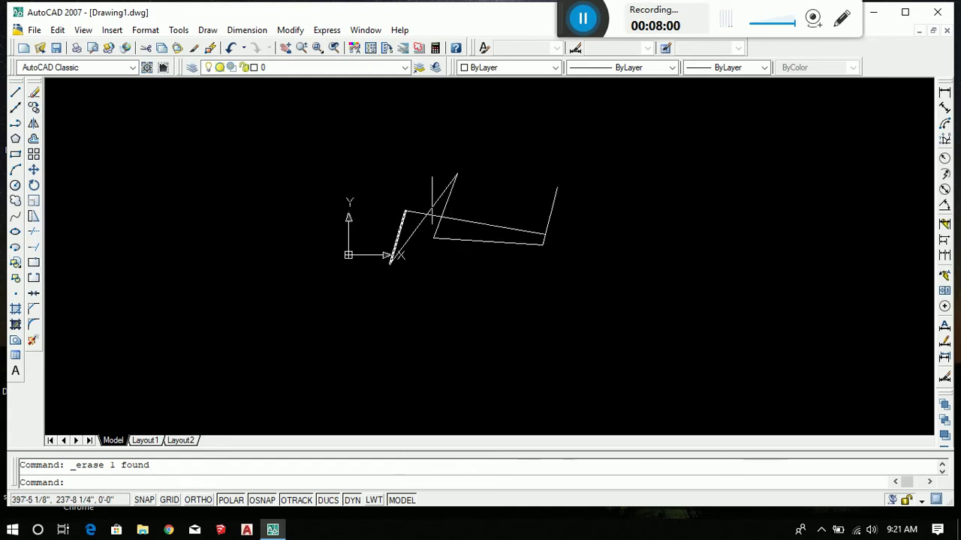
pyautogui.scroll(3, 547, 202)
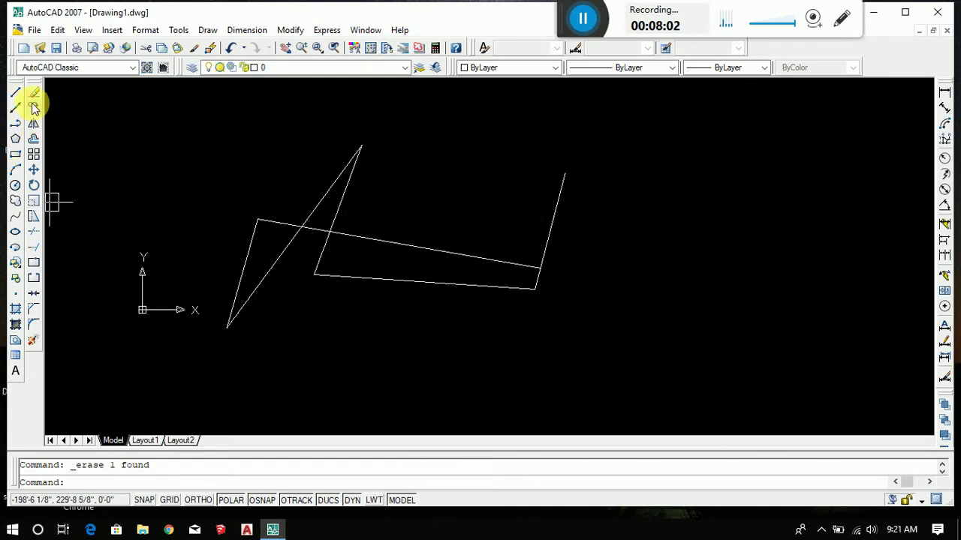
pyautogui.scroll(2, 542, 196)
pyautogui.write('e')
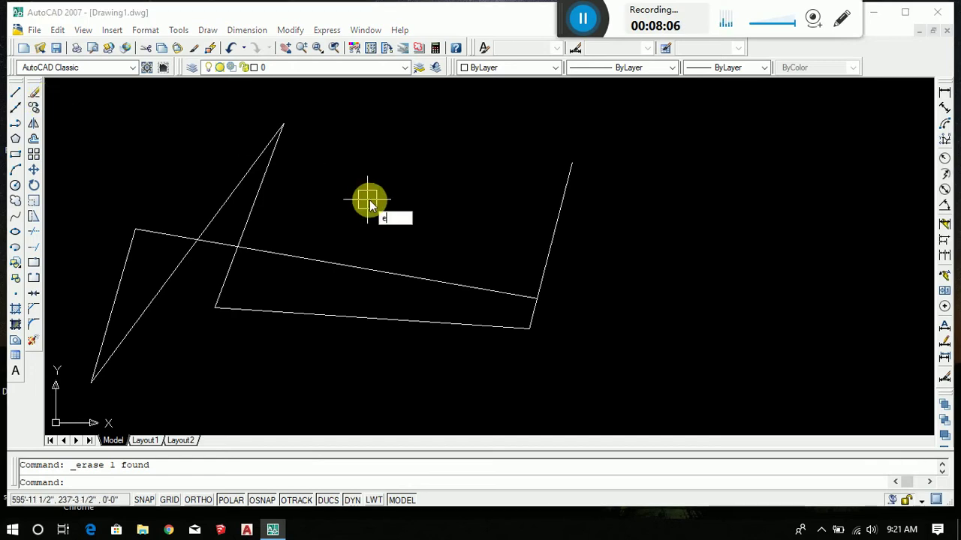
pyautogui.press('Return')
pyautogui.press('Escape')
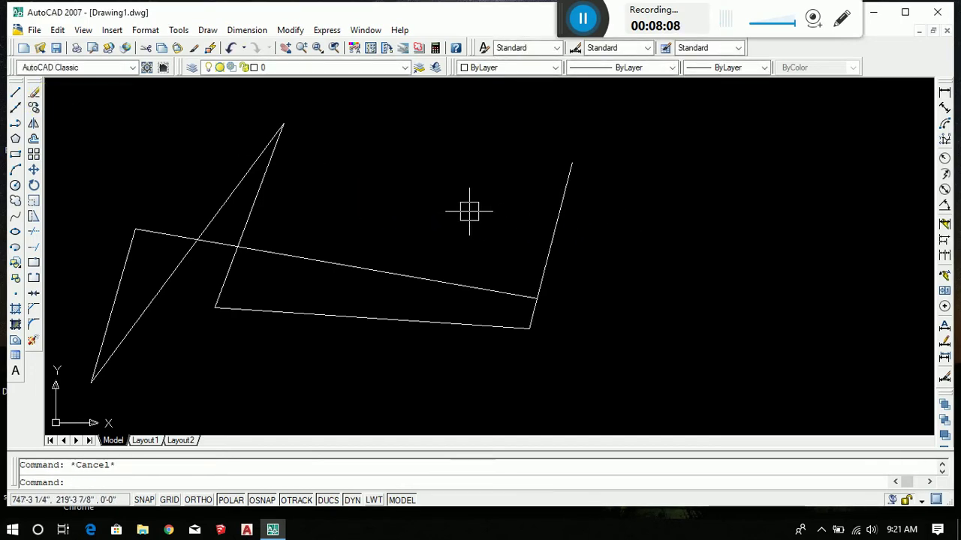
pyautogui.click(556, 217)
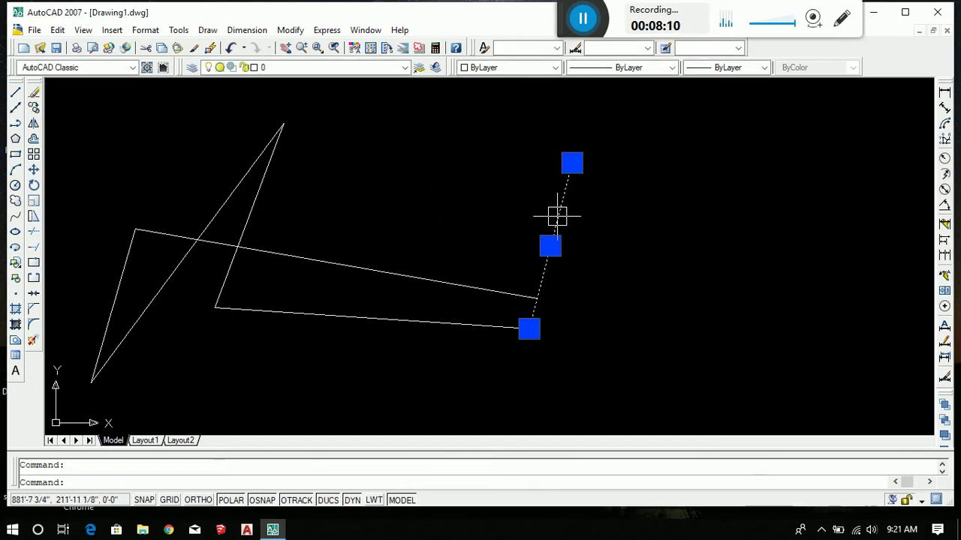
pyautogui.rightClick(557, 216)
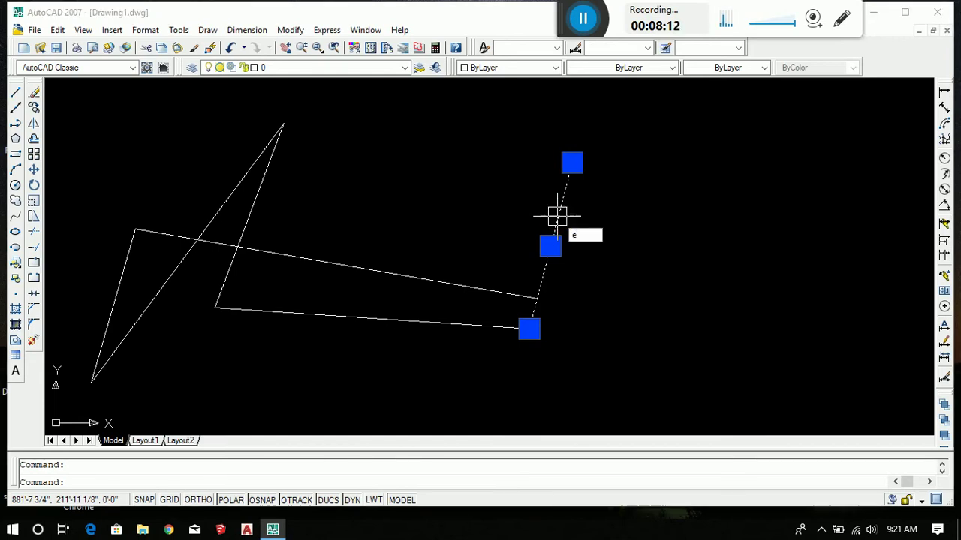
pyautogui.scroll(-4, 553, 217)
pyautogui.scroll(2, 393, 230)
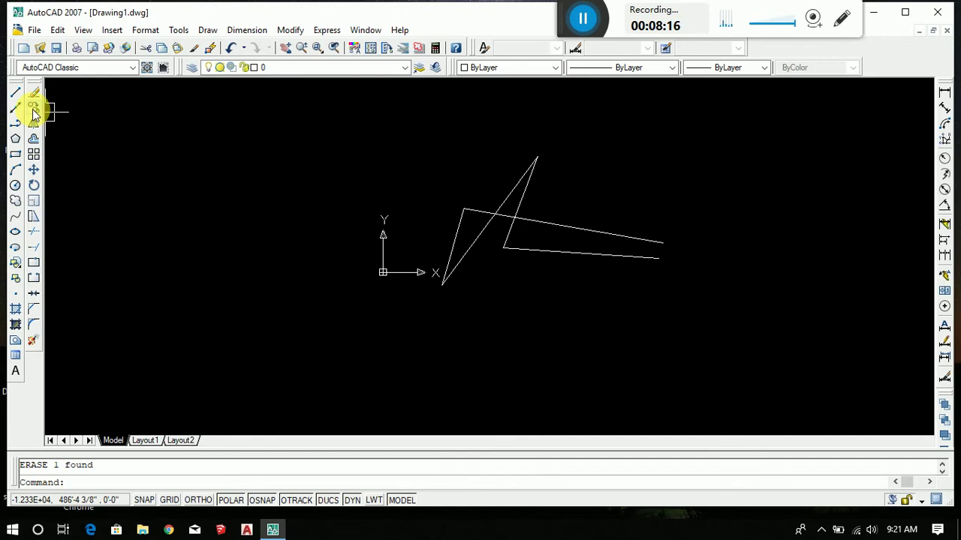
pyautogui.click(605, 179)
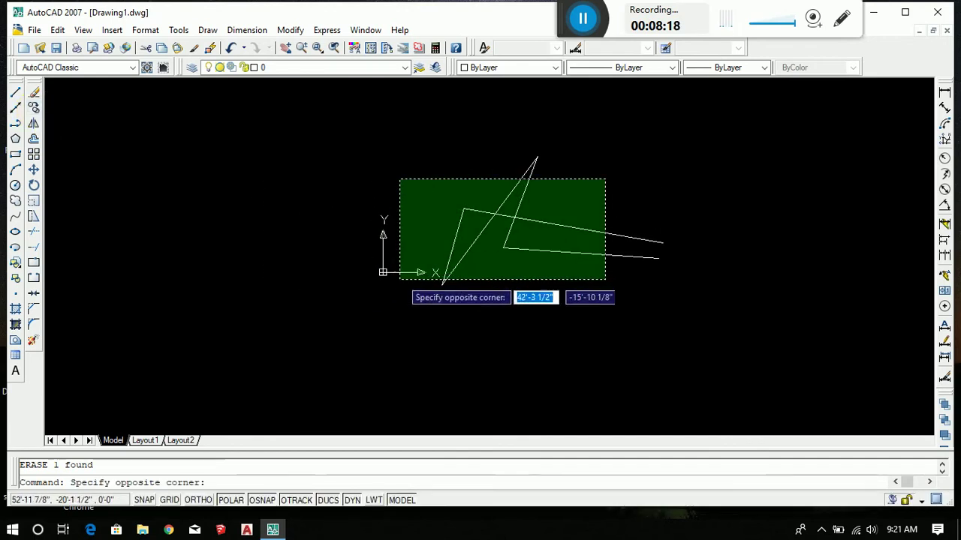
pyautogui.click(418, 279)
pyautogui.press('Escape')
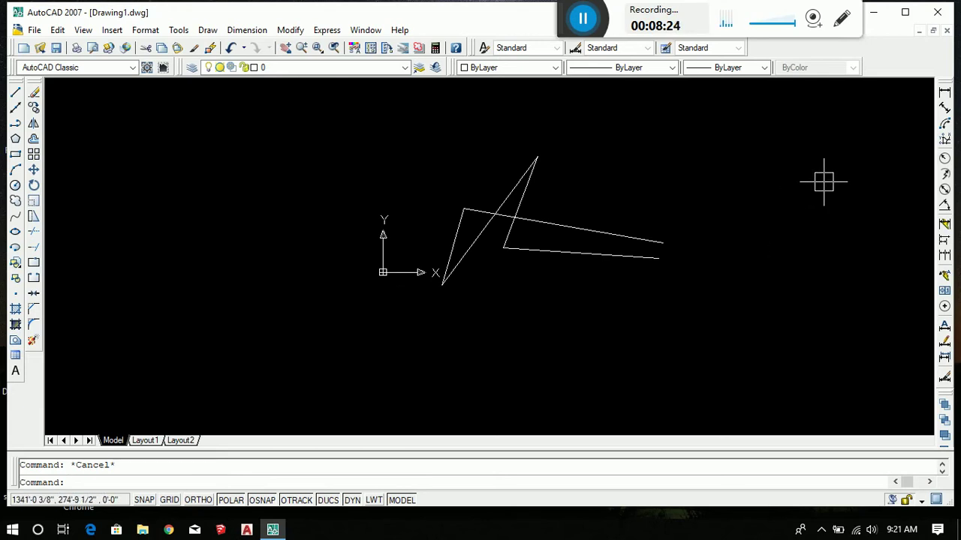
pyautogui.click(846, 149)
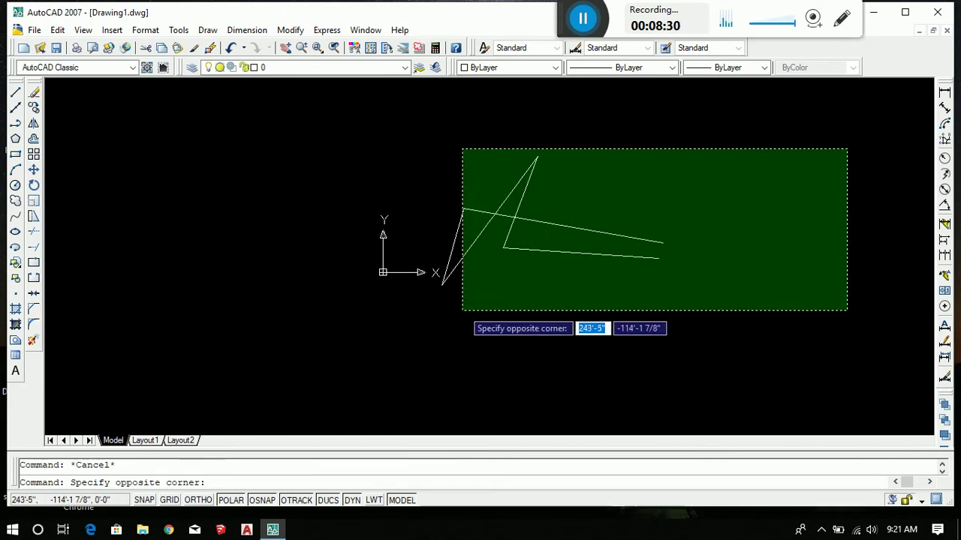
pyautogui.click(463, 310)
pyautogui.press('Escape')
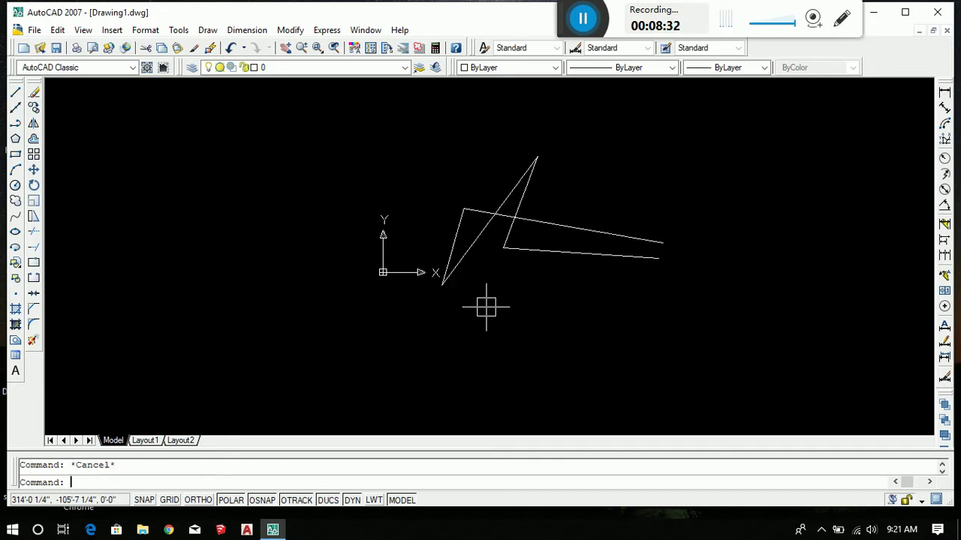
pyautogui.click(403, 137)
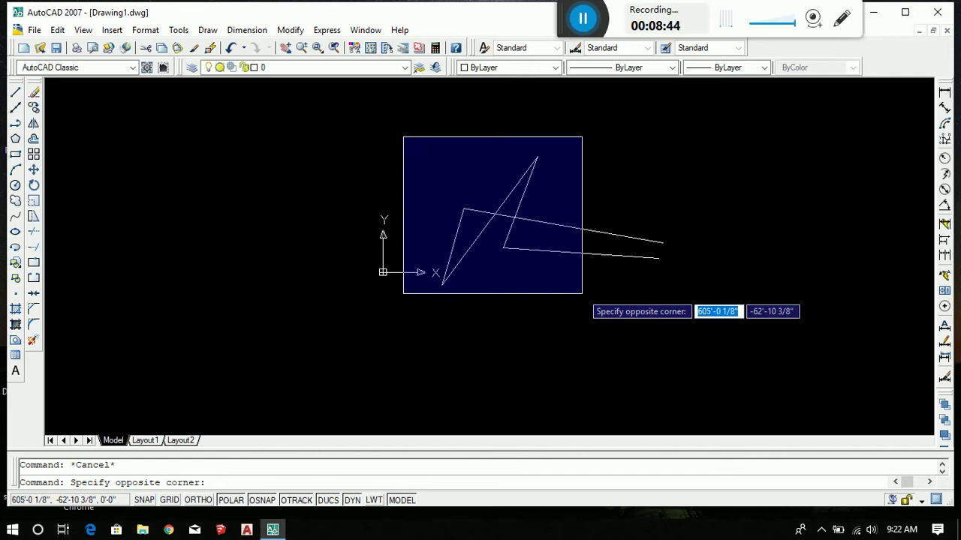
pyautogui.click(581, 294)
pyautogui.scroll(3, 526, 219)
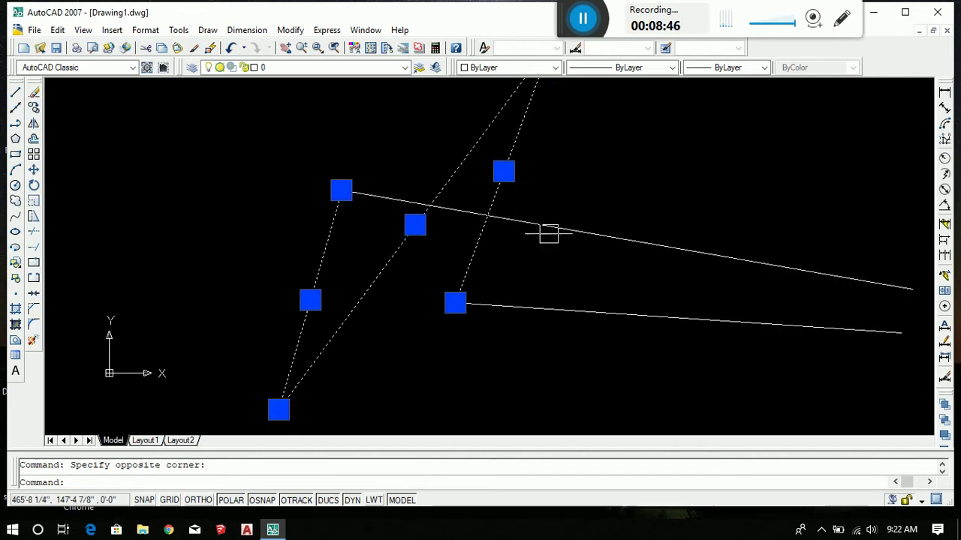
pyautogui.scroll(-2, 485, 247)
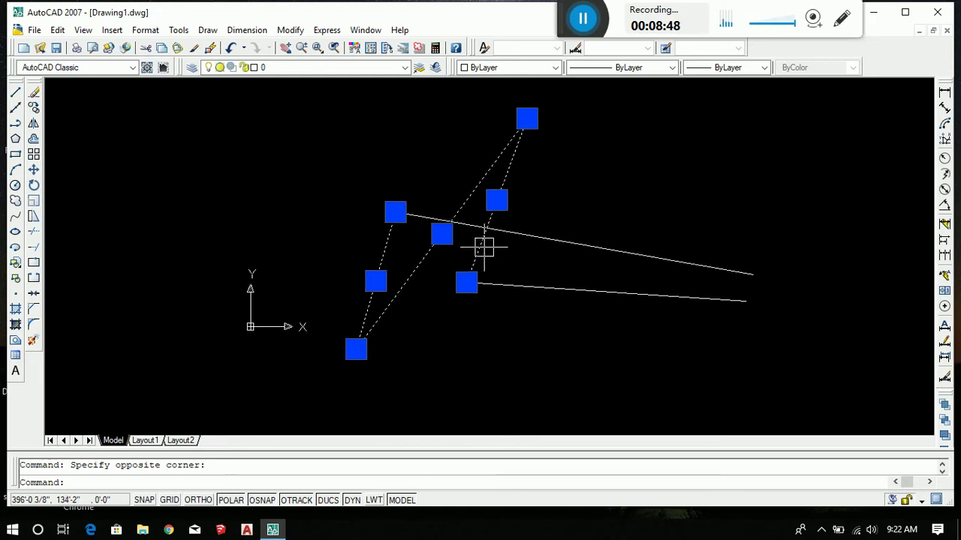
pyautogui.press('Escape')
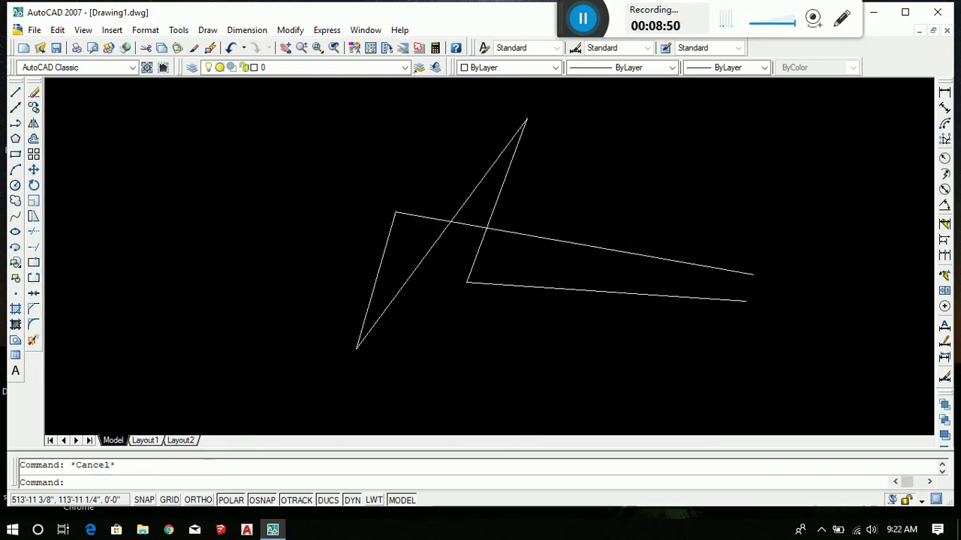
pyautogui.scroll(-4, 540, 255)
pyautogui.scroll(3, 564, 250)
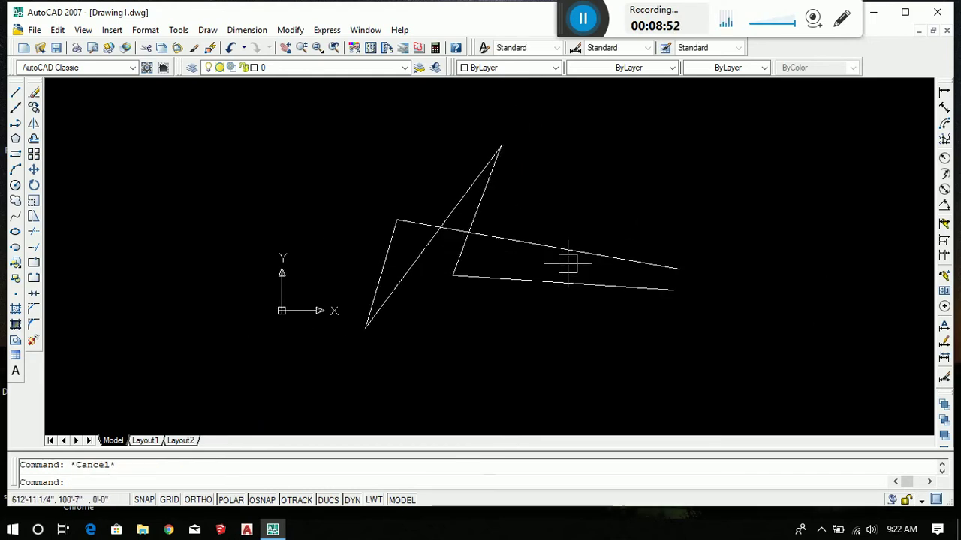
pyautogui.scroll(2, 566, 263)
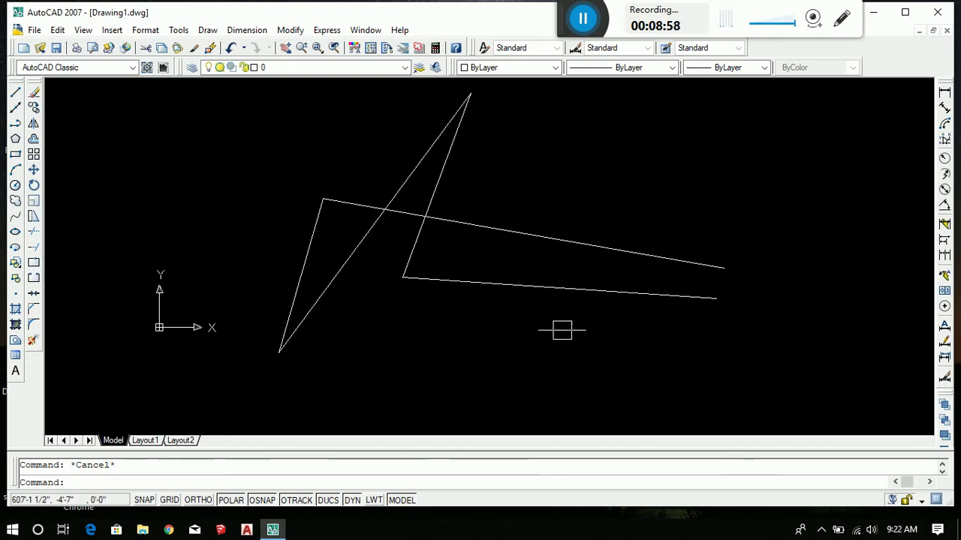
pyautogui.click(525, 286)
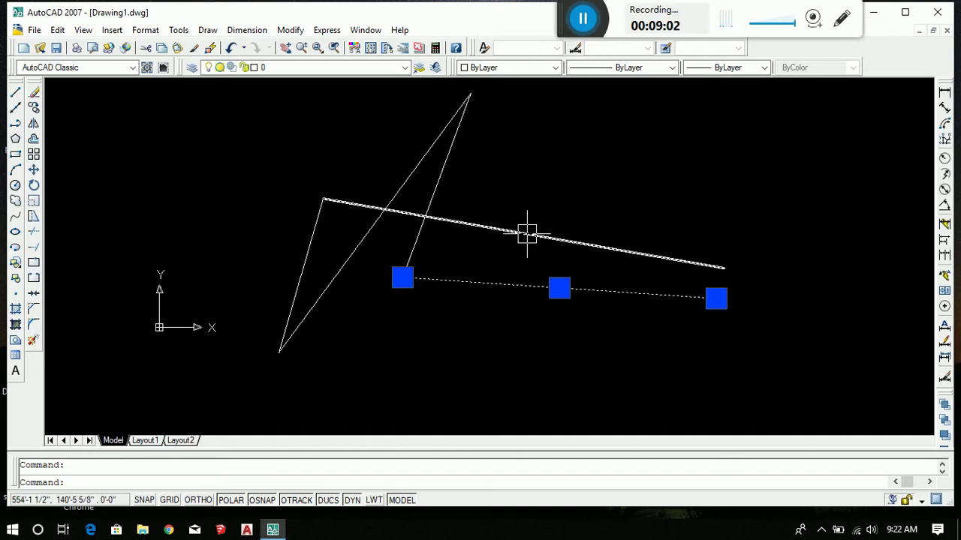
pyautogui.click(525, 234)
pyautogui.click(442, 180)
pyautogui.click(433, 162)
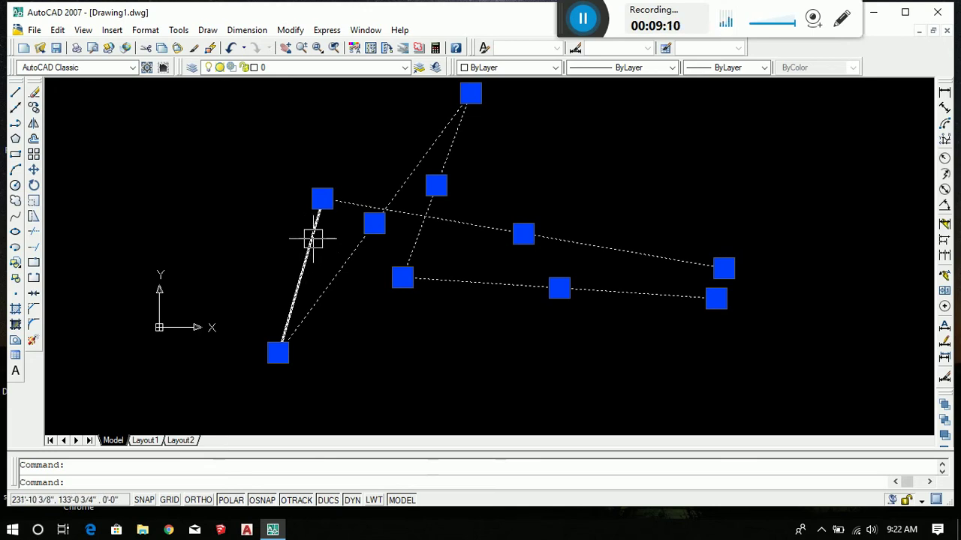
pyautogui.press('Escape')
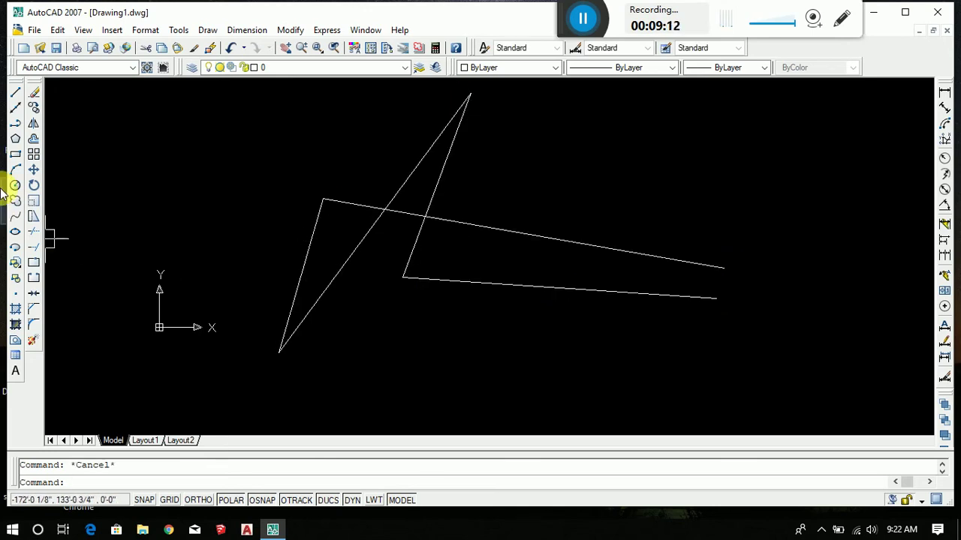
# Step: Copy the whole zigzag shape to seven locations across the drawing
pyautogui.click(649, 171)
pyautogui.click(278, 350)
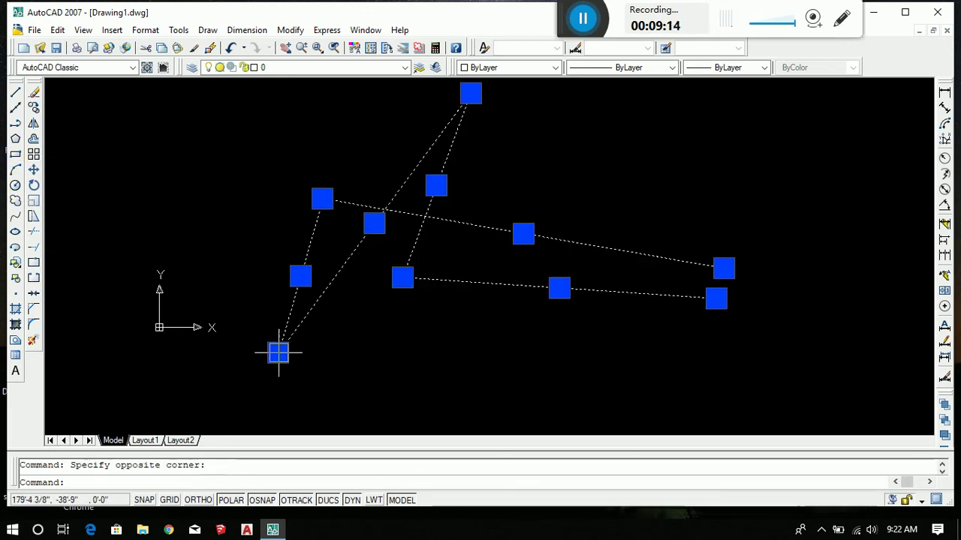
pyautogui.click(33, 110)
pyautogui.click(484, 286)
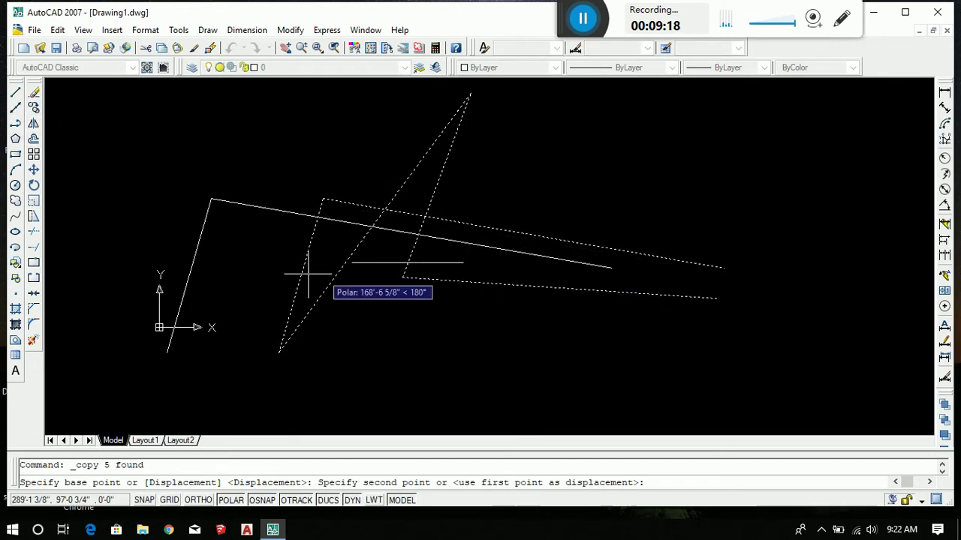
pyautogui.scroll(-5, 351, 304)
pyautogui.click(472, 242)
pyautogui.click(529, 334)
pyautogui.click(658, 225)
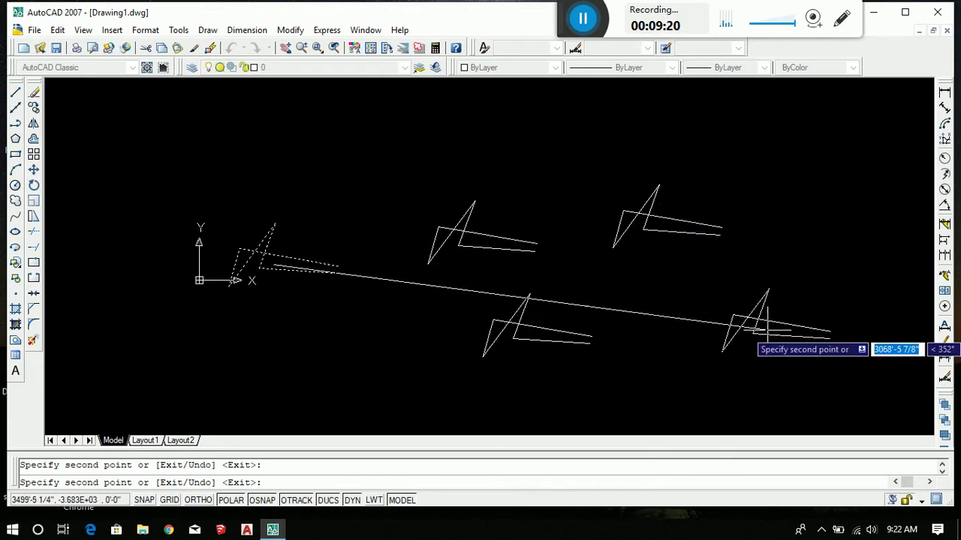
pyautogui.click(767, 333)
pyautogui.click(358, 338)
pyautogui.click(561, 225)
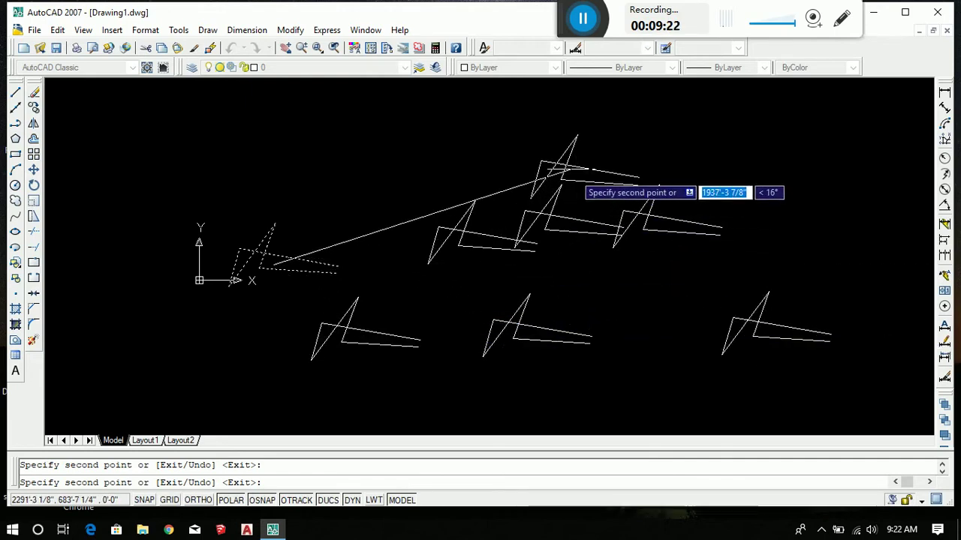
pyautogui.click(559, 143)
pyautogui.press('Escape')
pyautogui.press('Escape')
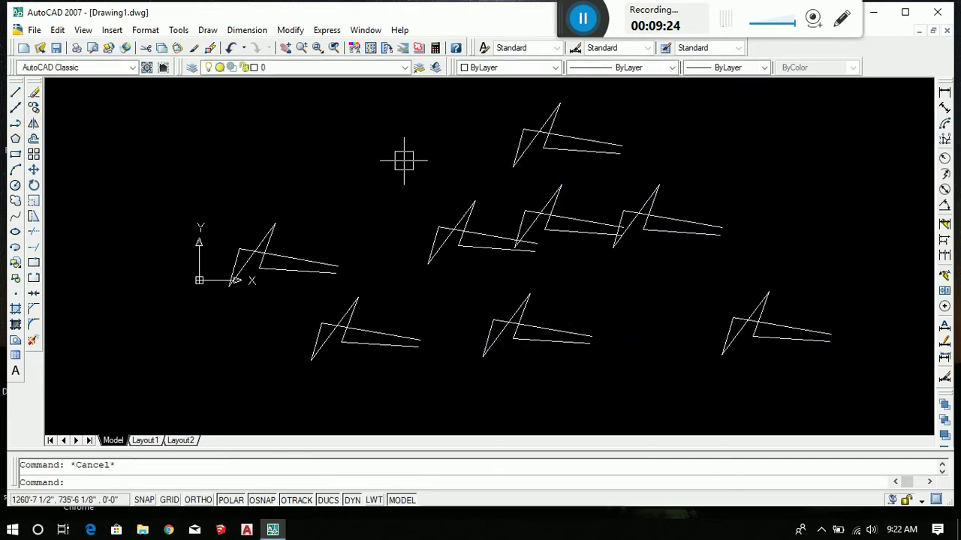
# Step: Copy the lines near the axes with CO to the upper left and upper middle
pyautogui.moveTo(404, 160); pyautogui.dragTo(163, 315)
pyautogui.write('c')
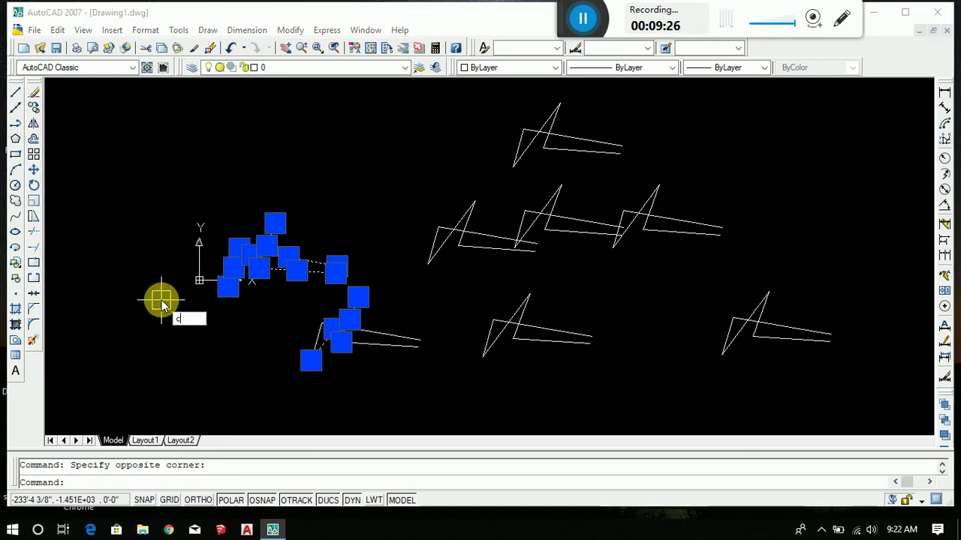
pyautogui.write('o')
pyautogui.press('Return')
pyautogui.click(297, 271)
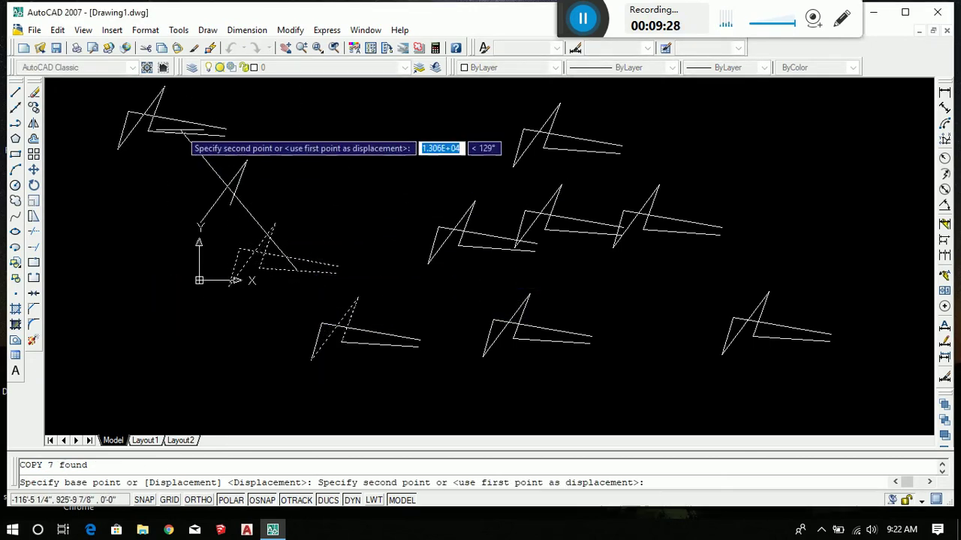
pyautogui.click(178, 132)
pyautogui.click(358, 152)
pyautogui.press('Escape')
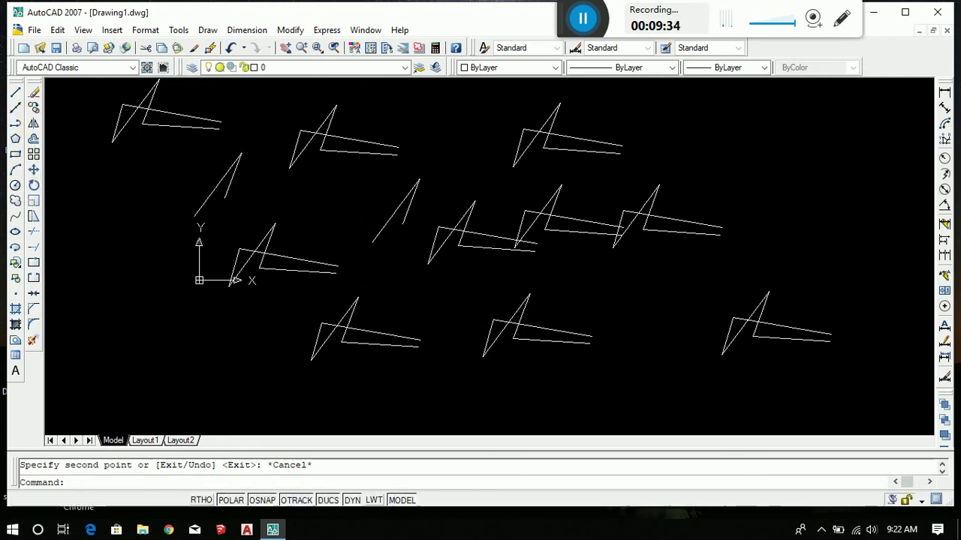
# Step: Zoom out to show all copies and select the upper-left copy
pyautogui.scroll(1, 382, 266)
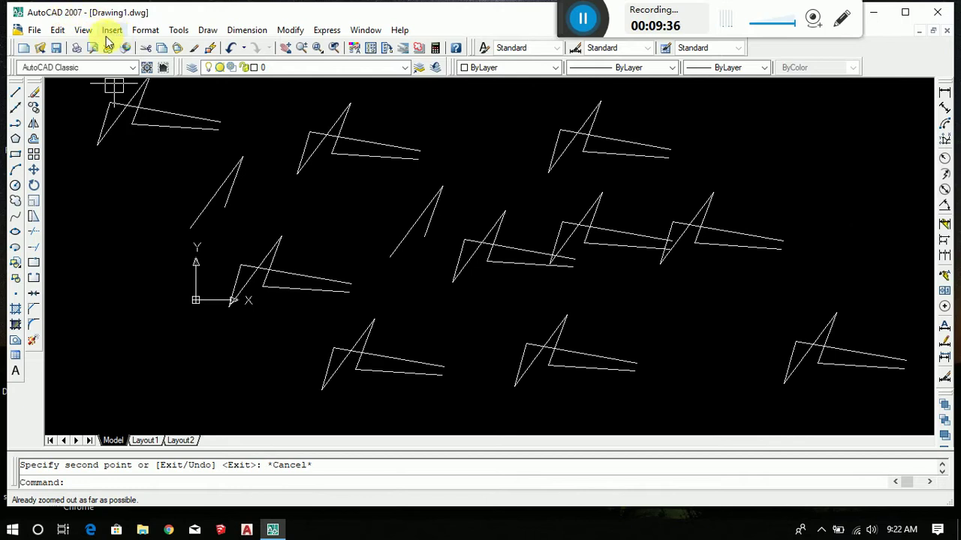
pyautogui.click(83, 30)
pyautogui.moveTo(101, 95)
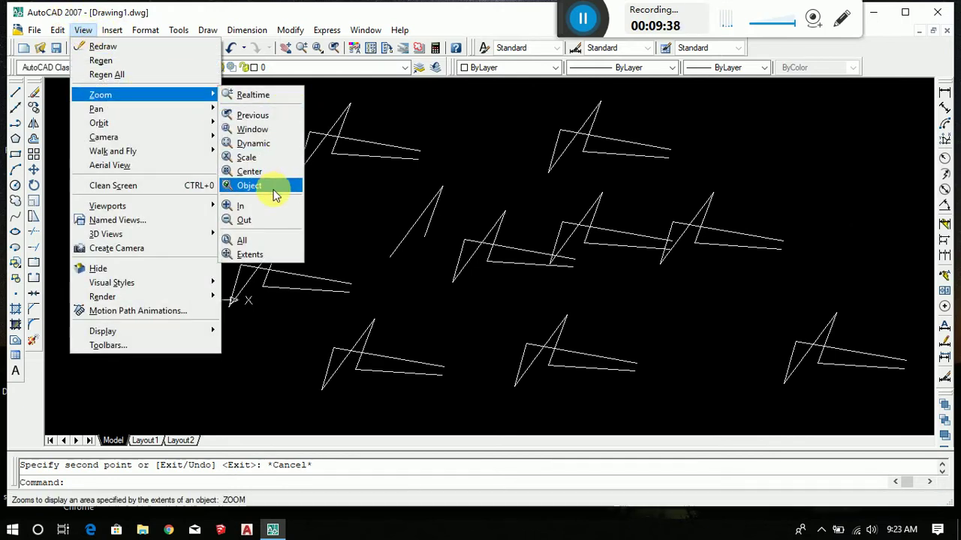
pyautogui.click(244, 220)
pyautogui.scroll(5, 338, 199)
pyautogui.scroll(-5, 396, 207)
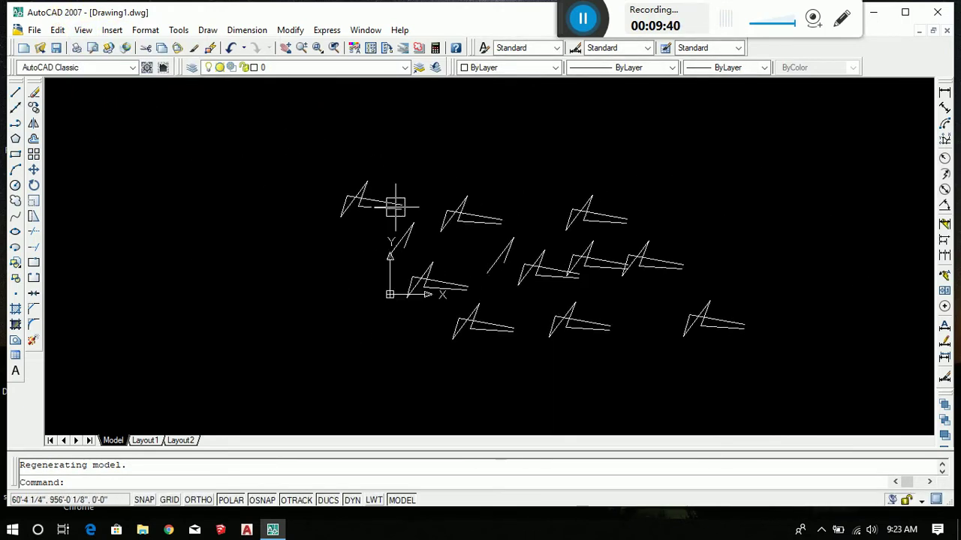
pyautogui.scroll(5, 390, 199)
pyautogui.click(404, 149)
pyautogui.click(101, 338)
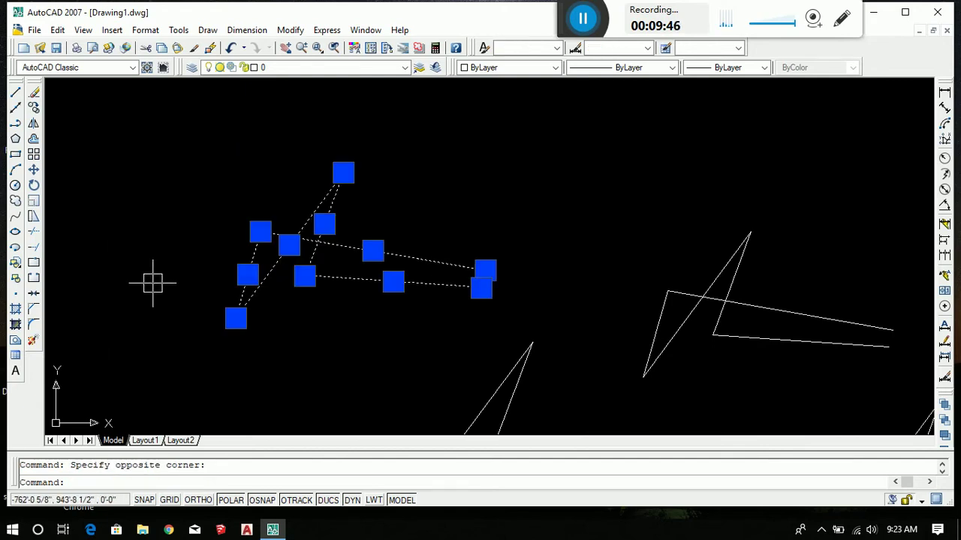
# Step: Mirror the zigzag across a vertical axis, keeping the original lines
pyautogui.click(33, 124)
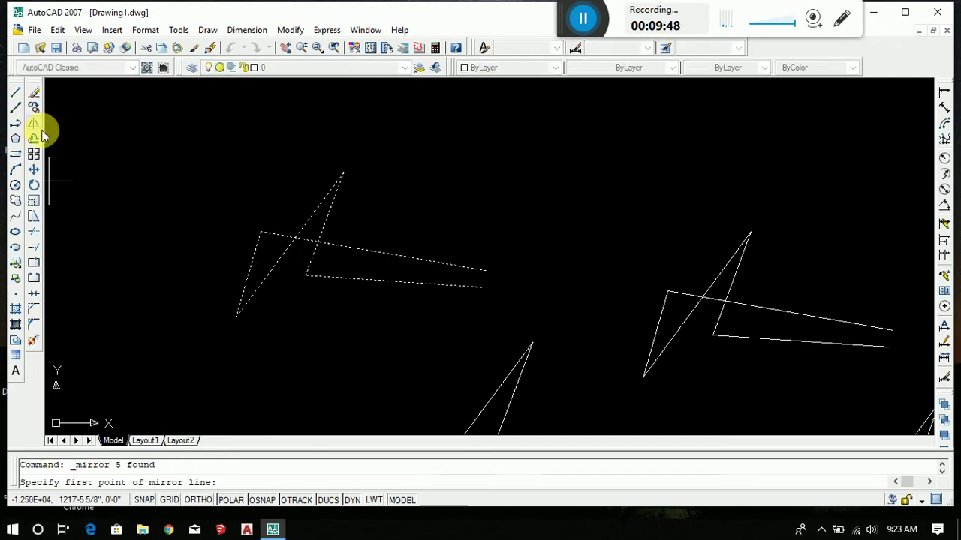
pyautogui.press('Escape')
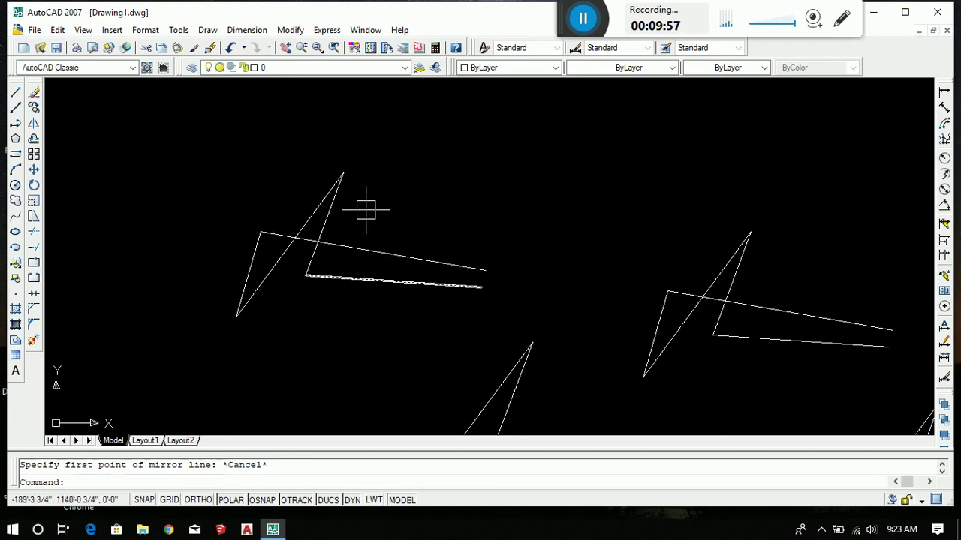
pyautogui.scroll(-10, 299, 199)
pyautogui.scroll(5, 403, 275)
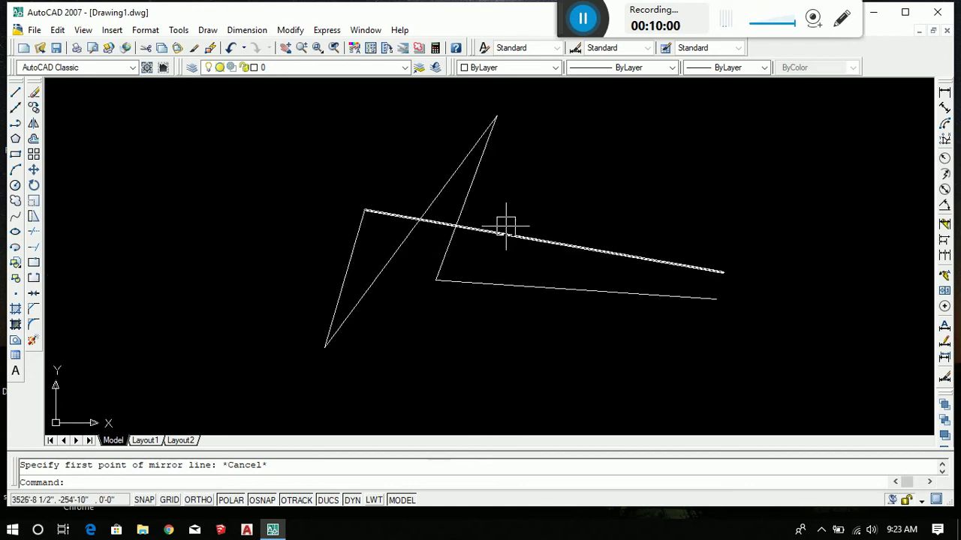
pyautogui.scroll(-2, 393, 266)
pyautogui.click(511, 214)
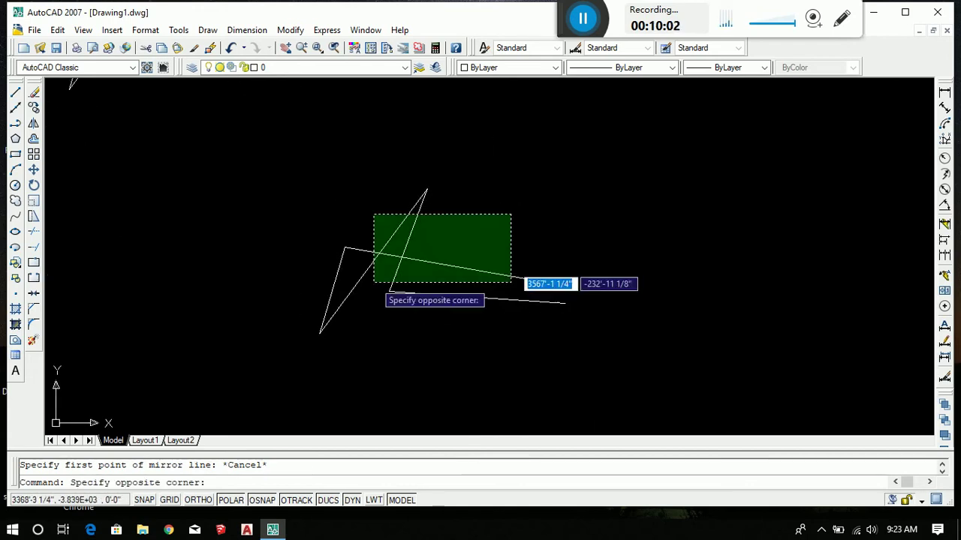
pyautogui.click(239, 356)
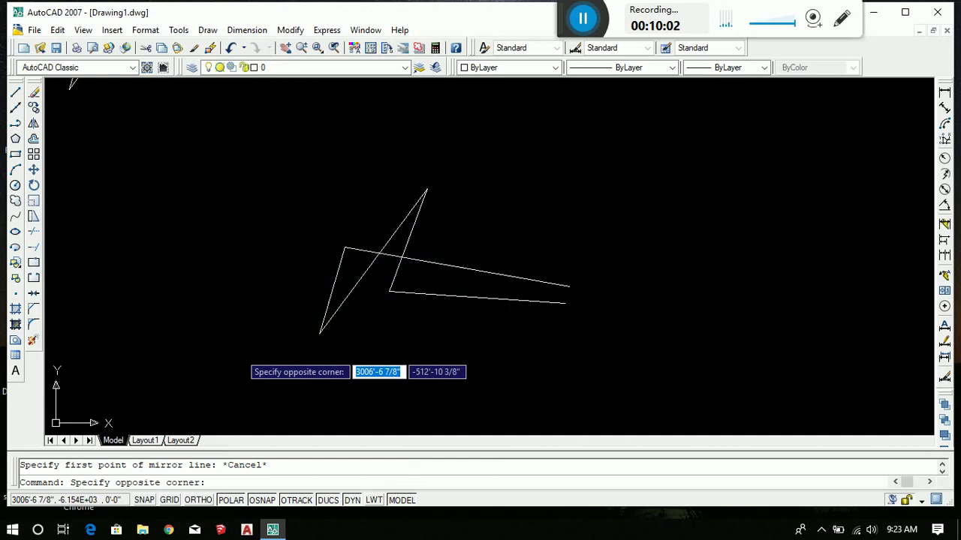
pyautogui.click(31, 124)
pyautogui.scroll(2, 455, 285)
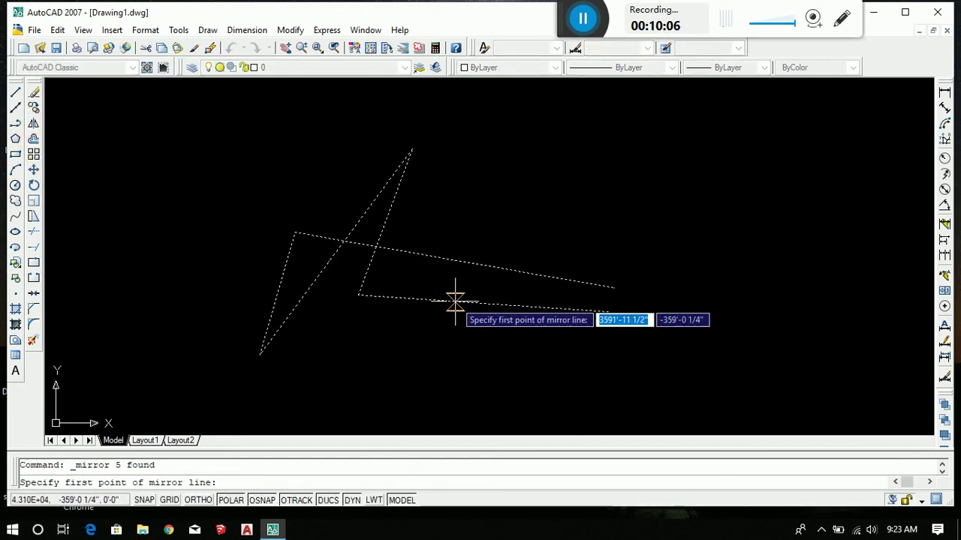
pyautogui.click(454, 301)
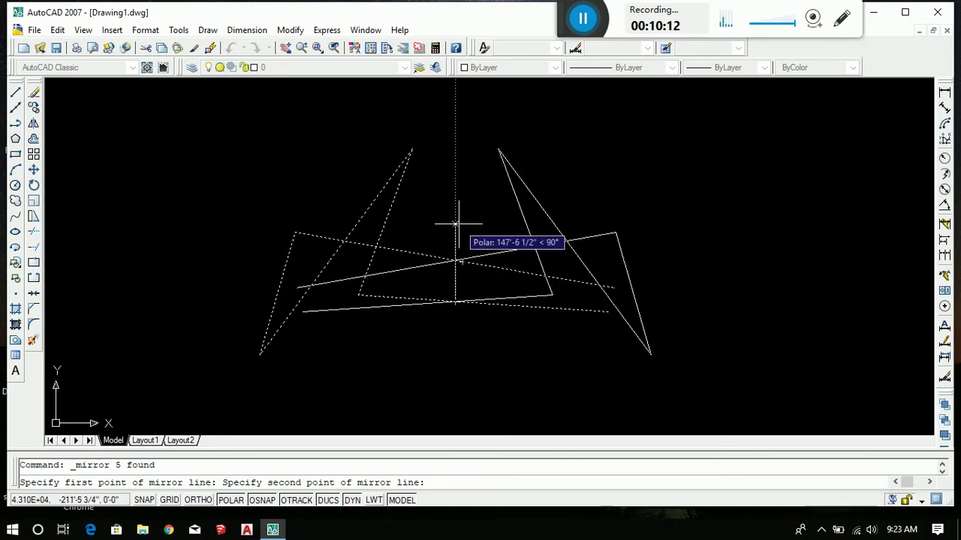
pyautogui.click(458, 224)
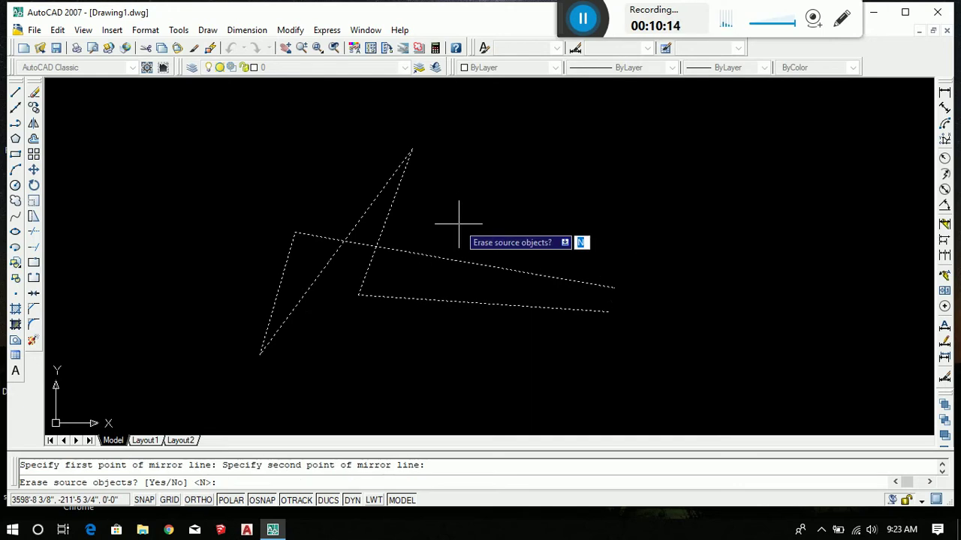
pyautogui.write('n')
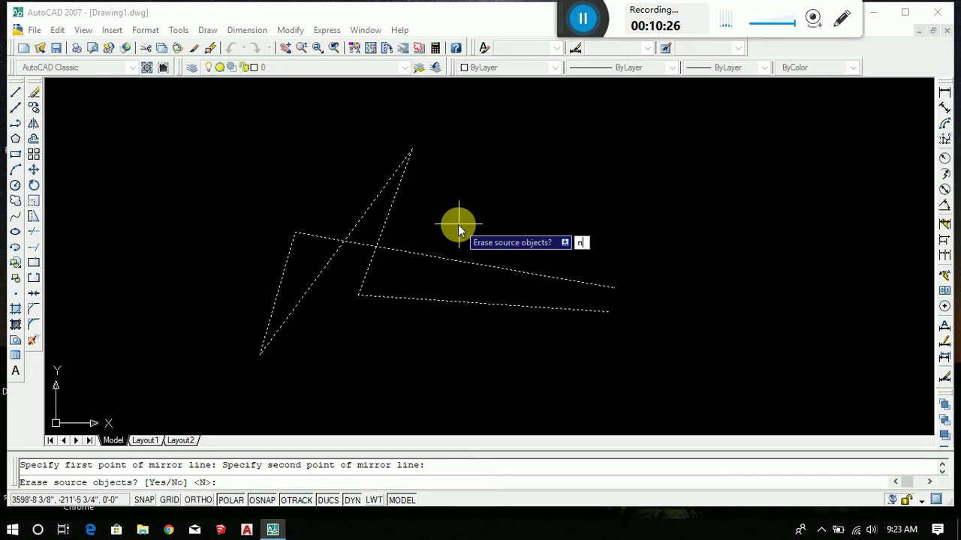
pyautogui.press('Return')
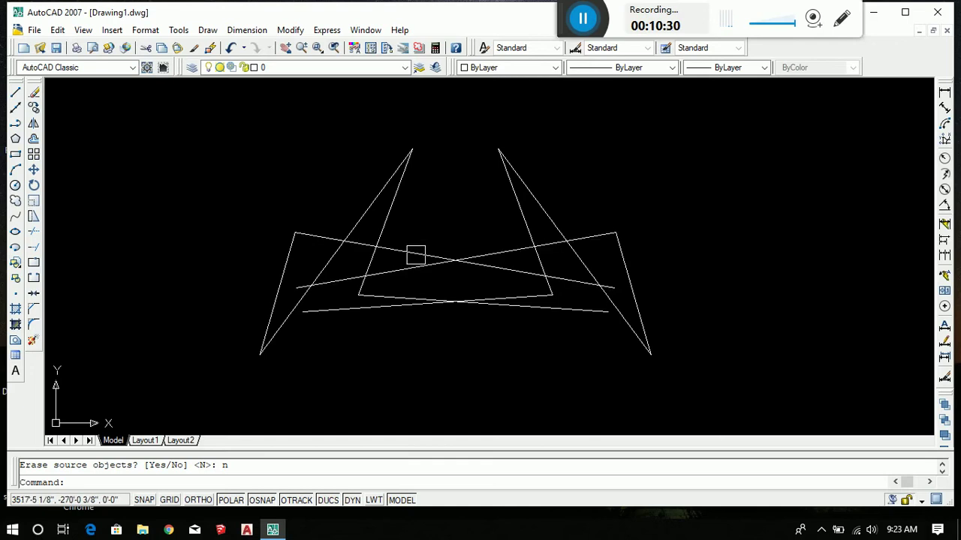
# Step: Undo that mirror and mirror the shape again vertically, erasing the source lines
pyautogui.hotkey('ctrl', 'z')
pyautogui.click(480, 194)
pyautogui.click(198, 398)
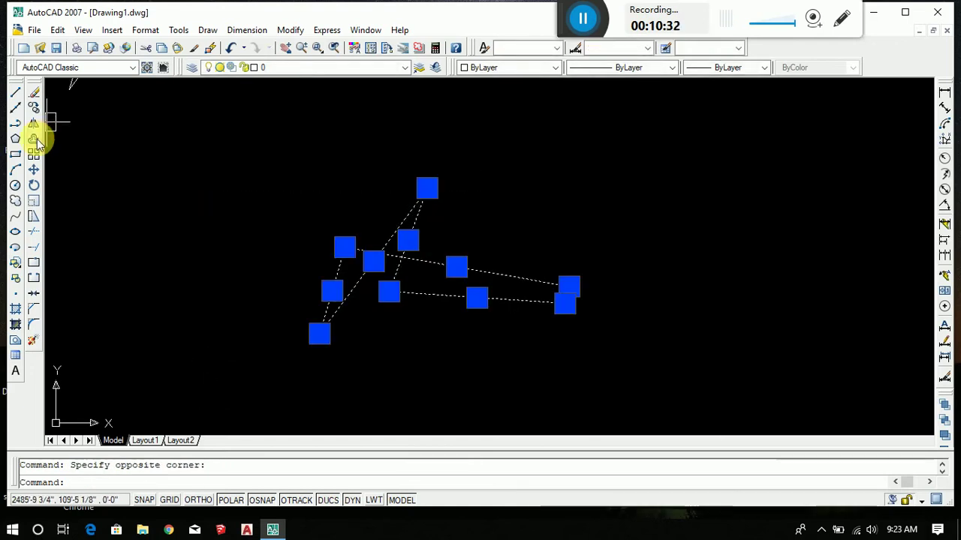
pyautogui.click(33, 123)
pyautogui.click(452, 296)
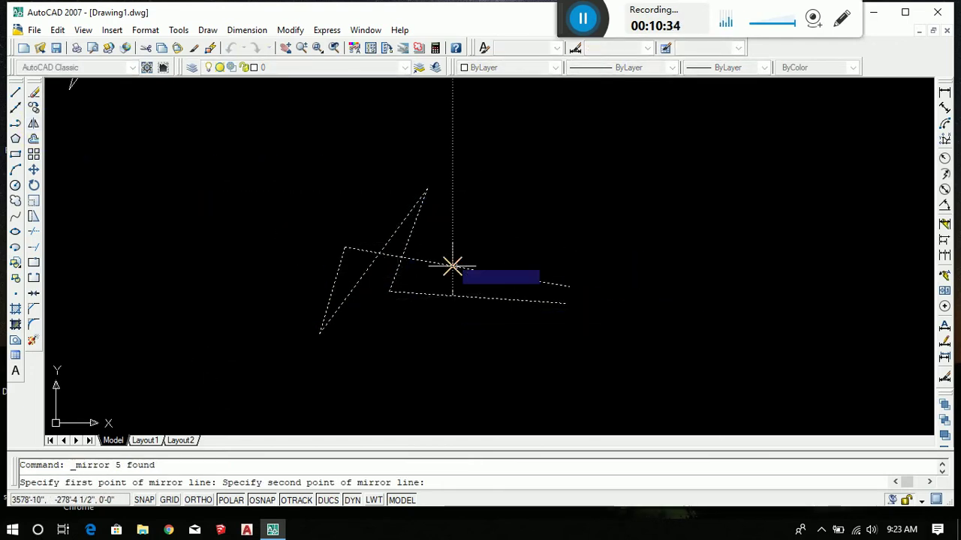
pyautogui.click(452, 265)
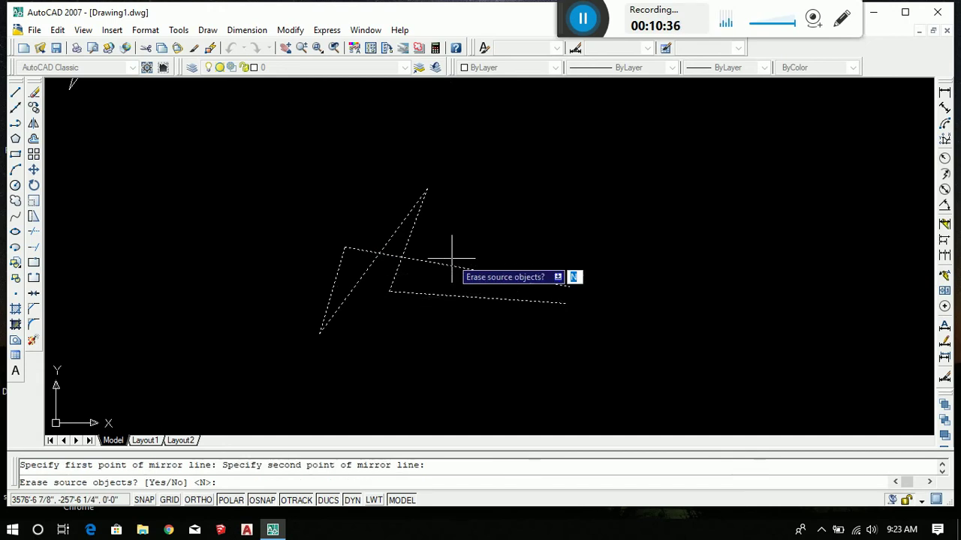
pyautogui.write('y')
pyautogui.press('Return')
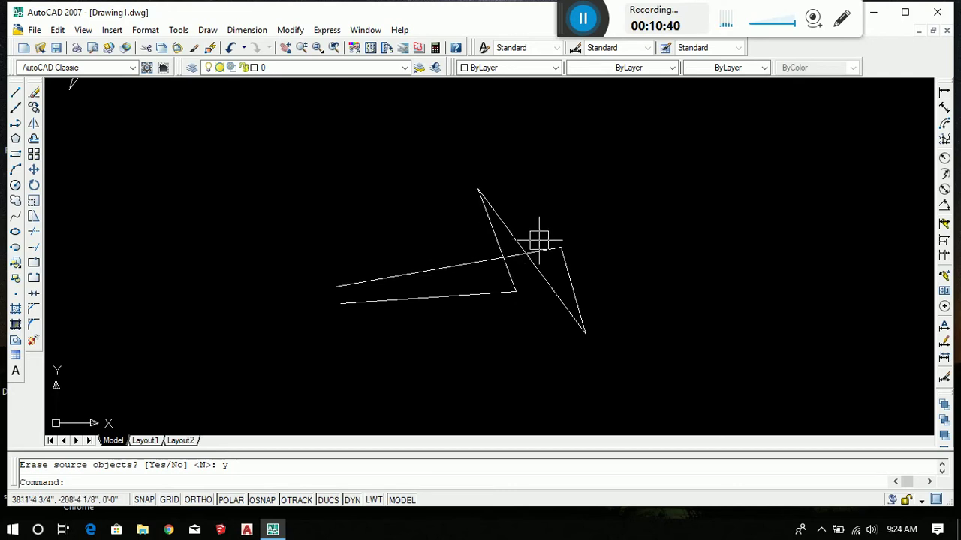
# Step: Inspect the flipped shape and begin the Offset command
pyautogui.scroll(-8, 593, 237)
pyautogui.scroll(1, 526, 225)
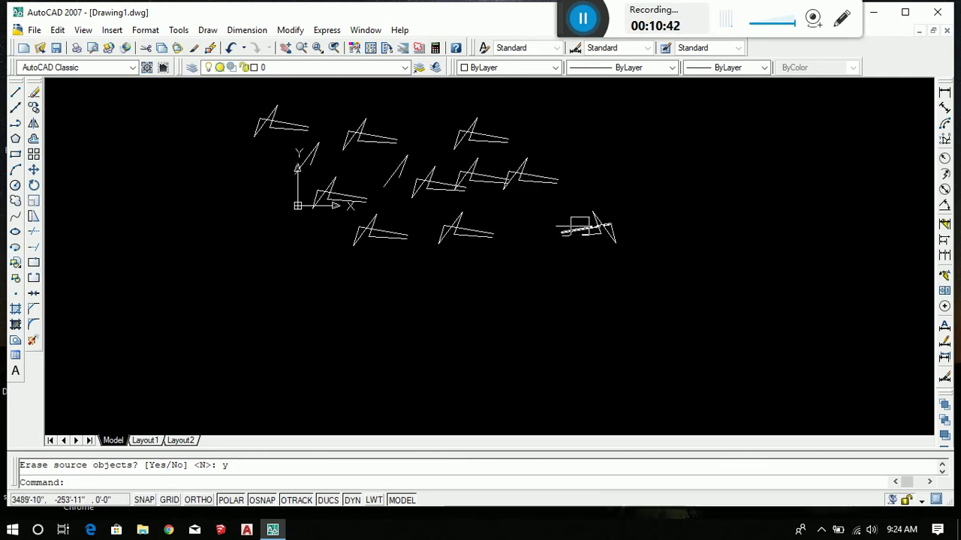
pyautogui.scroll(2, 306, 156)
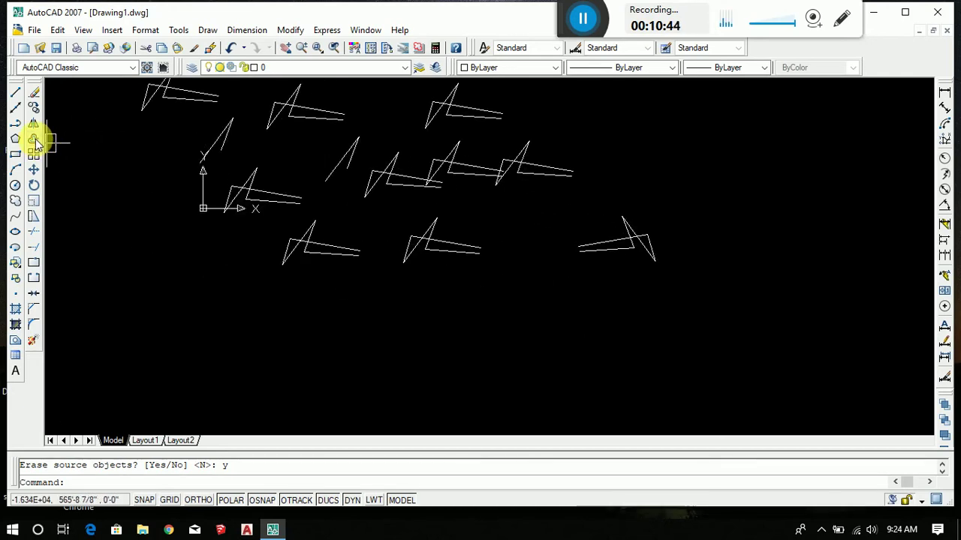
pyautogui.scroll(-2, 526, 270)
pyautogui.scroll(3, 578, 272)
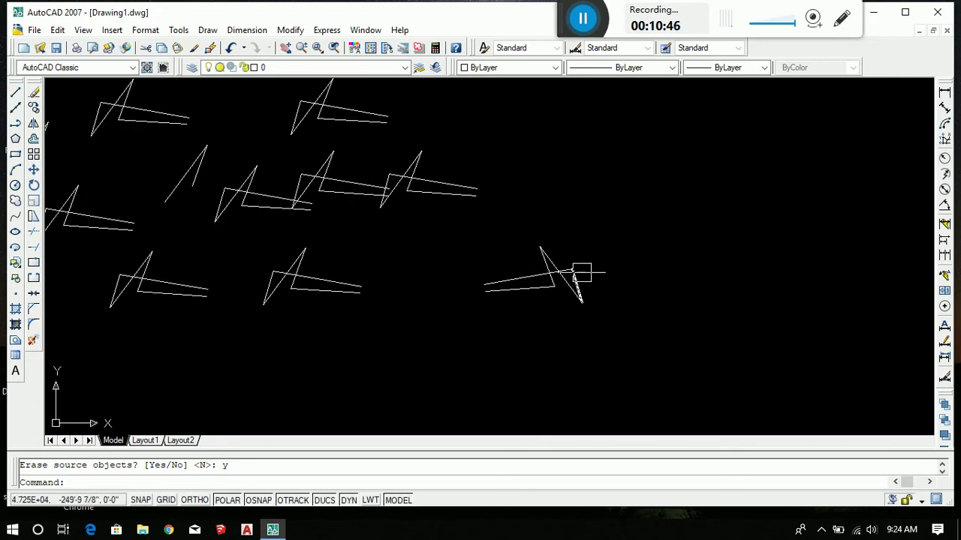
pyautogui.scroll(4, 532, 263)
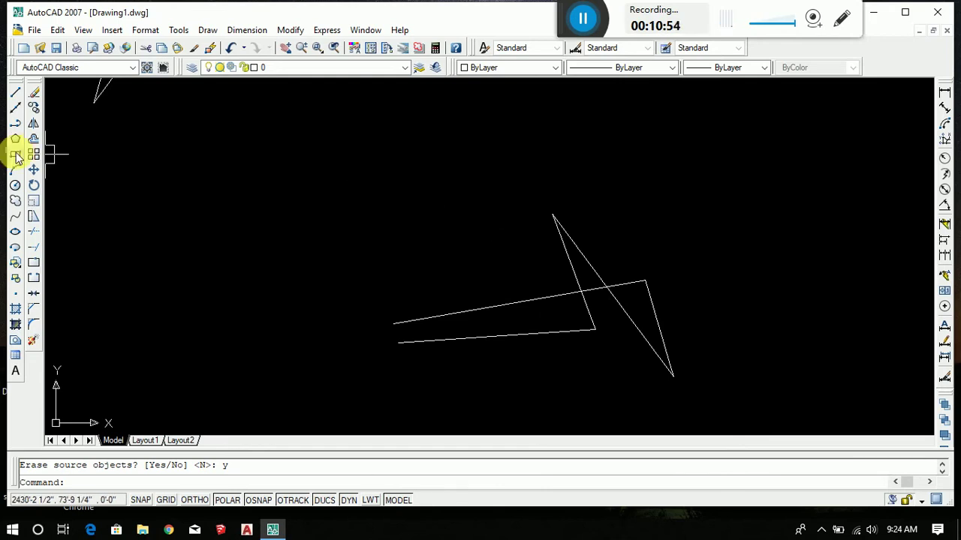
pyautogui.click(33, 139)
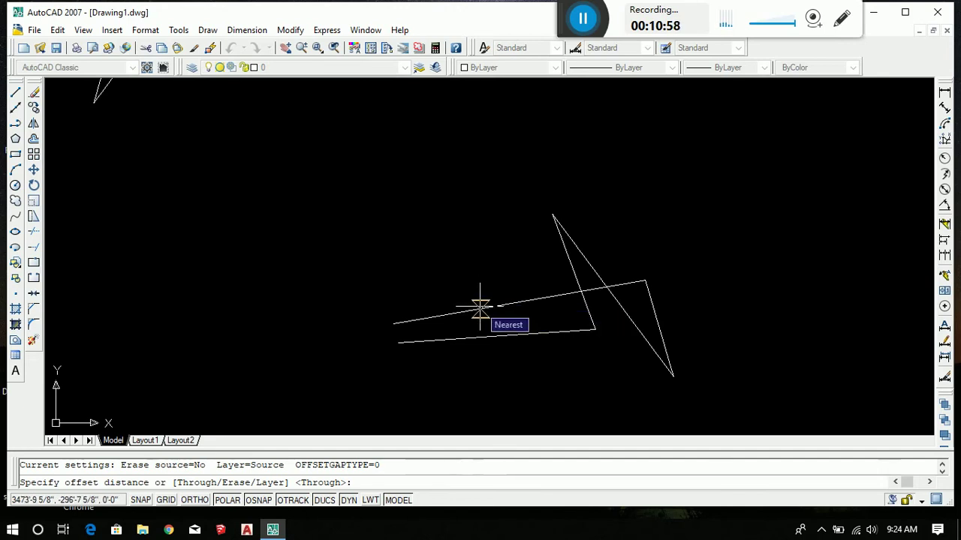
# Step: Offset the long line upward at distance 10, stacking six parallel copies
pyautogui.write('1')
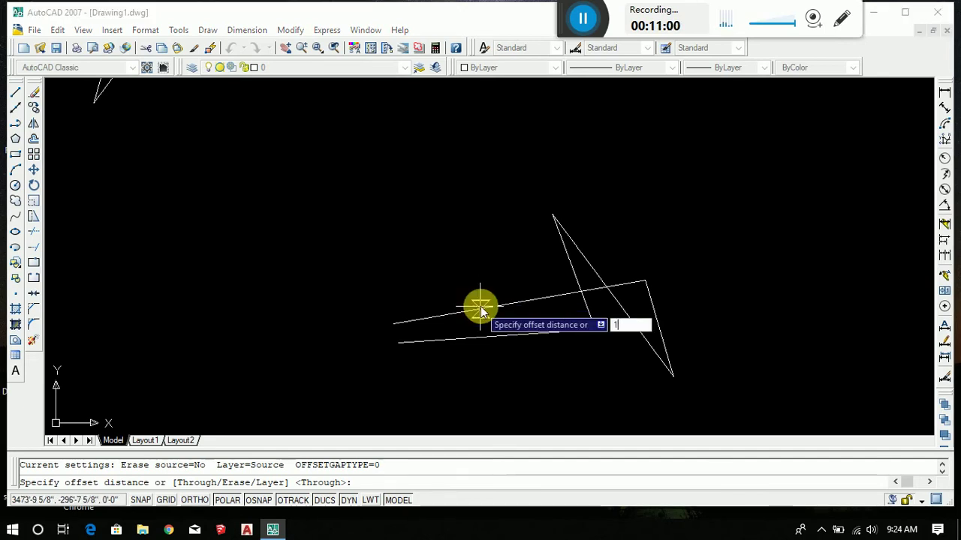
pyautogui.write('0')
pyautogui.press('Return')
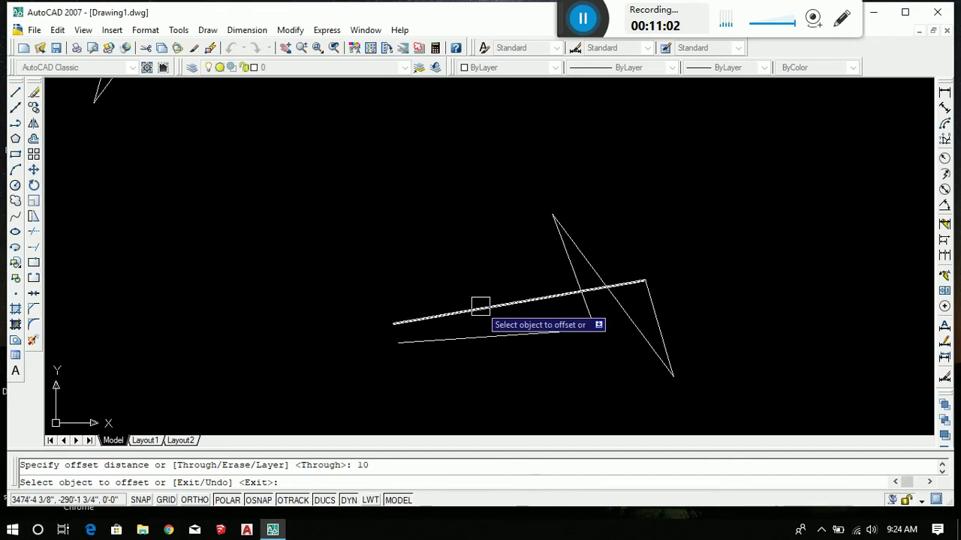
pyautogui.click(478, 308)
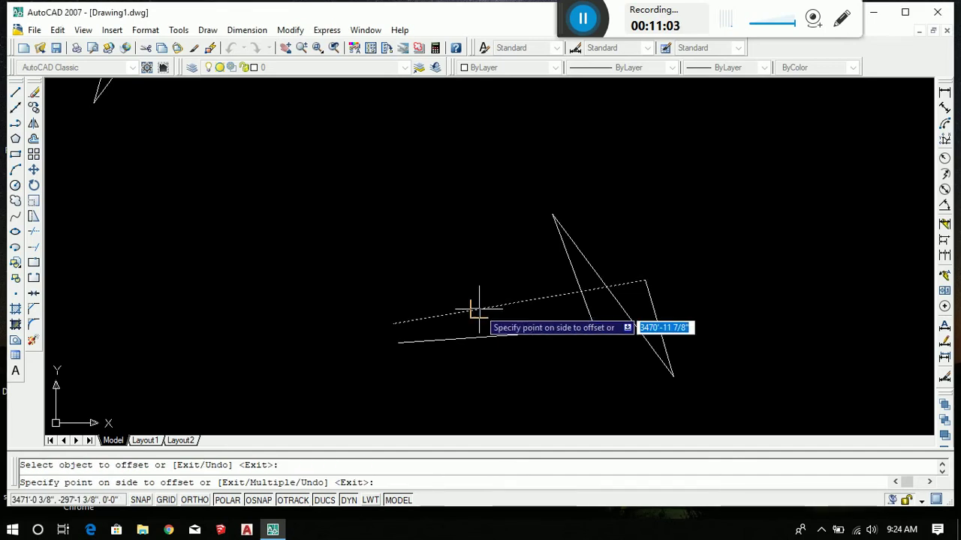
pyautogui.click(434, 185)
pyautogui.scroll(3, 547, 290)
pyautogui.scroll(3, 572, 312)
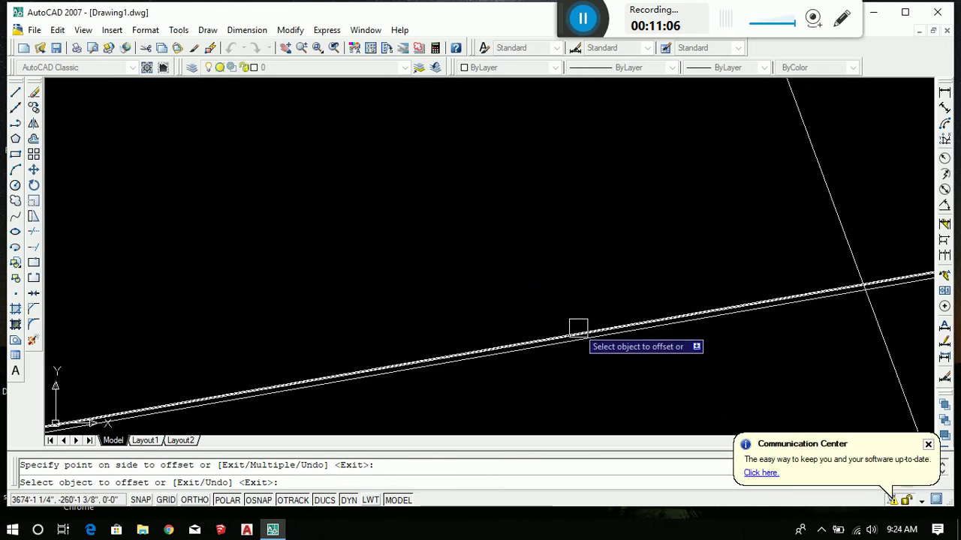
pyautogui.scroll(2, 578, 328)
pyautogui.scroll(-3, 259, 278)
pyautogui.scroll(3, 480, 272)
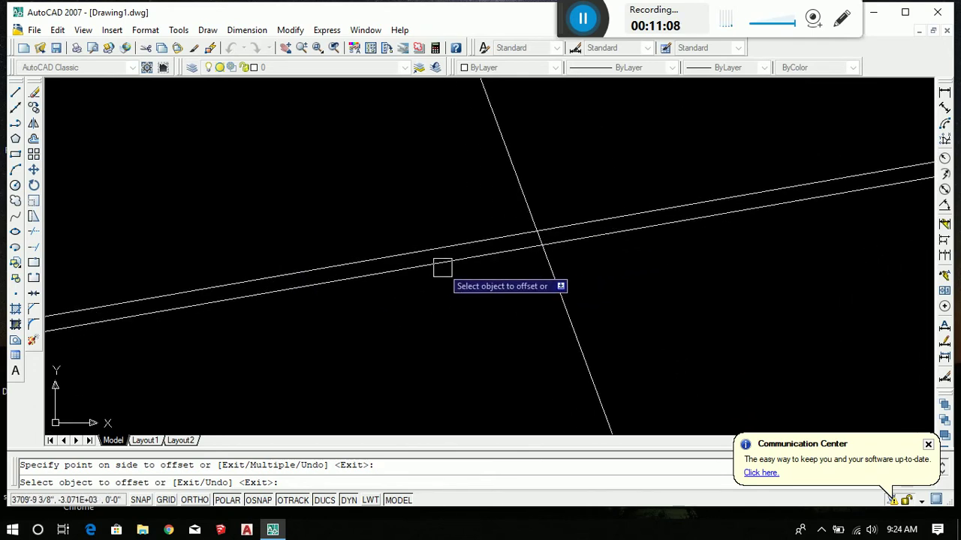
pyautogui.click(442, 267)
pyautogui.click(388, 263)
pyautogui.click(385, 258)
pyautogui.click(367, 222)
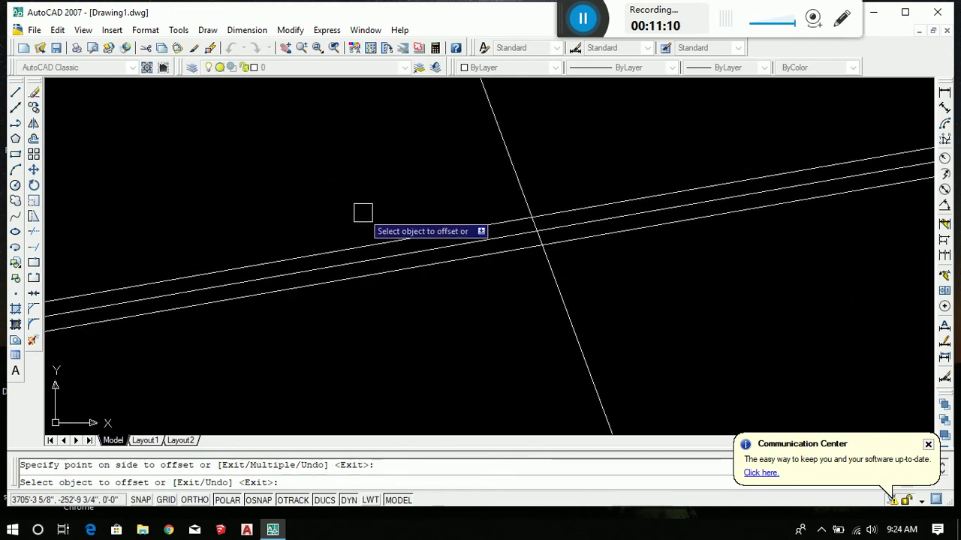
pyautogui.click(360, 242)
pyautogui.click(360, 217)
pyautogui.click(356, 232)
pyautogui.click(334, 175)
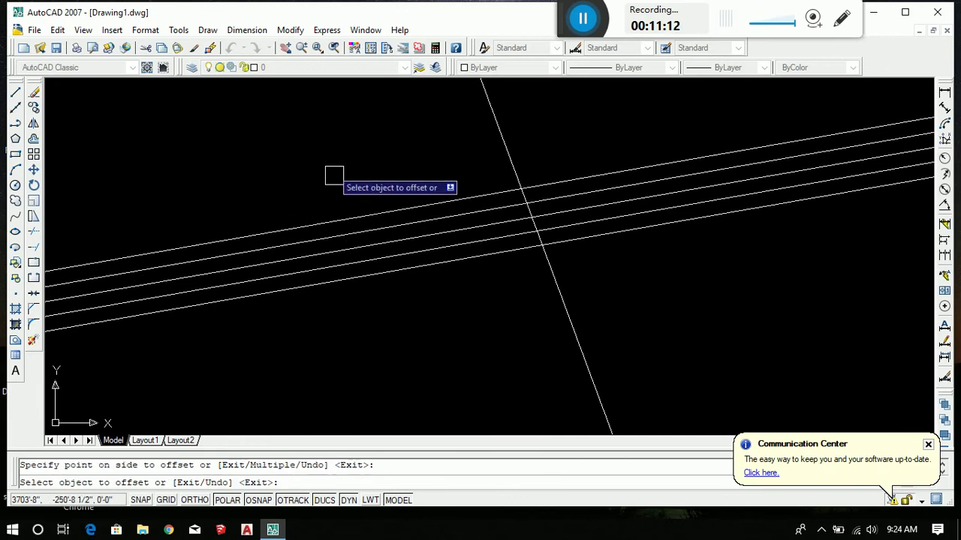
pyautogui.click(353, 232)
pyautogui.click(339, 199)
pyautogui.scroll(-2, 338, 187)
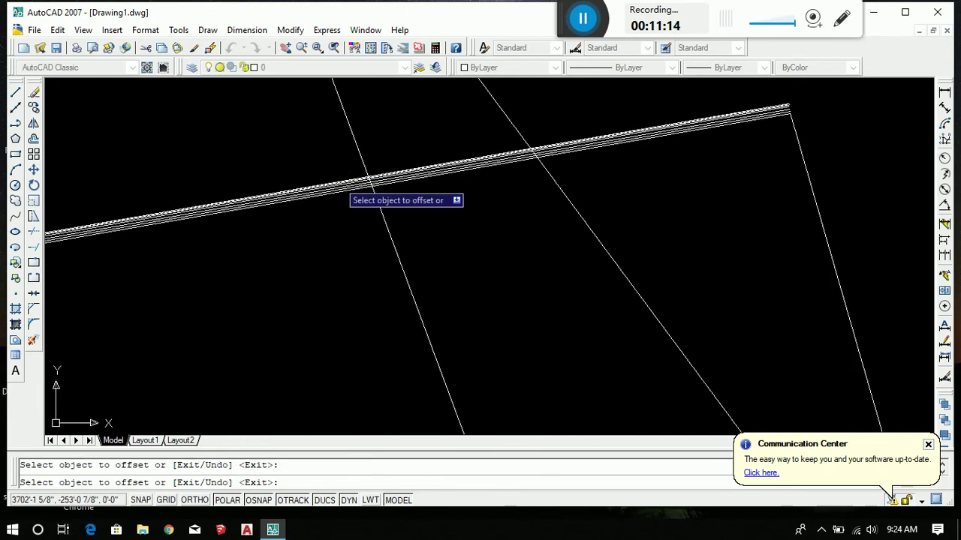
pyautogui.press('Escape')
pyautogui.scroll(3, 315, 186)
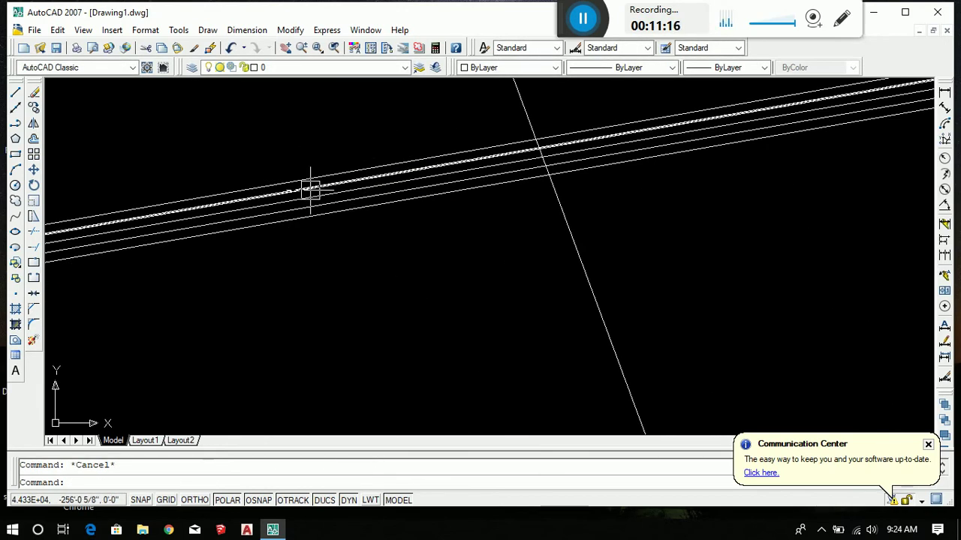
# Step: Rerun Offset at distance 100 and add two more parallel lines above
pyautogui.write('o')
pyautogui.press('Return')
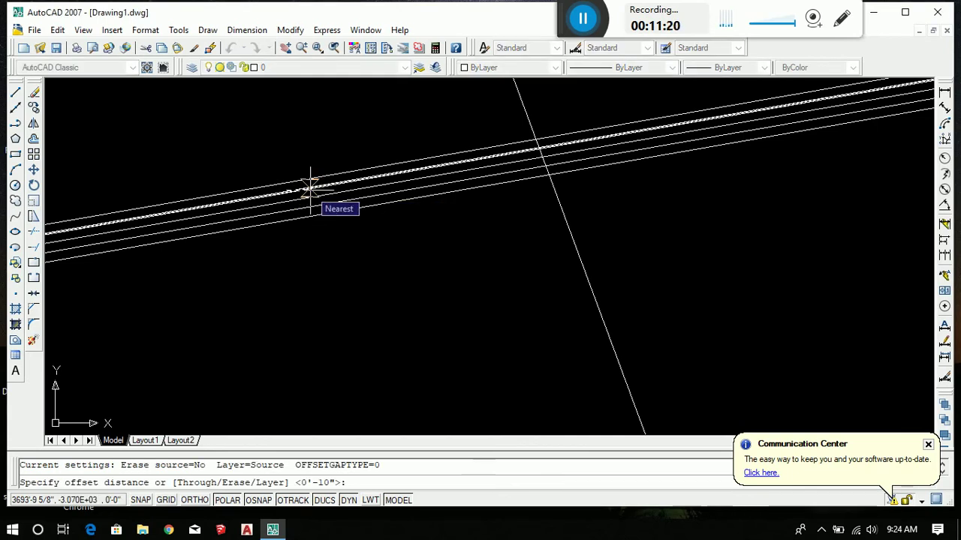
pyautogui.write('100')
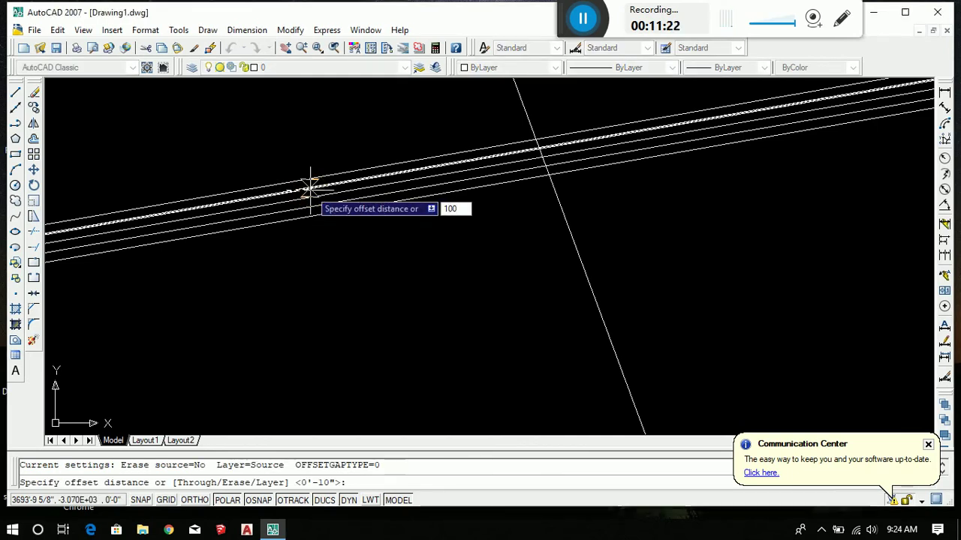
pyautogui.press('Return')
pyautogui.scroll(2, 311, 187)
pyautogui.click(302, 178)
pyautogui.click(270, 122)
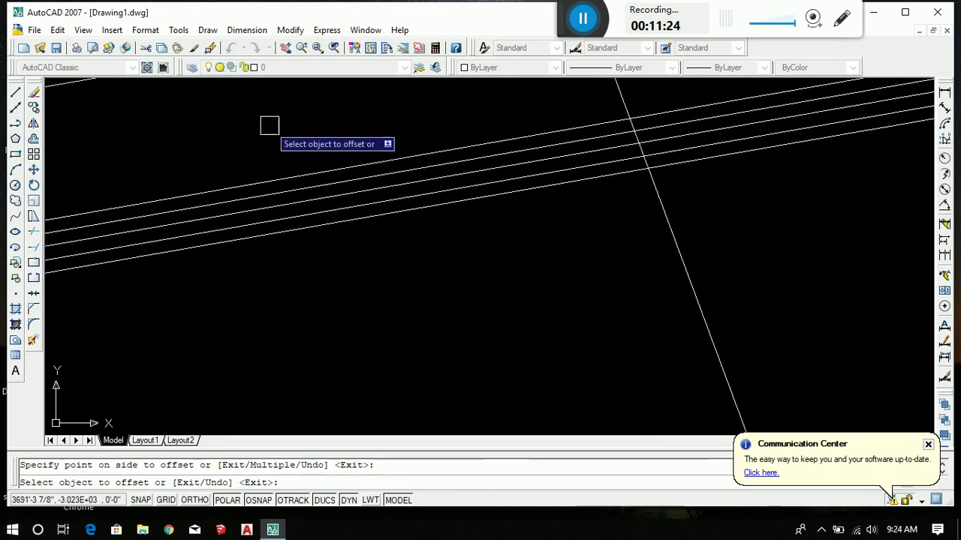
pyautogui.scroll(-2, 413, 288)
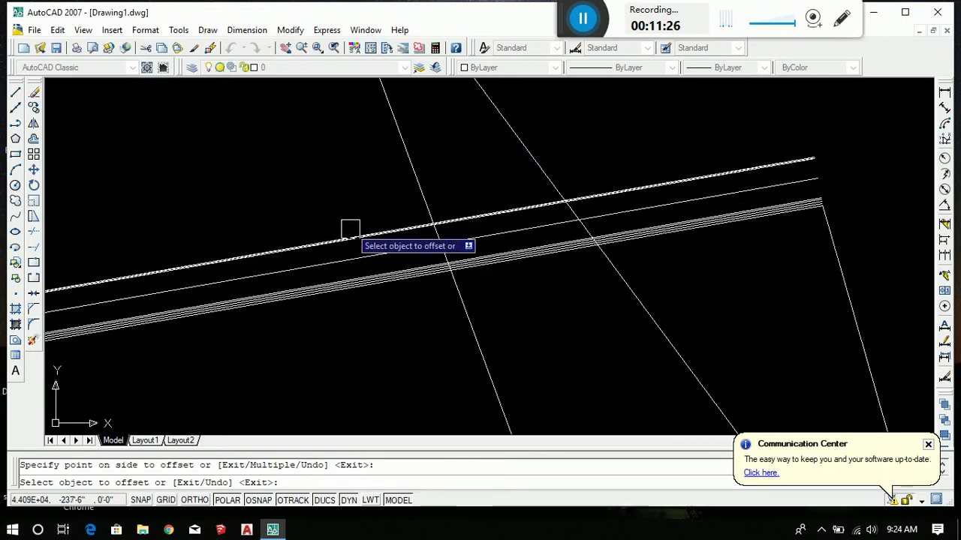
pyautogui.click(350, 229)
pyautogui.click(321, 186)
pyautogui.press('Escape')
pyautogui.press('Escape')
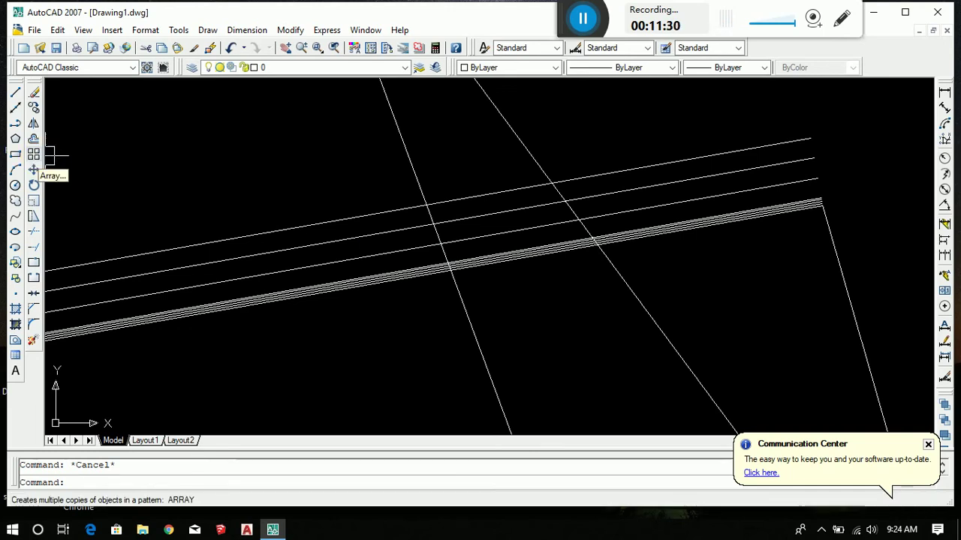
# Step: Erase the nine long offset lines using a crossing window
pyautogui.scroll(3, 825, 142)
pyautogui.scroll(2, 825, 142)
pyautogui.click(822, 125)
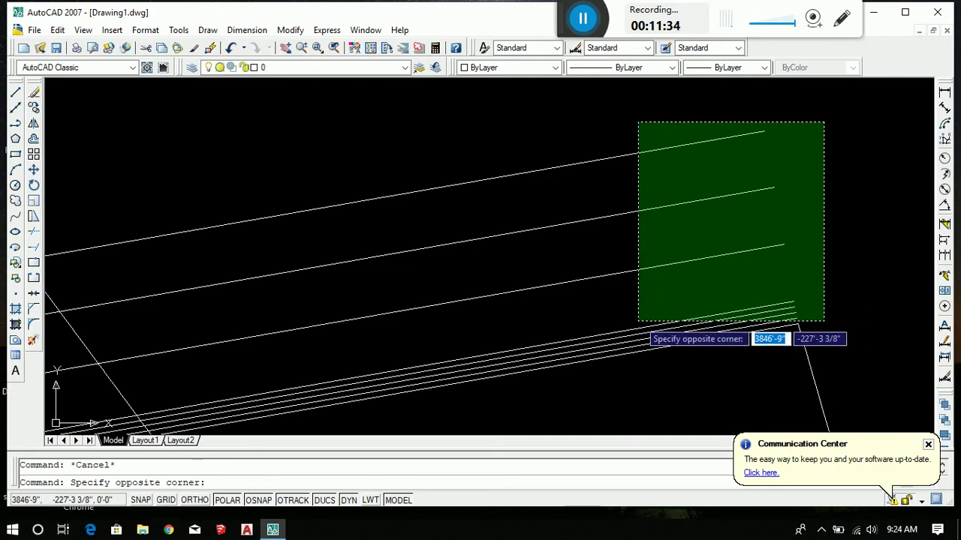
pyautogui.click(638, 321)
pyautogui.press('Delete')
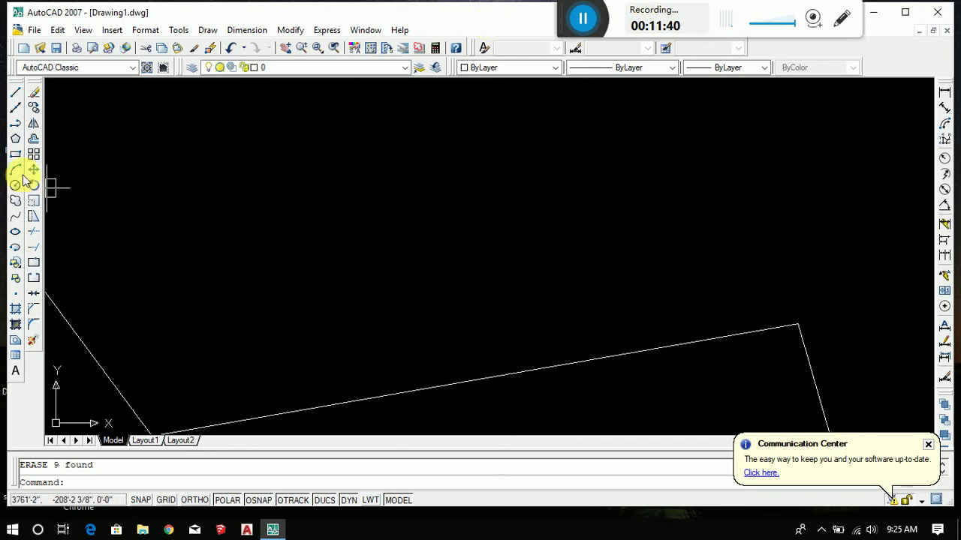
# Step: Zoom out, window-select the zigzag shape, then clear the selection
pyautogui.scroll(-5, 76, 160)
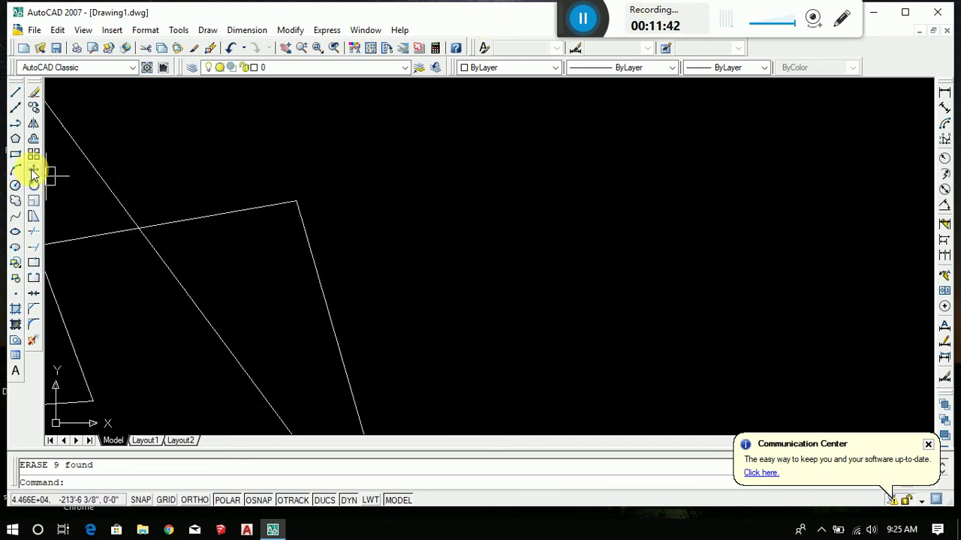
pyautogui.scroll(-3, 301, 196)
pyautogui.scroll(2, 315, 202)
pyautogui.scroll(1, 315, 203)
pyautogui.click(543, 162)
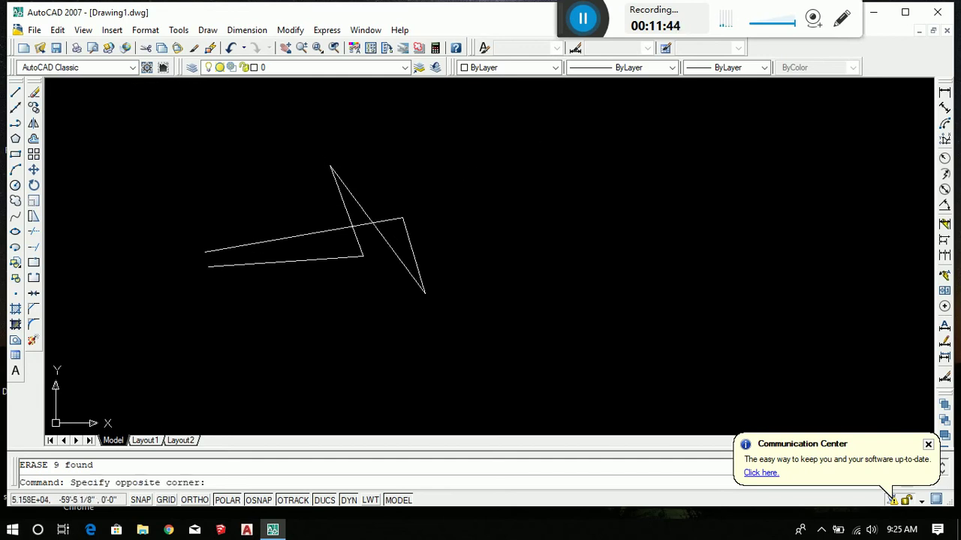
pyautogui.click(174, 308)
pyautogui.press('Escape')
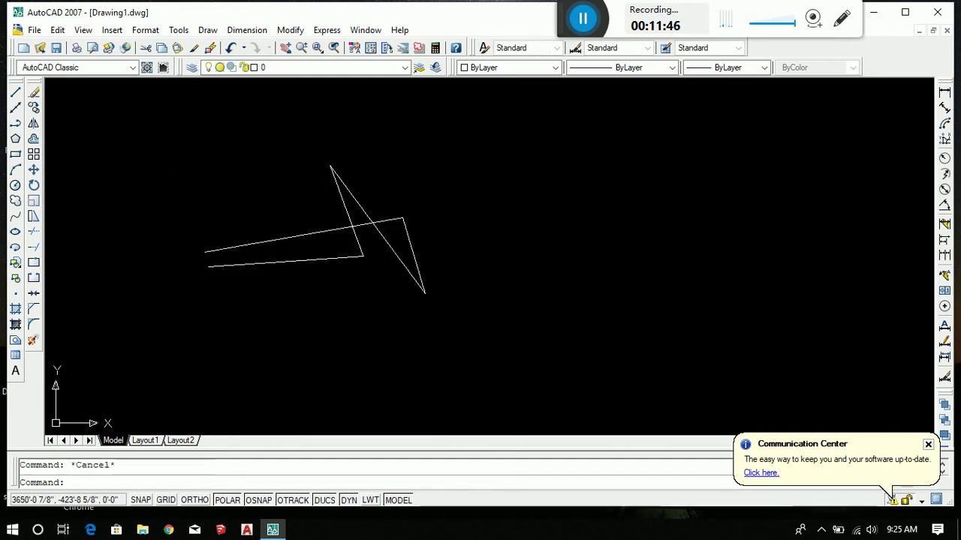
pyautogui.click(509, 167)
# Step: Move the selected zigzag shape to the right with the Move tool
pyautogui.click(146, 405)
pyautogui.click(34, 155)
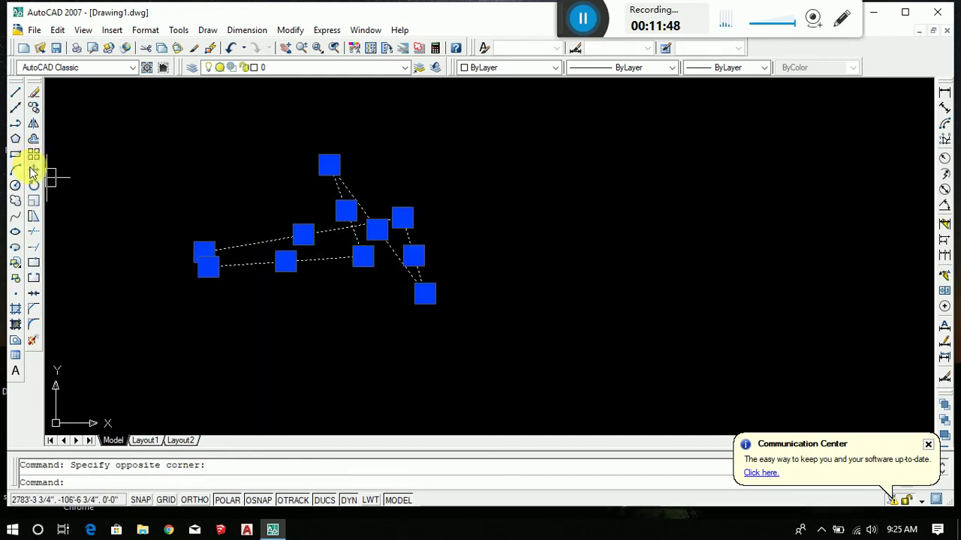
pyautogui.click(33, 171)
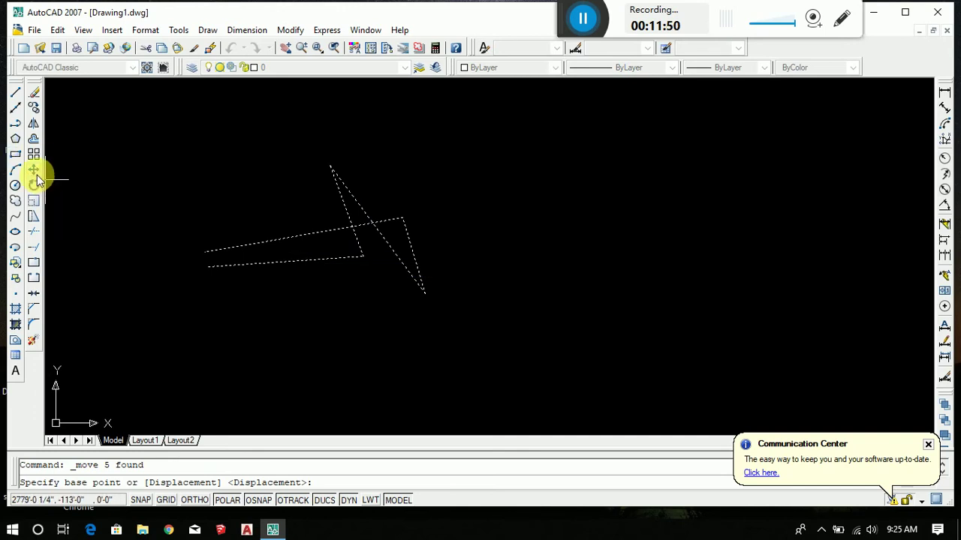
pyautogui.click(282, 246)
pyautogui.scroll(-2, 195, 255)
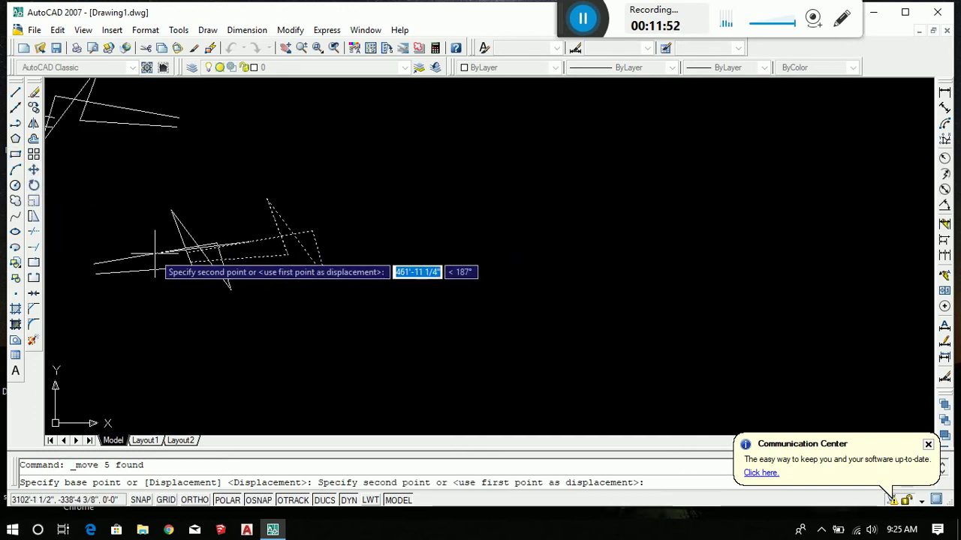
pyautogui.click(435, 243)
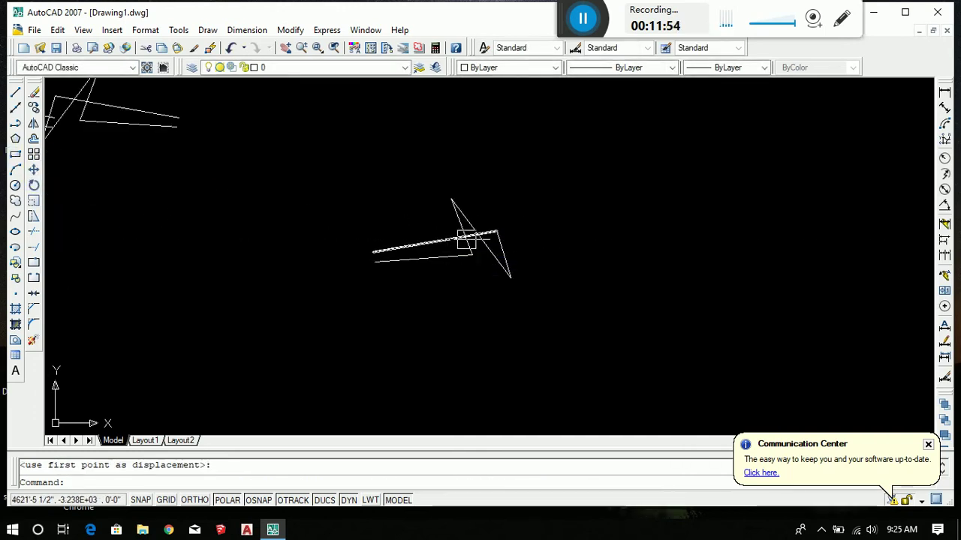
# Step: Move the zigzag shape down and to the left
pyautogui.click(553, 198)
pyautogui.click(304, 291)
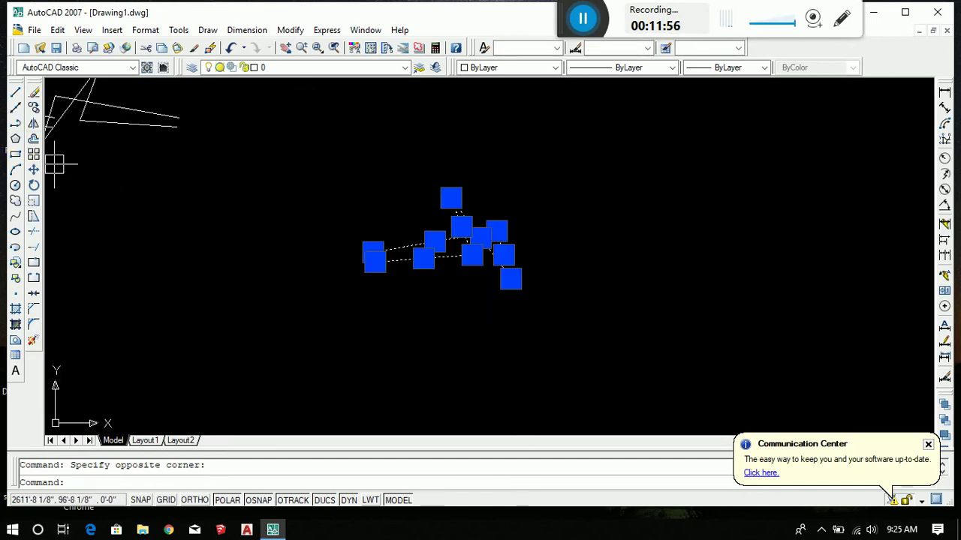
pyautogui.click(33, 170)
pyautogui.click(457, 247)
pyautogui.click(194, 300)
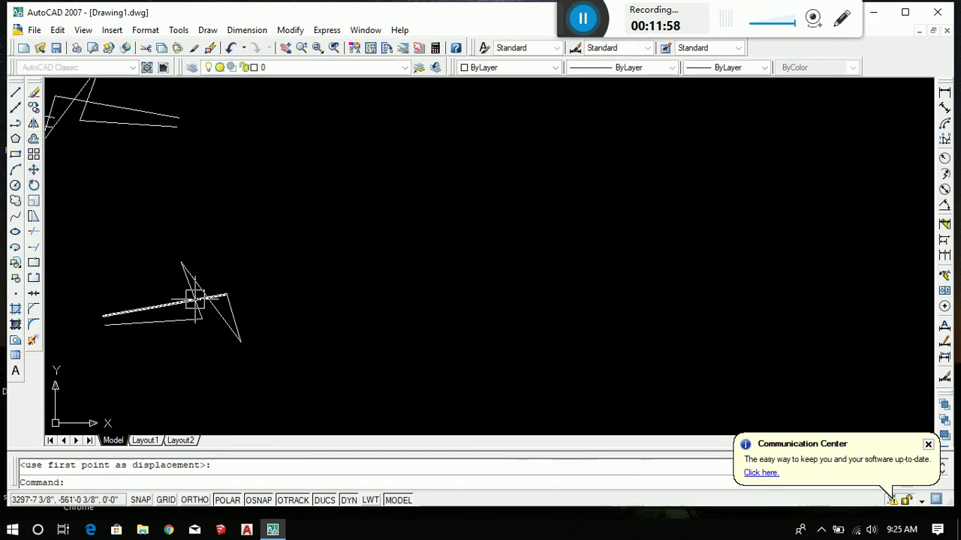
# Step: Move the shape back up and to the right using the M command
pyautogui.scroll(-5, 293, 236)
pyautogui.scroll(5, 259, 239)
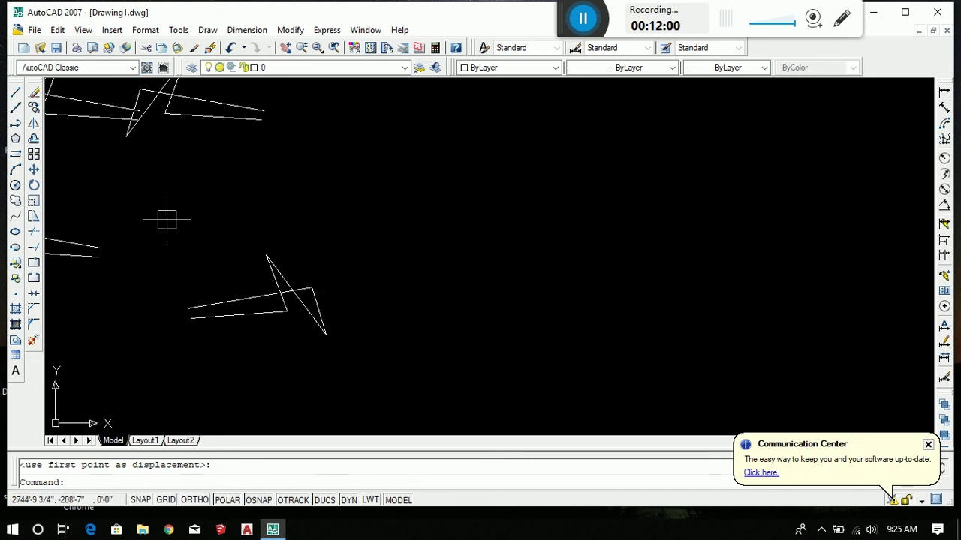
pyautogui.click(416, 216)
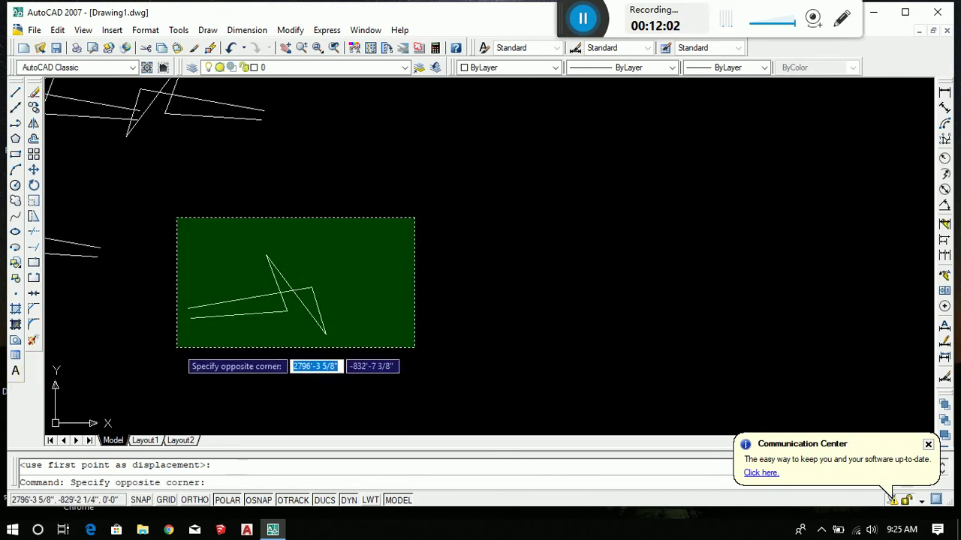
pyautogui.click(176, 350)
pyautogui.write('m')
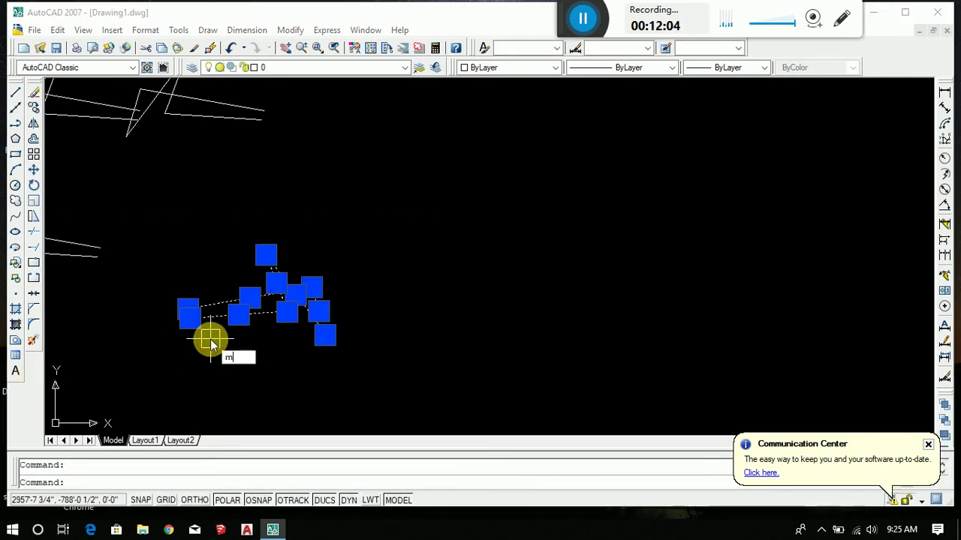
pyautogui.press('Return')
pyautogui.click(240, 300)
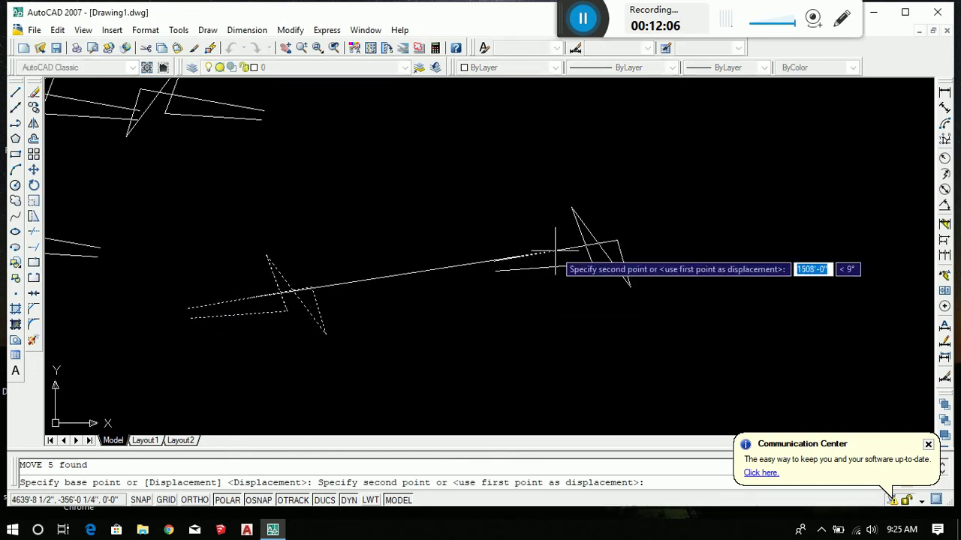
pyautogui.click(547, 252)
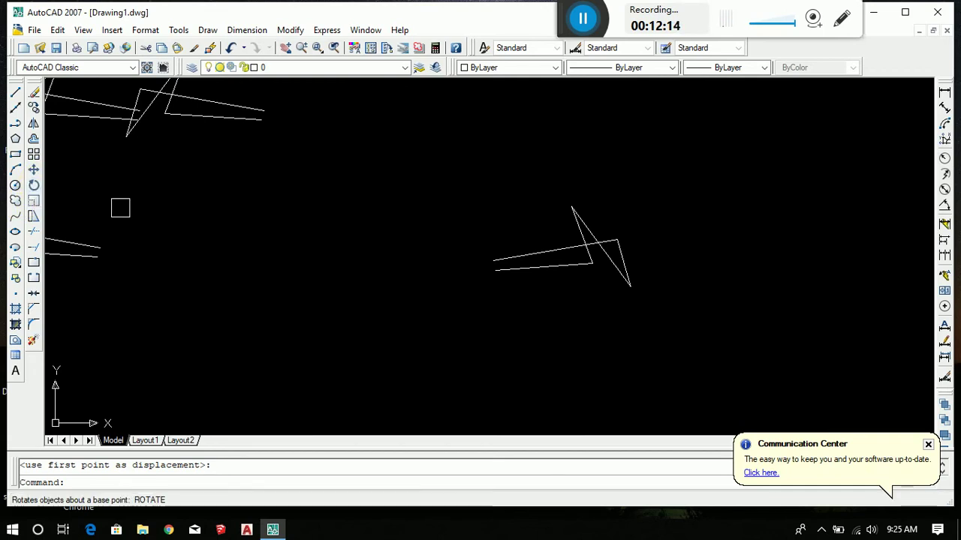
# Step: Rotate the zigzag shape about a picked pivot point to a new angle
pyautogui.click(725, 197)
pyautogui.click(467, 323)
pyautogui.press('Escape')
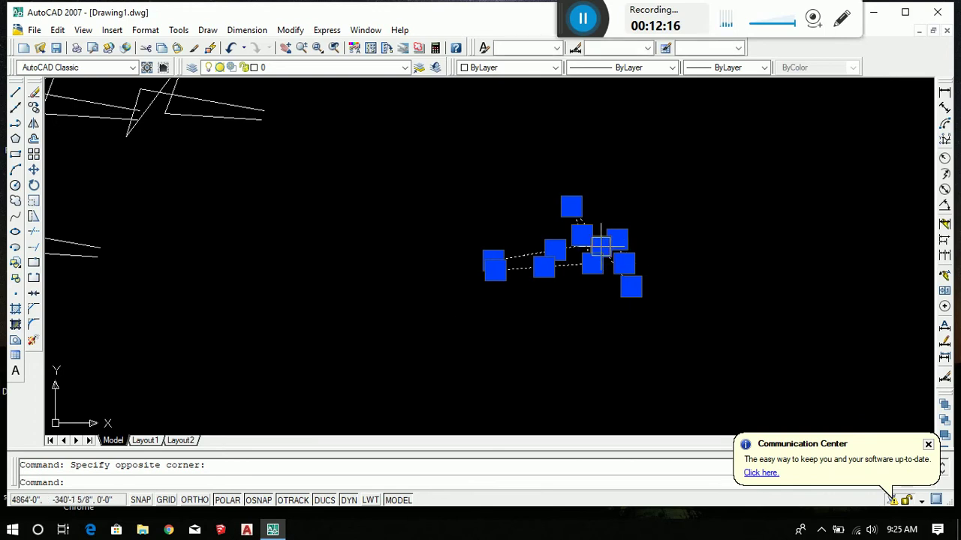
pyautogui.scroll(5, 593, 241)
pyautogui.click(713, 200)
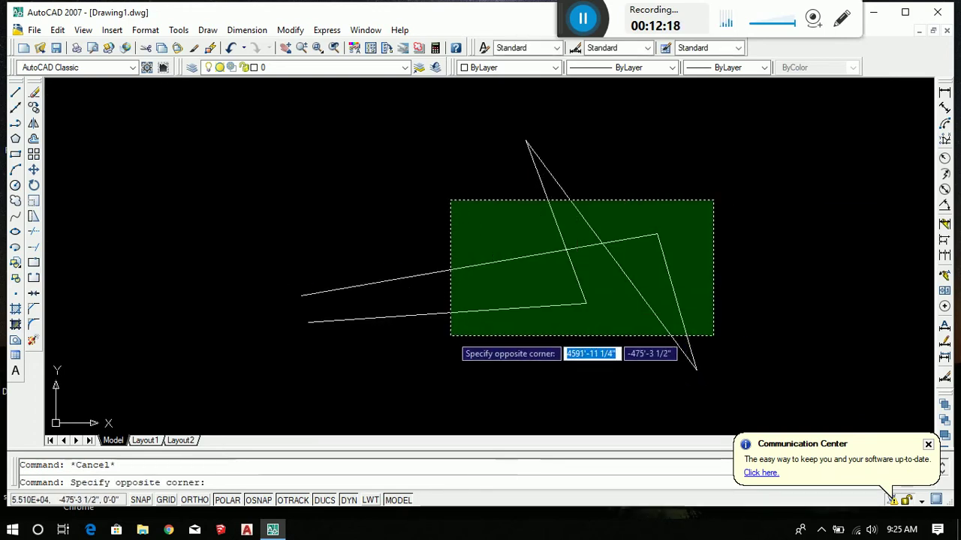
pyautogui.click(451, 334)
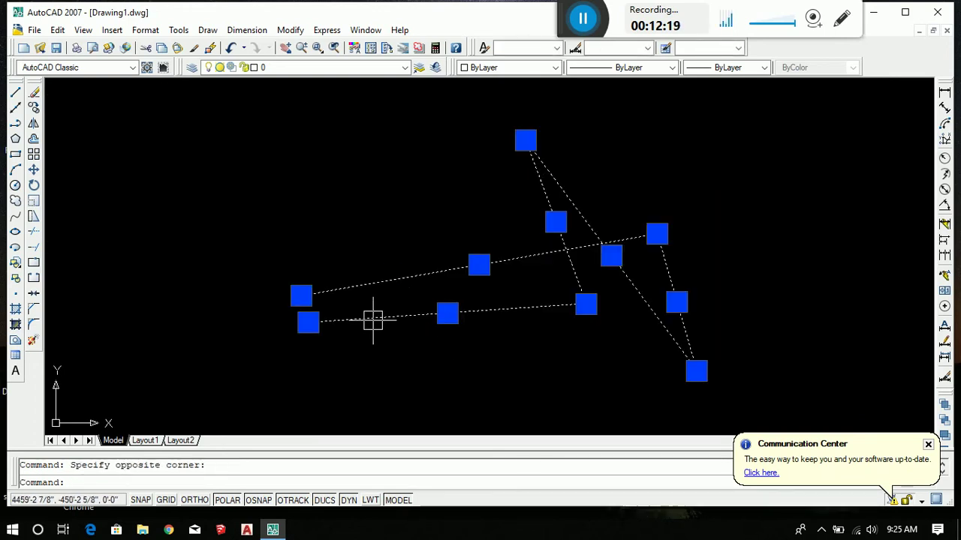
pyautogui.click(34, 187)
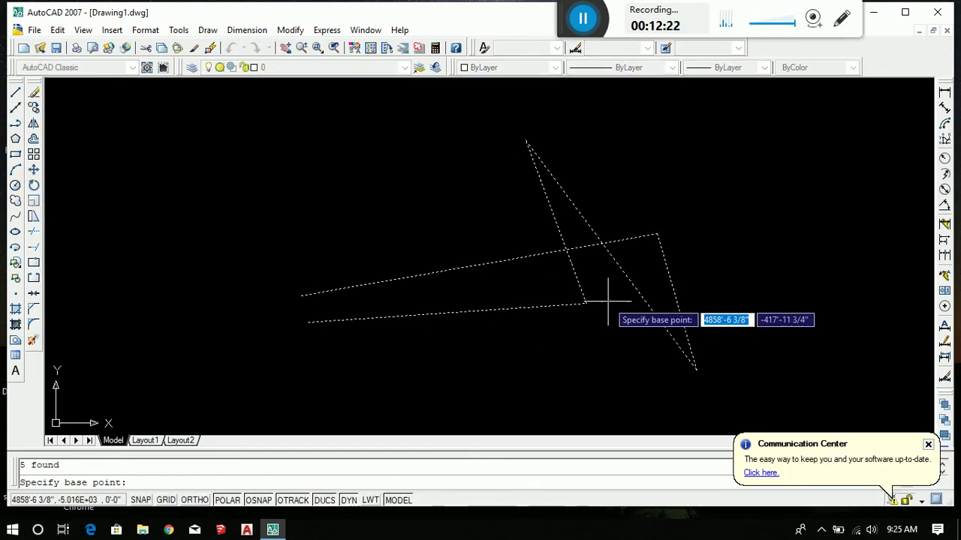
pyautogui.click(586, 304)
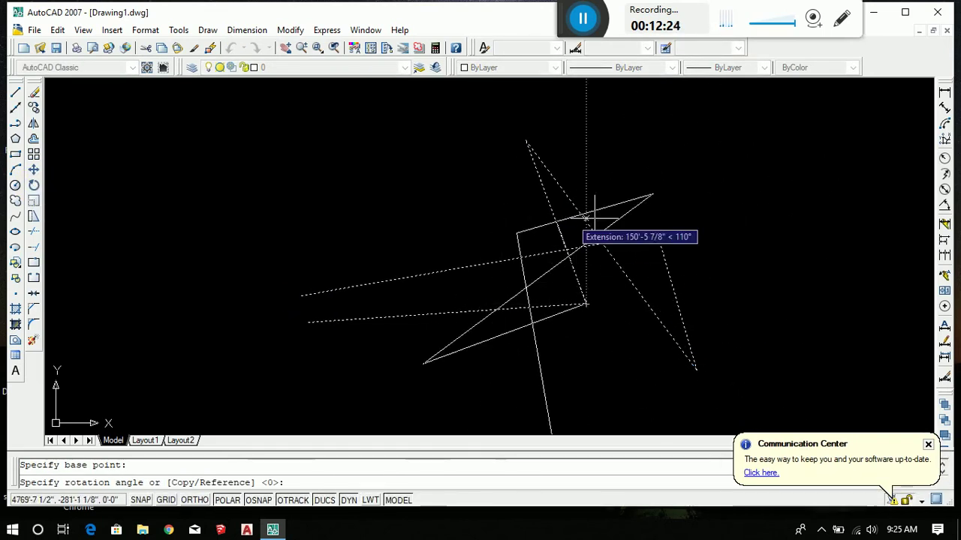
pyautogui.click(522, 333)
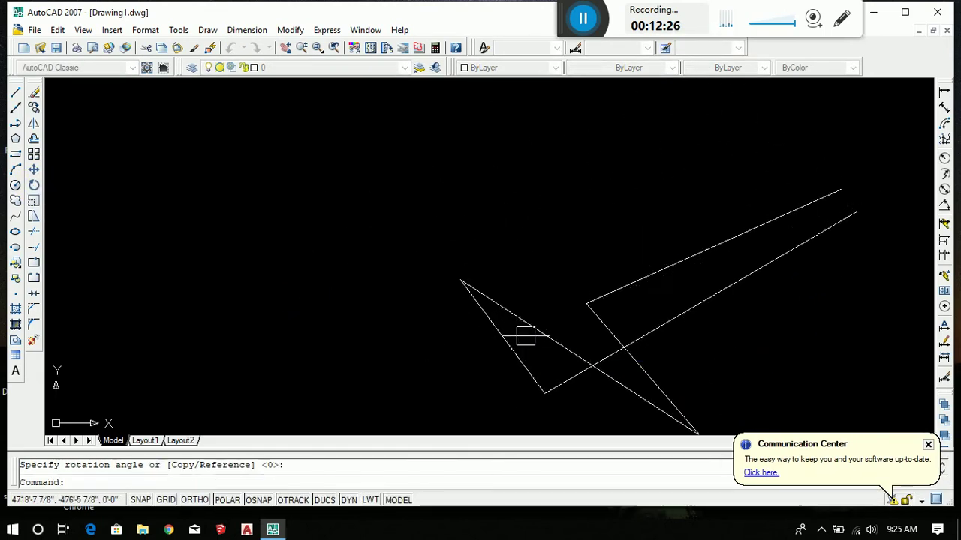
# Step: Copy the zigzag shape to a new position on its right
pyautogui.scroll(-4, 428, 198)
pyautogui.scroll(-2, 557, 251)
pyautogui.scroll(3, 439, 193)
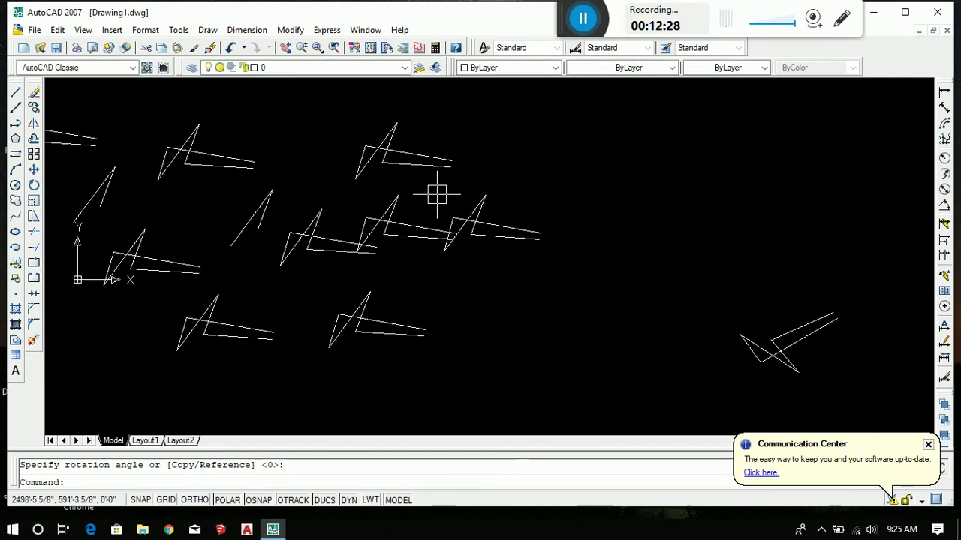
pyautogui.scroll(1, 440, 192)
pyautogui.click(566, 193)
pyautogui.click(475, 265)
pyautogui.scroll(3, 475, 265)
pyautogui.click(514, 261)
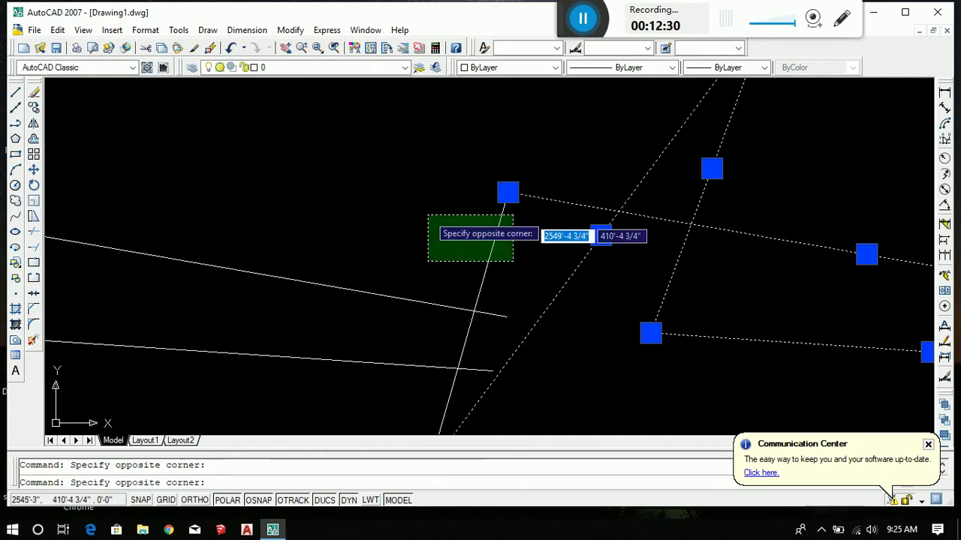
pyautogui.click(427, 208)
pyautogui.click(31, 106)
pyautogui.scroll(-2, 428, 258)
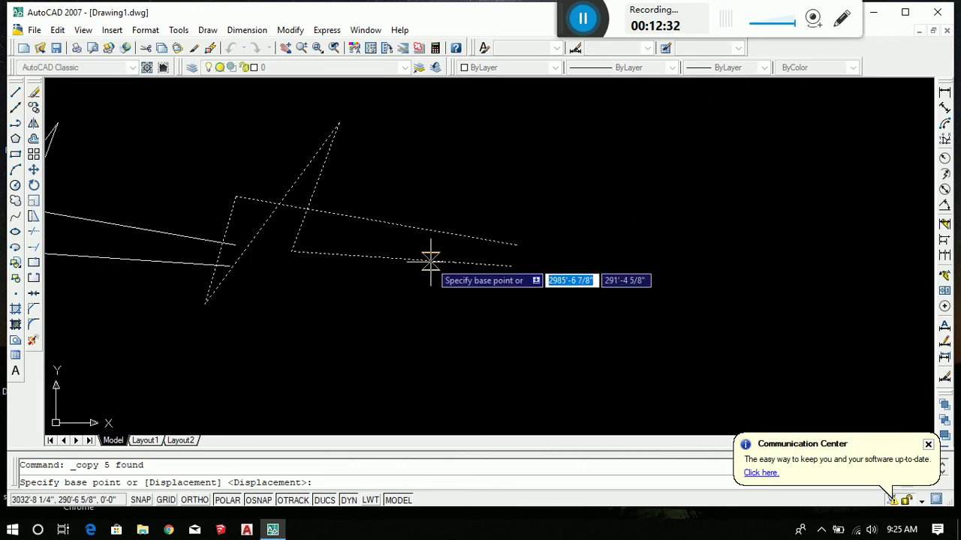
pyautogui.click(267, 211)
pyautogui.scroll(-2, 370, 236)
pyautogui.click(481, 198)
pyautogui.scroll(2, 450, 268)
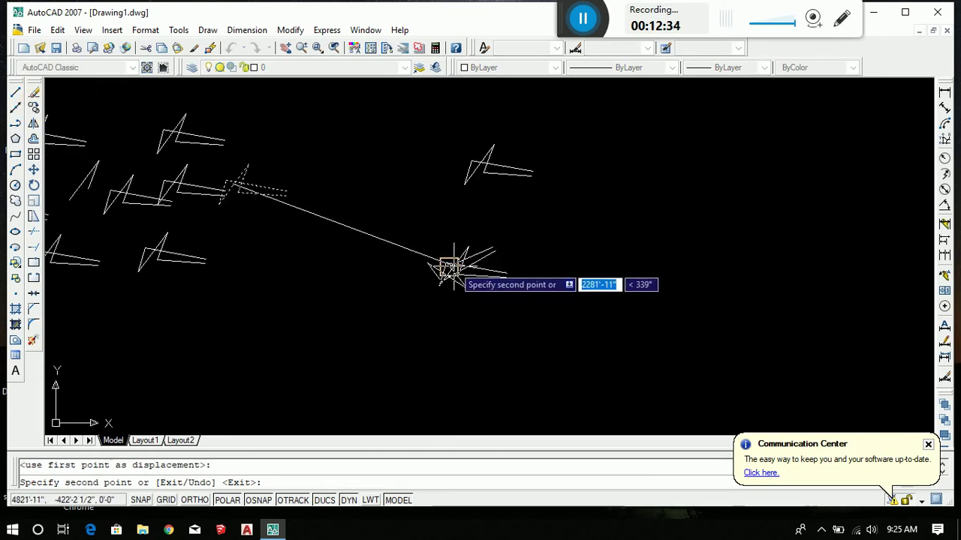
pyautogui.scroll(1, 440, 278)
pyautogui.scroll(1, 442, 270)
pyautogui.press('Escape')
# Step: Rotate the upper shape about a pivot point on it
pyautogui.scroll(1, 517, 114)
pyautogui.click(557, 88)
pyautogui.click(243, 220)
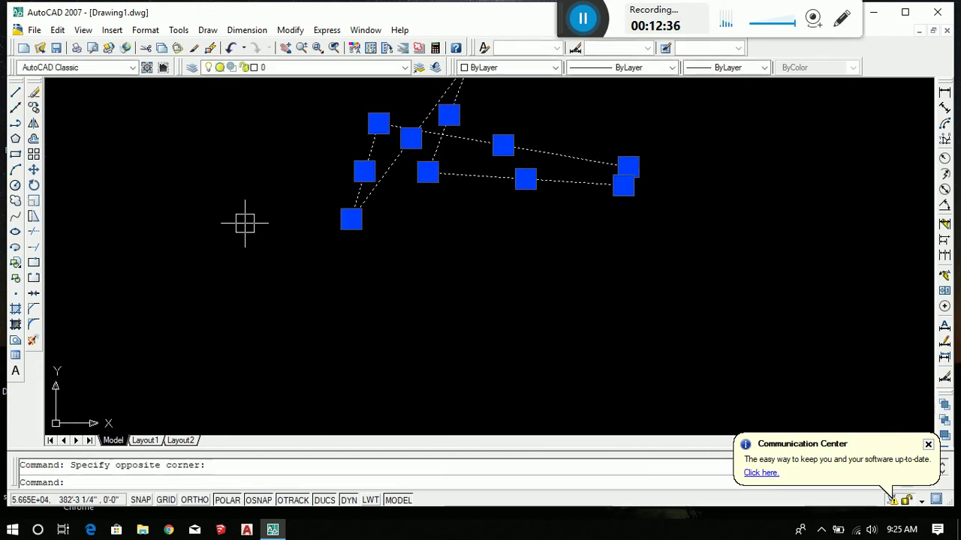
pyautogui.click(34, 188)
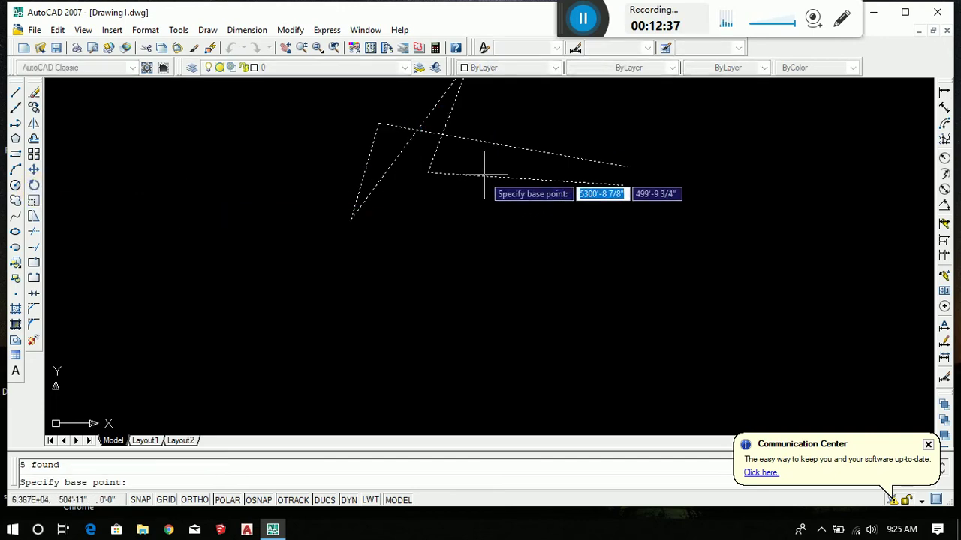
pyautogui.click(428, 173)
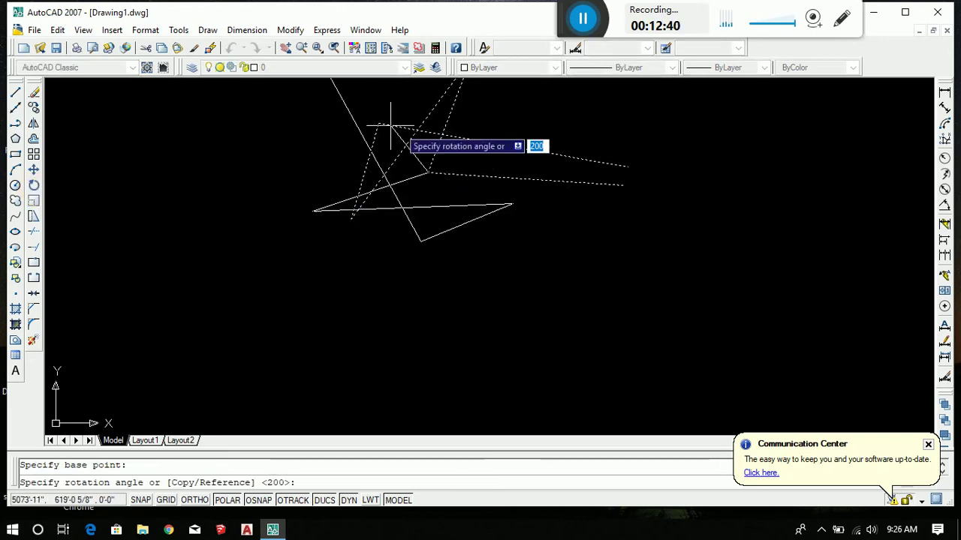
pyautogui.click(354, 122)
# Step: Rotate another shape to a new angle using the R command
pyautogui.scroll(-4, 557, 223)
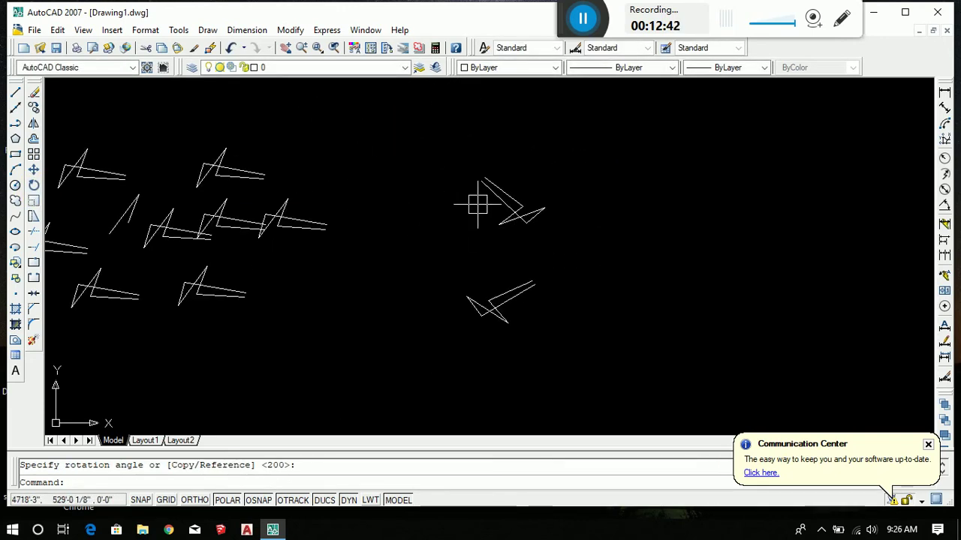
pyautogui.scroll(4, 478, 203)
pyautogui.scroll(-3, 484, 182)
pyautogui.scroll(4, 508, 214)
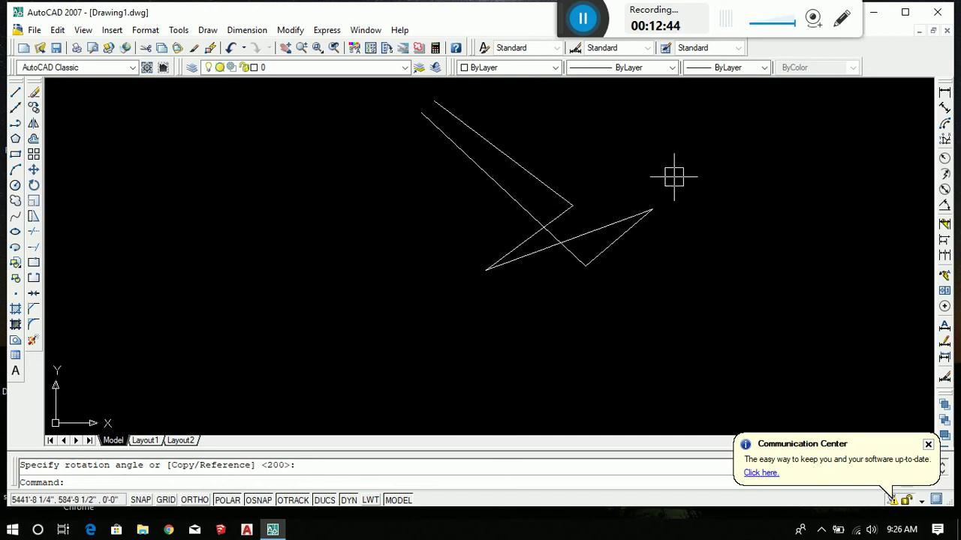
pyautogui.moveTo(669, 175); pyautogui.dragTo(390, 306)
pyautogui.write('ro')
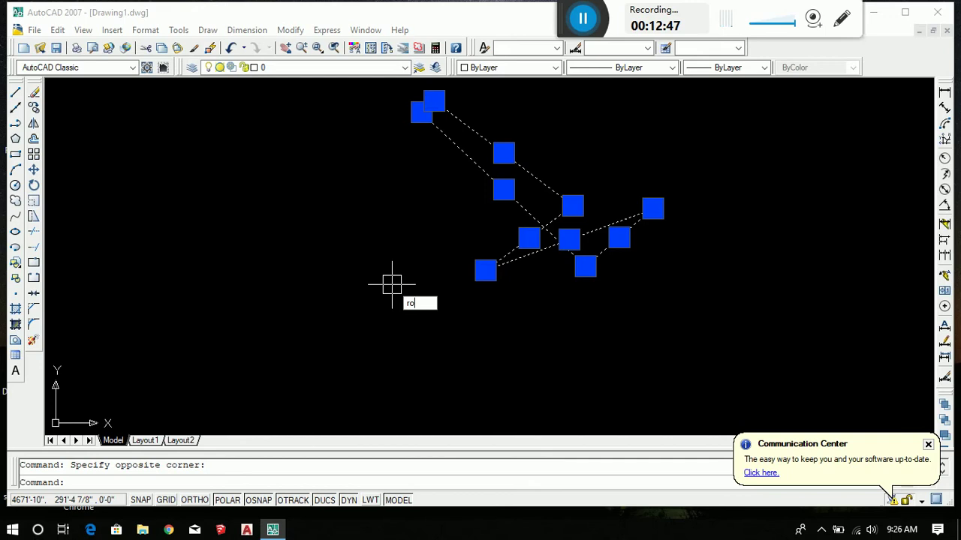
pyautogui.press('Return')
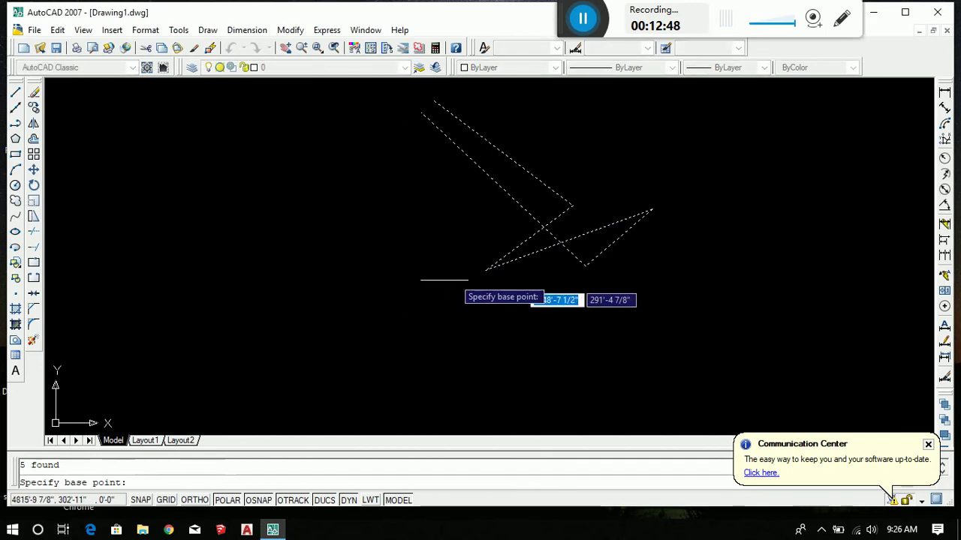
pyautogui.click(585, 233)
pyautogui.click(375, 175)
# Step: Reposition the five-line shape with the M command, then cancel
pyautogui.moveTo(755, 181); pyautogui.dragTo(472, 317)
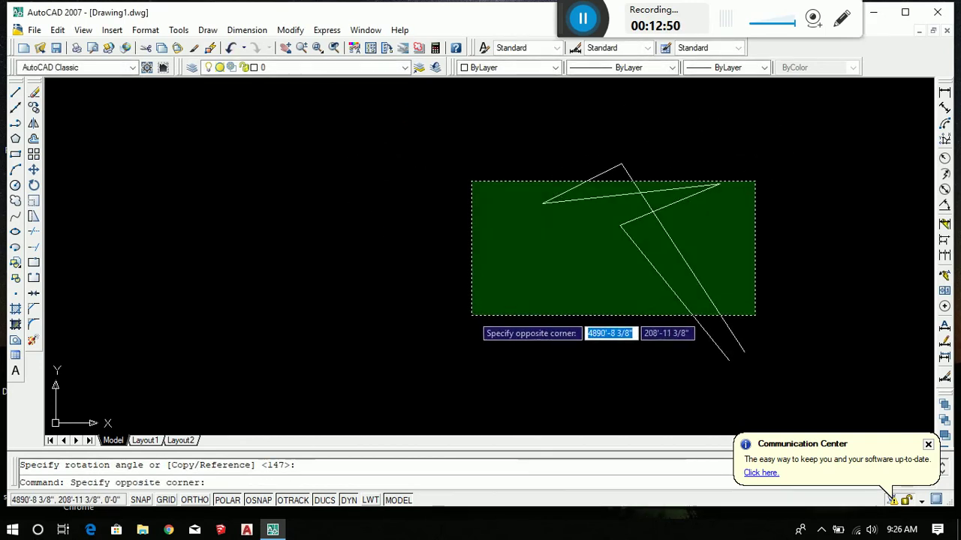
pyautogui.write('m')
pyautogui.press('Return')
pyautogui.click(572, 261)
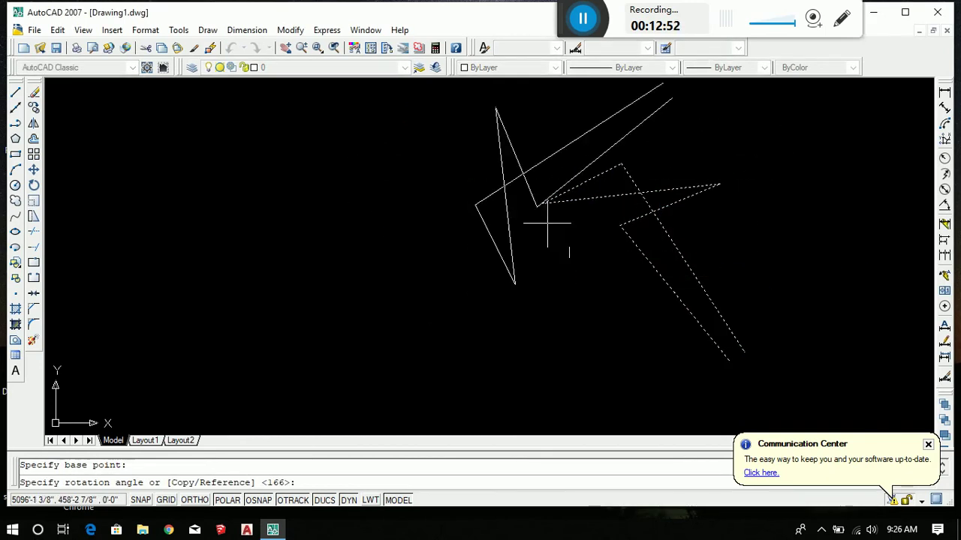
pyautogui.click(496, 278)
pyautogui.scroll(-3, 624, 259)
pyautogui.scroll(2, 625, 259)
pyautogui.press('Escape')
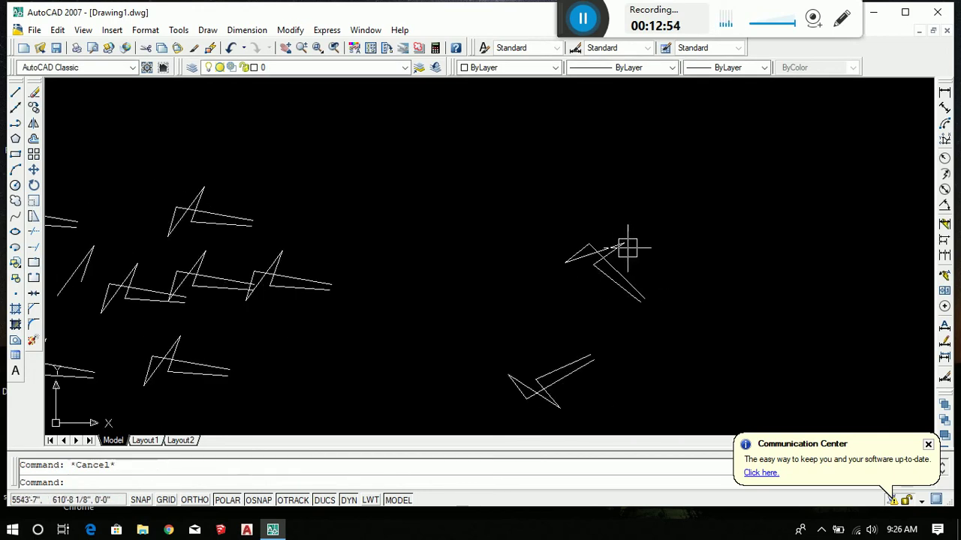
pyautogui.scroll(-2, 339, 266)
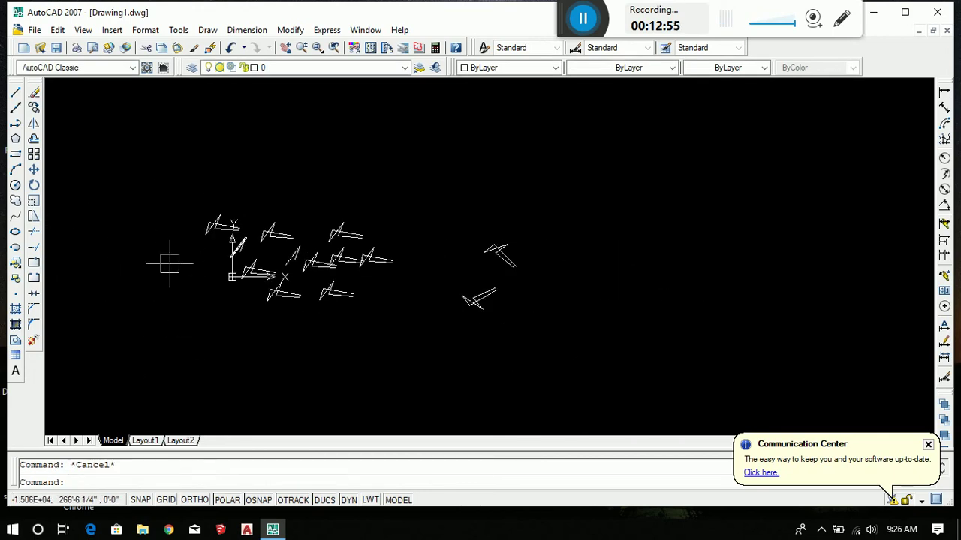
# Step: Scale the upper shape by 0.5 about a picked base point
pyautogui.click(33, 203)
pyautogui.press('Escape')
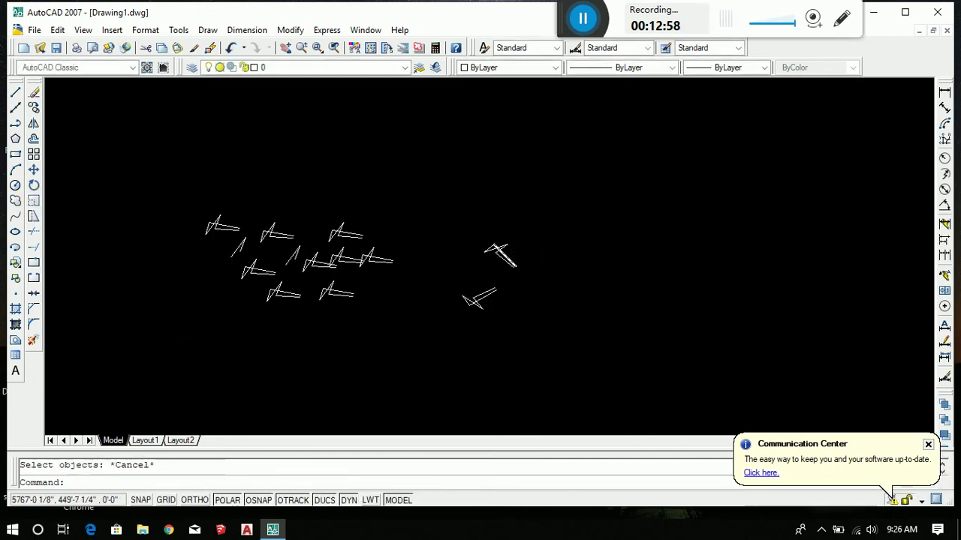
pyautogui.scroll(5, 521, 257)
pyautogui.click(533, 189)
pyautogui.click(315, 308)
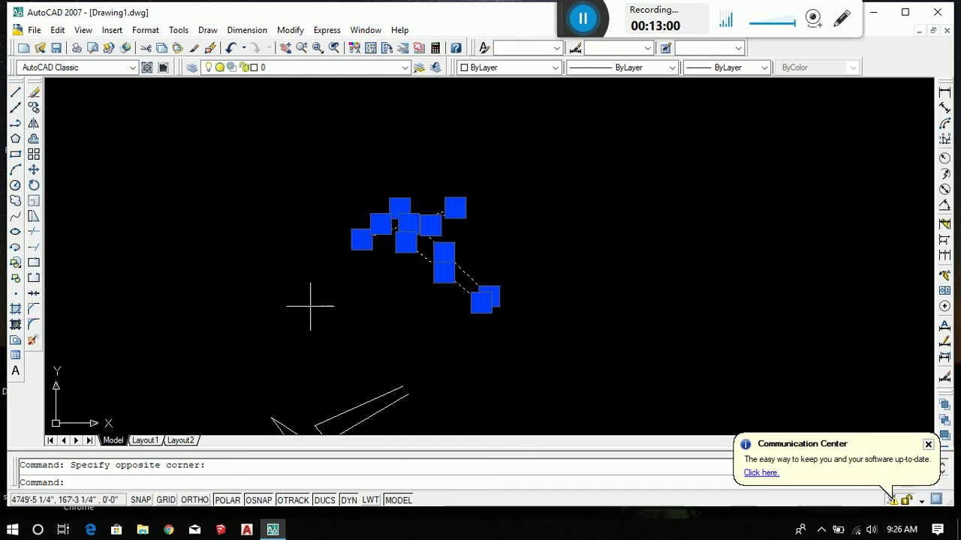
pyautogui.click(33, 202)
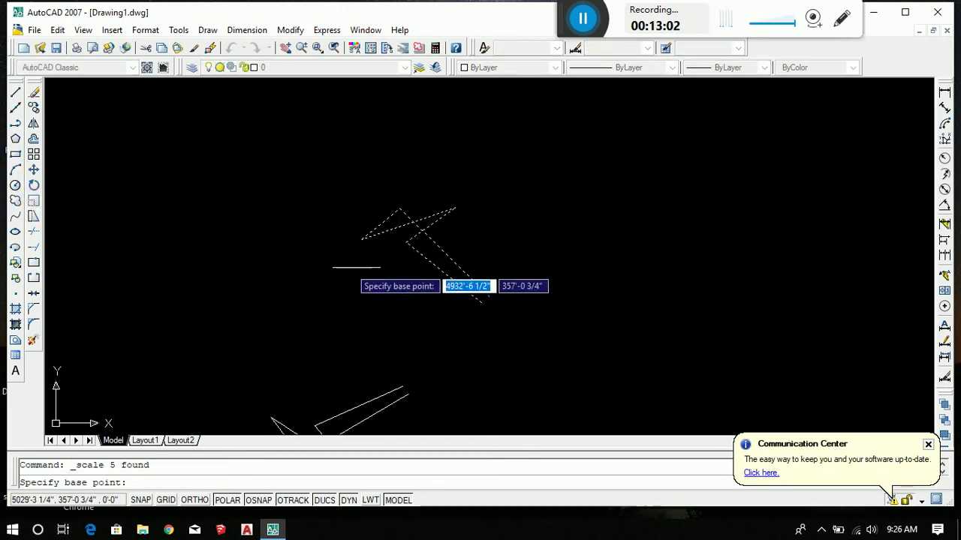
pyautogui.click(405, 217)
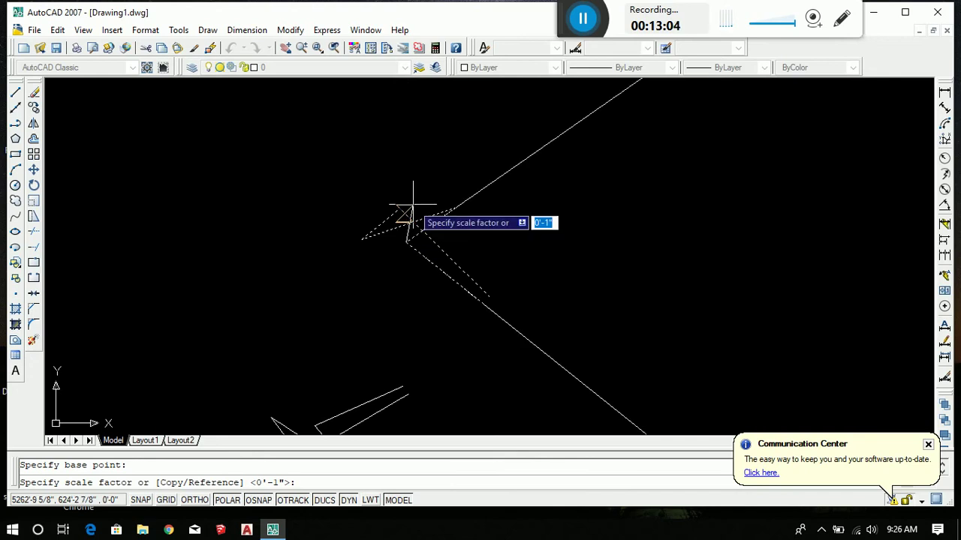
pyautogui.click(412, 204)
pyautogui.write('.5')
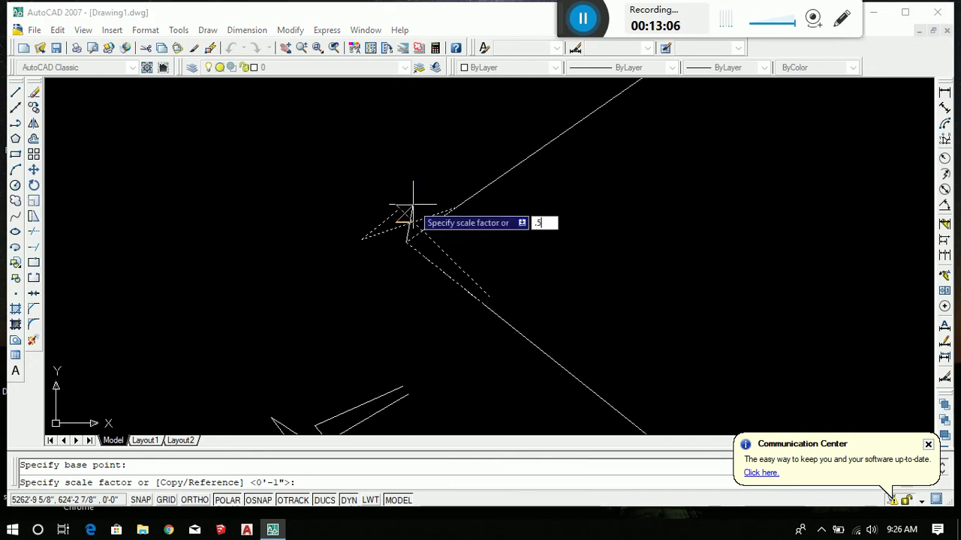
pyautogui.press('Return')
# Step: Scale the reduced shape again by a factor of 1.5
pyautogui.click(484, 194)
pyautogui.click(359, 279)
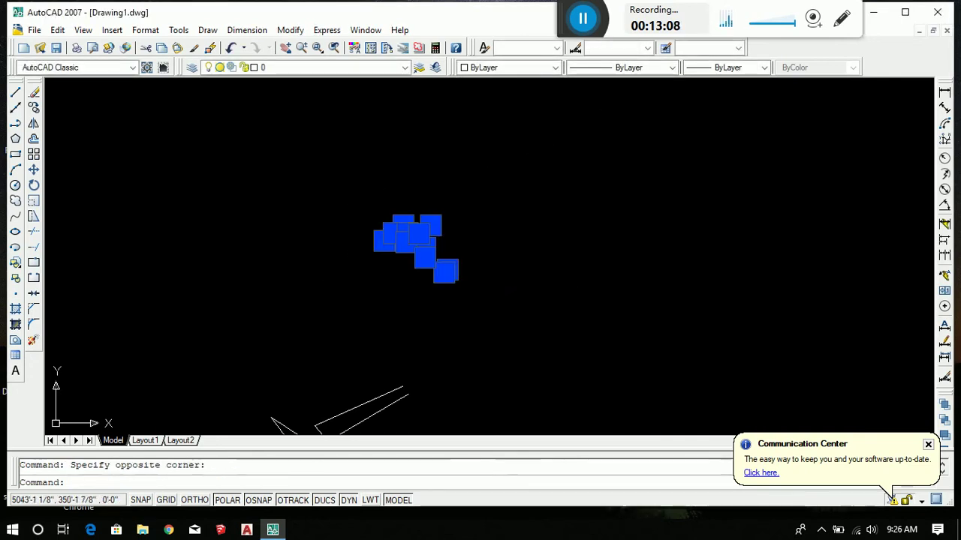
pyautogui.press('Return')
pyautogui.click(403, 225)
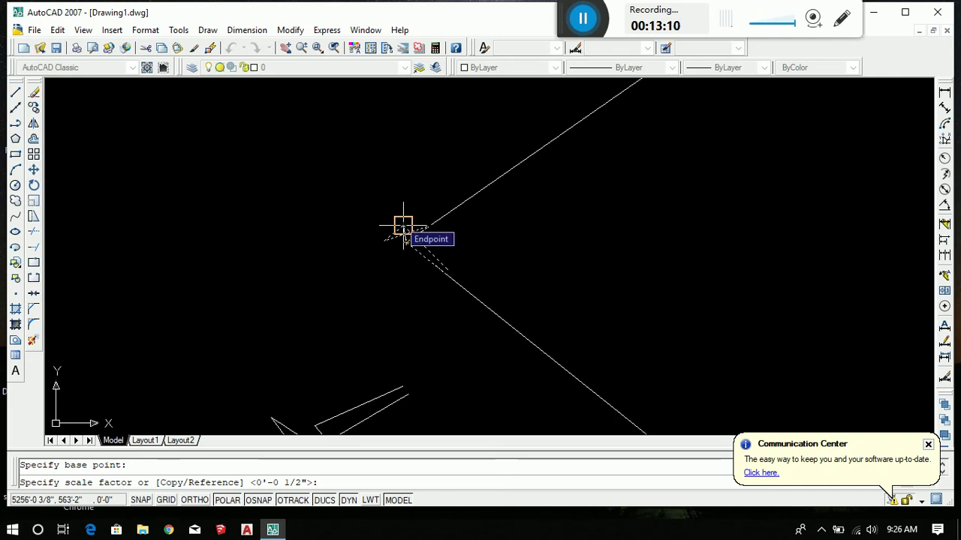
pyautogui.write('1.')
pyautogui.press('Return')
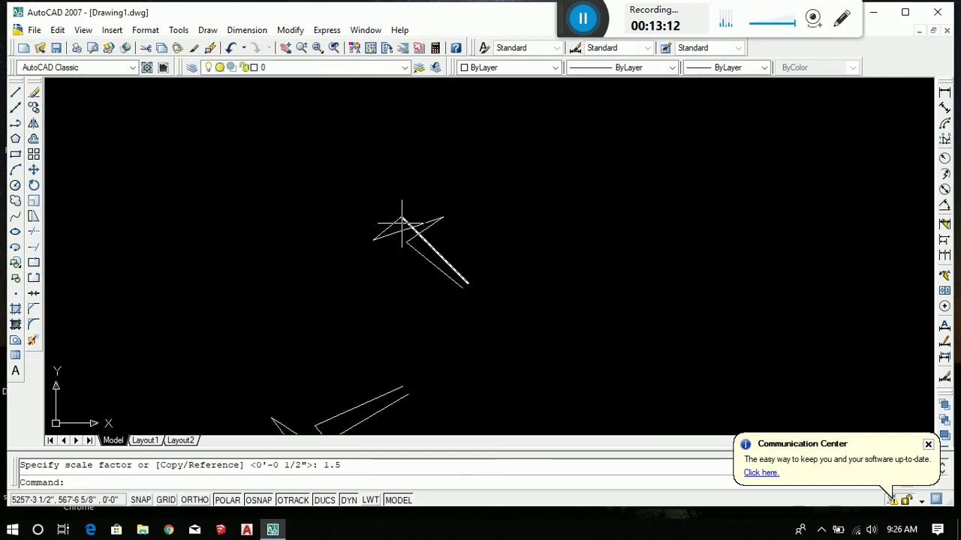
pyautogui.scroll(-4, 466, 217)
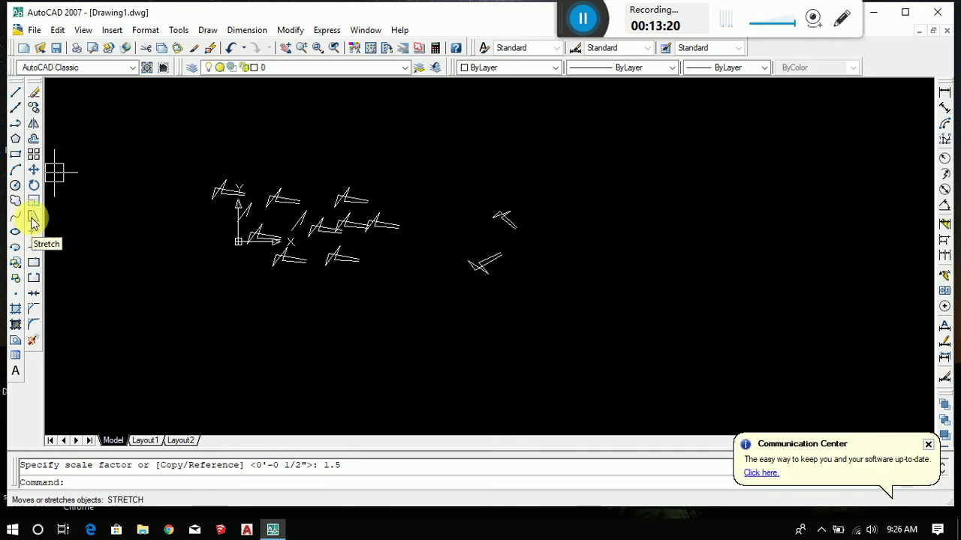
# Step: Stretch the upper zigzag shape, pulling its crossing-selected lines upward to a higher point
pyautogui.click(33, 222)
pyautogui.scroll(5, 496, 226)
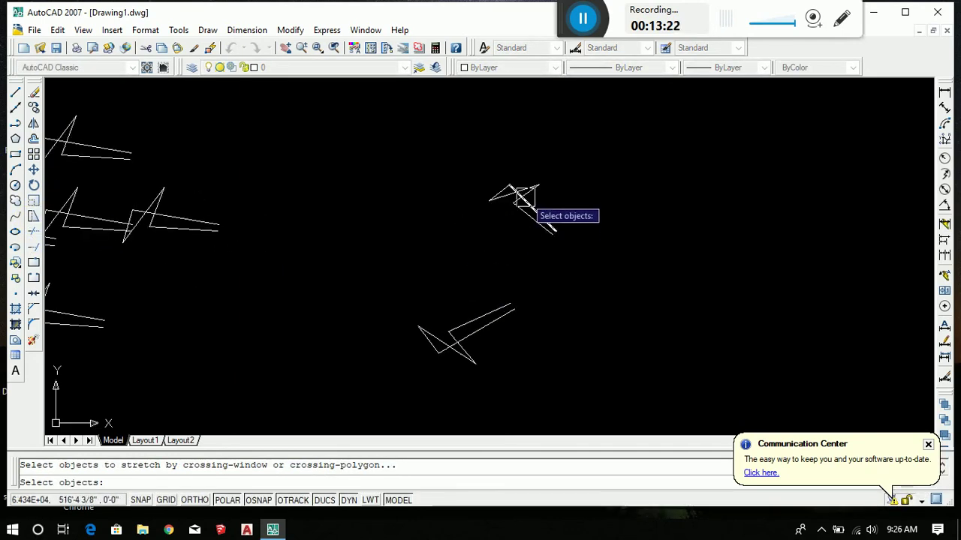
pyautogui.press('Escape')
pyautogui.click(569, 158)
pyautogui.click(439, 263)
pyautogui.click(33, 210)
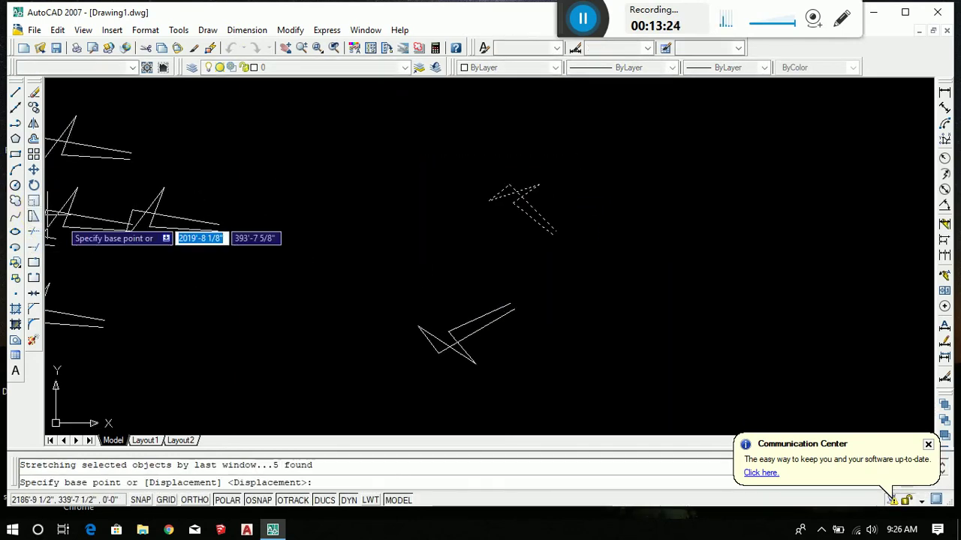
pyautogui.click(539, 231)
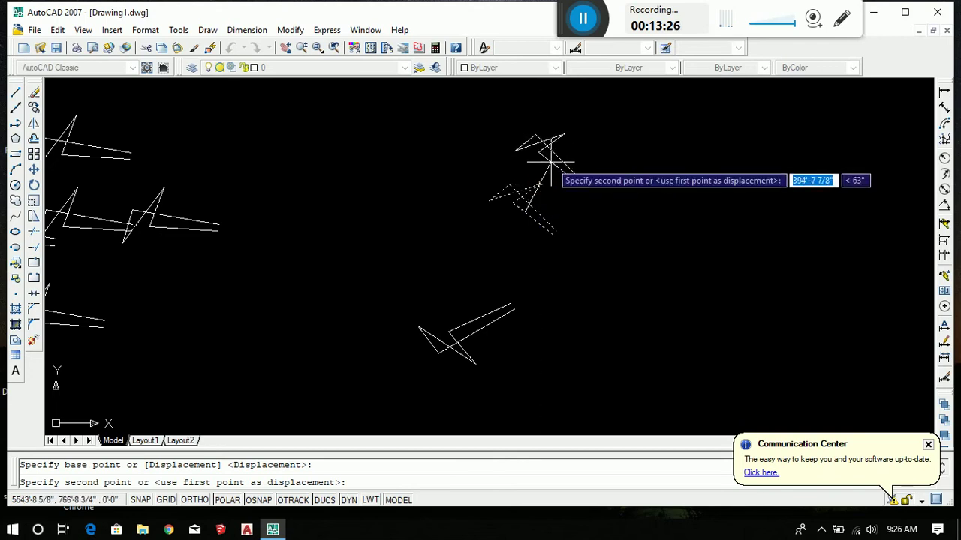
pyautogui.click(642, 159)
# Step: Zoom in on the stretched shape after a cancelled Trim attempt
pyautogui.scroll(4, 639, 141)
pyautogui.scroll(2, 633, 142)
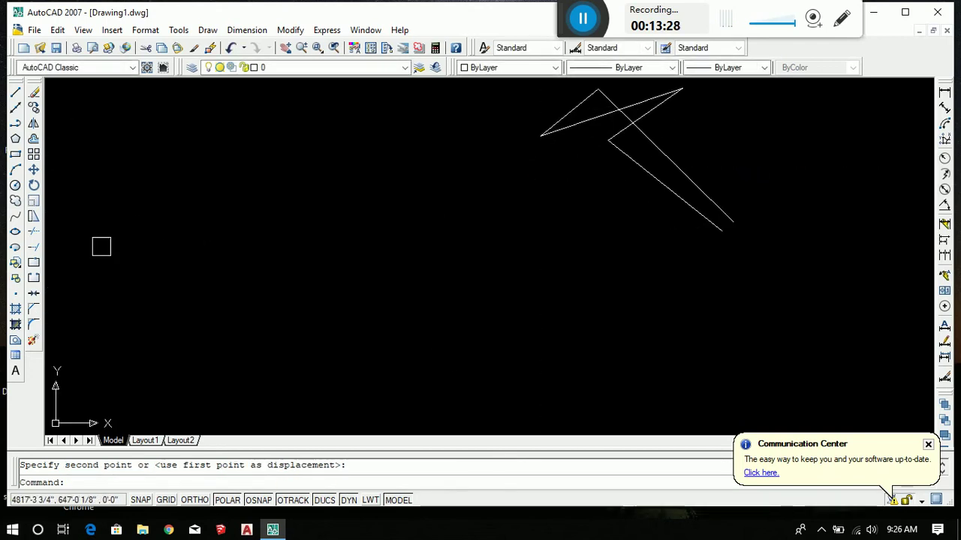
pyautogui.click(33, 237)
pyautogui.press('Escape')
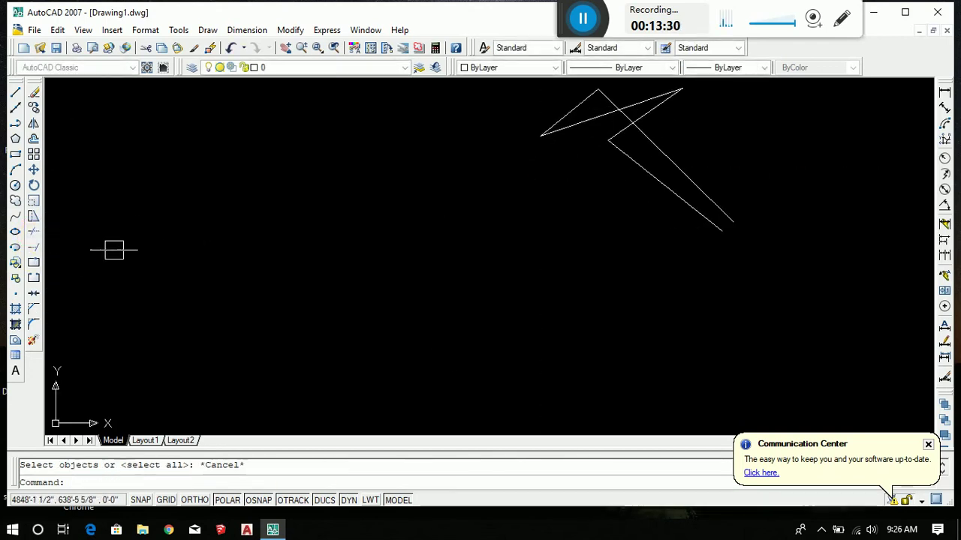
pyautogui.scroll(-2, 300, 285)
pyautogui.scroll(3, 516, 165)
pyautogui.scroll(2, 516, 165)
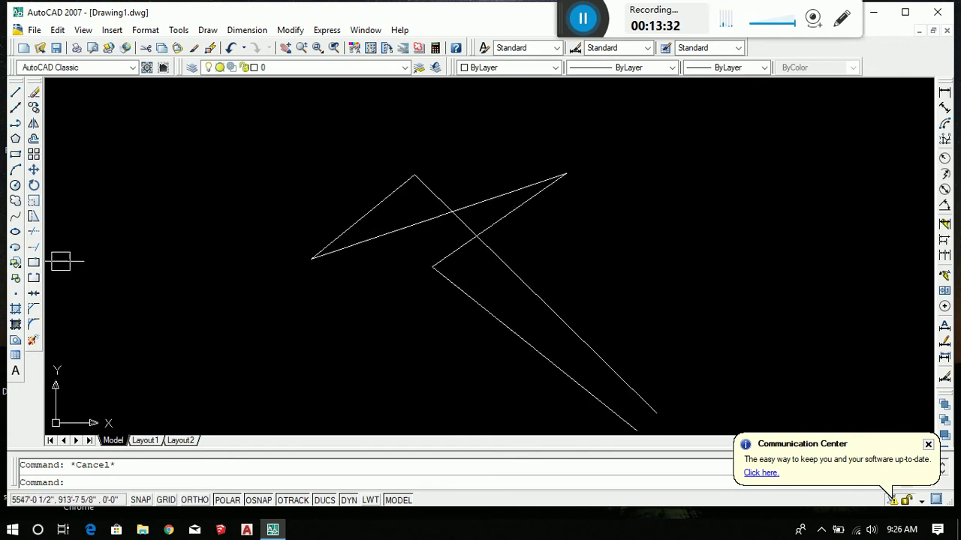
# Step: Run Trim with all objects as cutting edges and zoom in on the intersecting lines
pyautogui.click(33, 231)
pyautogui.press('Return')
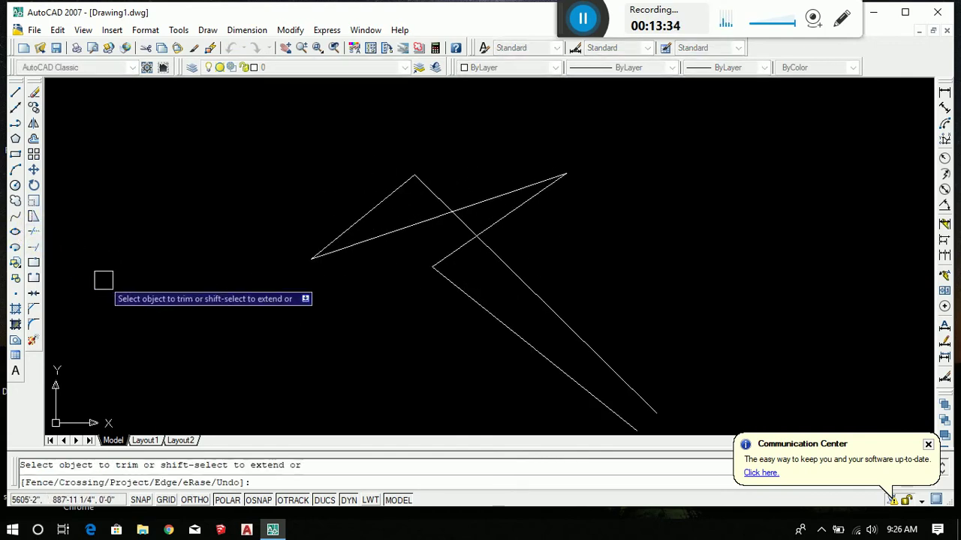
pyautogui.click(33, 231)
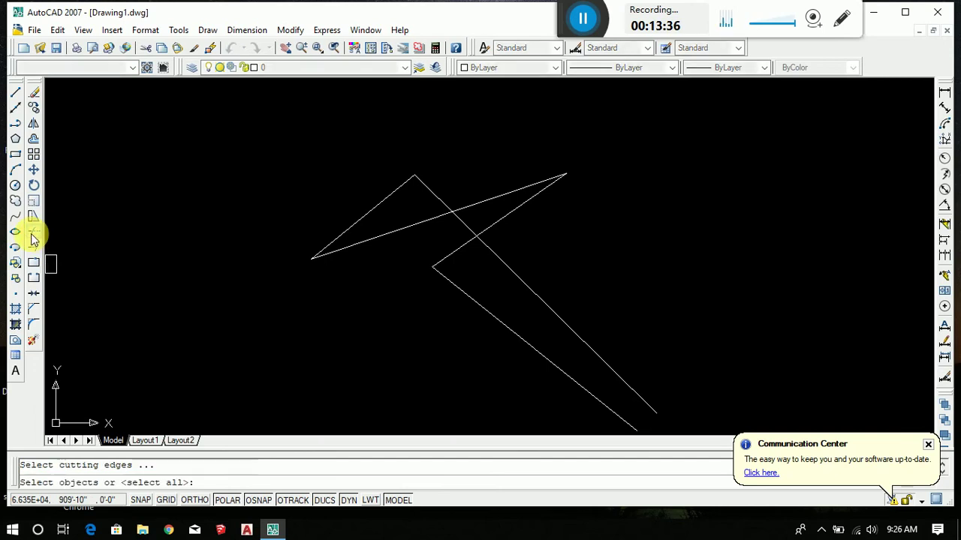
pyautogui.press('Return')
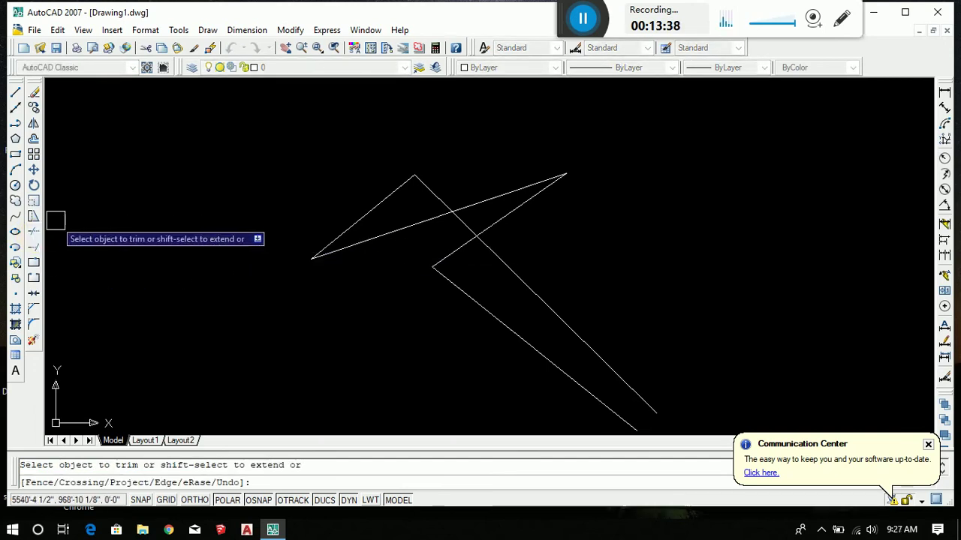
pyautogui.press('Escape')
pyautogui.click(33, 233)
pyautogui.press('Return')
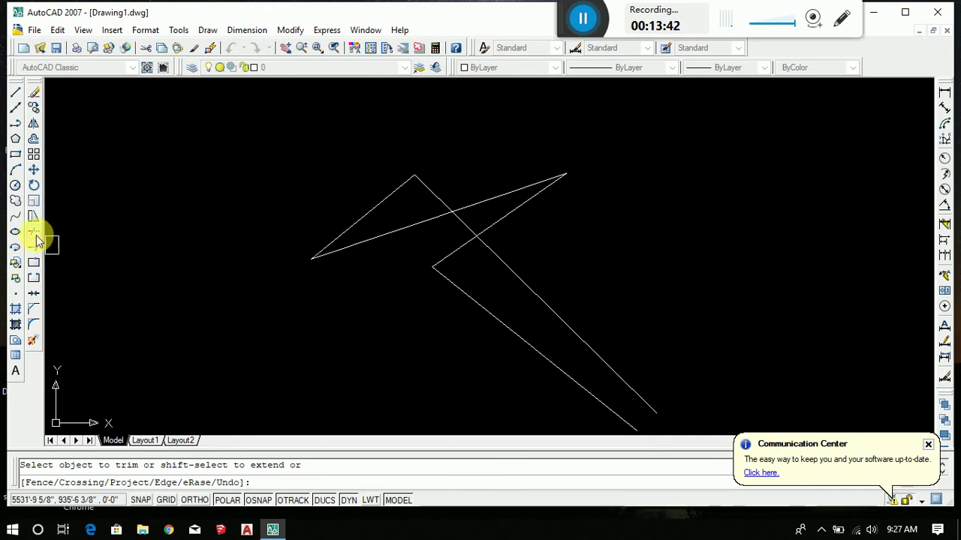
pyautogui.scroll(5, 493, 178)
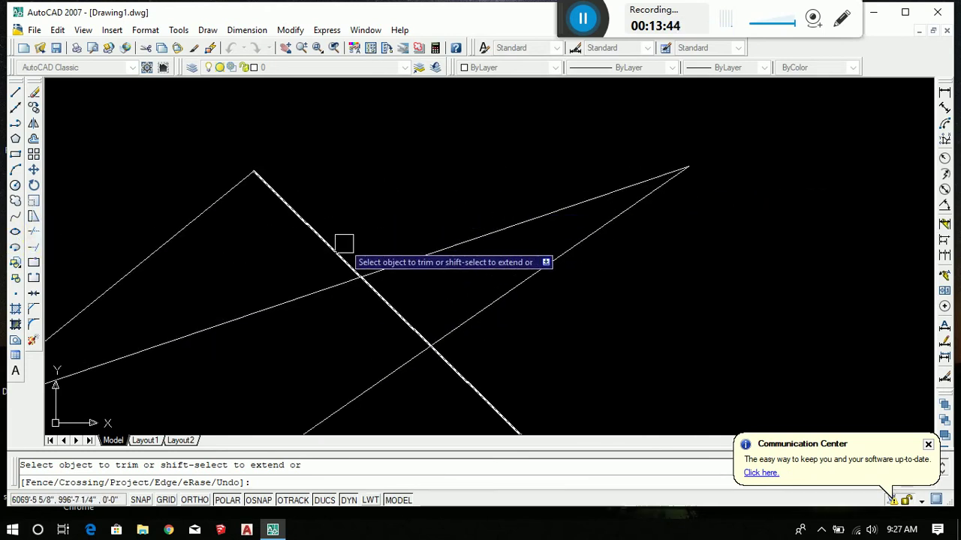
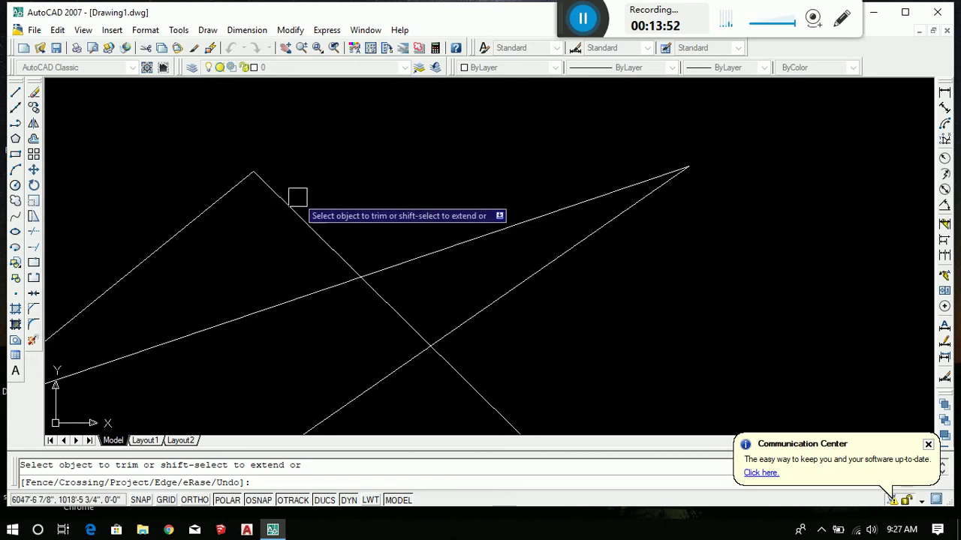
# Step: Trim away the apex-to-intersection segments of the crossing lines
pyautogui.click(355, 186)
pyautogui.click(277, 217)
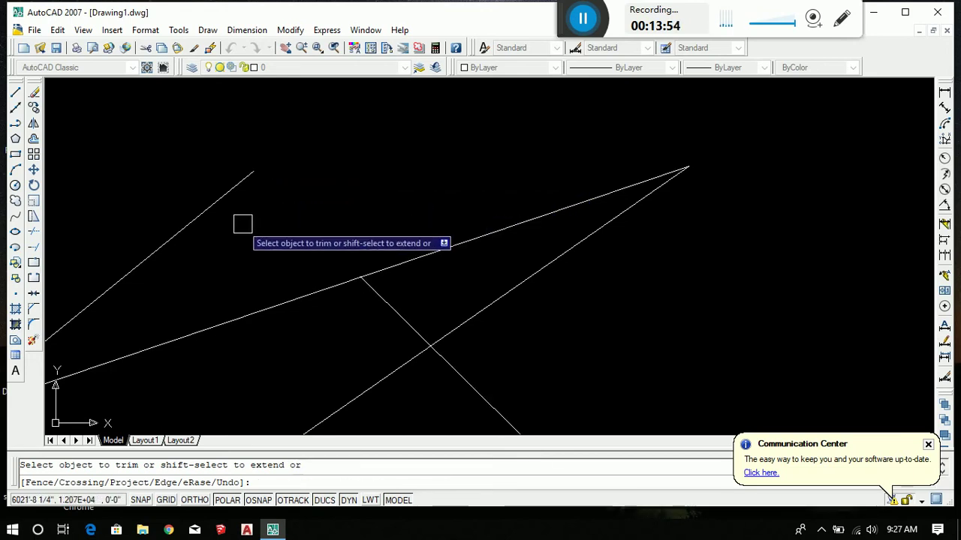
pyautogui.moveTo(243, 220)
pyautogui.keyDown('shift'); pyautogui.mouseDown(button='middle')
pyautogui.moveTo(274, 203)
pyautogui.moveTo(301, 212)
pyautogui.mouseUp(button='middle'); pyautogui.keyUp('shift')
pyautogui.press('Escape')
pyautogui.press('Escape')
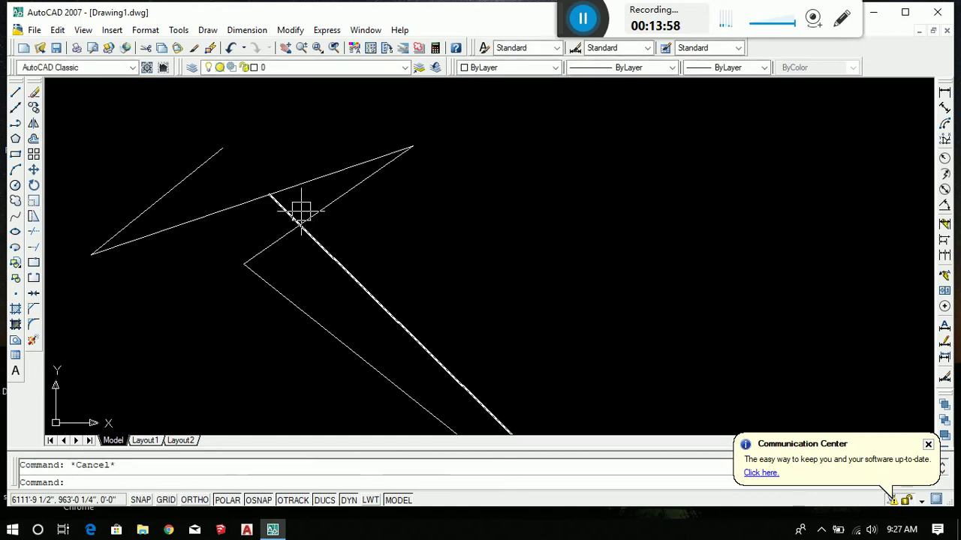
# Step: Trim the long diagonal line's overhanging parts past the intersections using TR
pyautogui.write('tr')
pyautogui.press('Return')
pyautogui.press('Return')
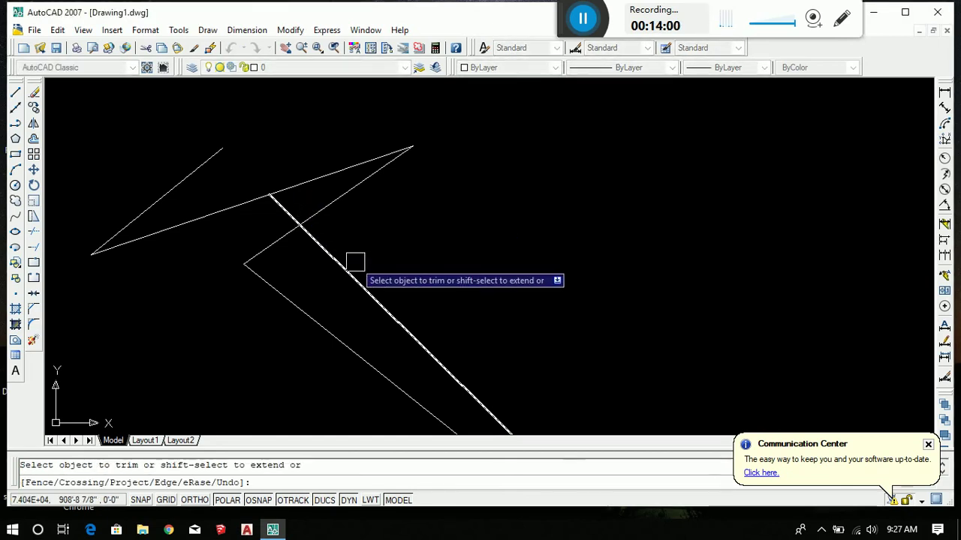
pyautogui.click(385, 231)
pyautogui.click(336, 274)
pyautogui.click(287, 190)
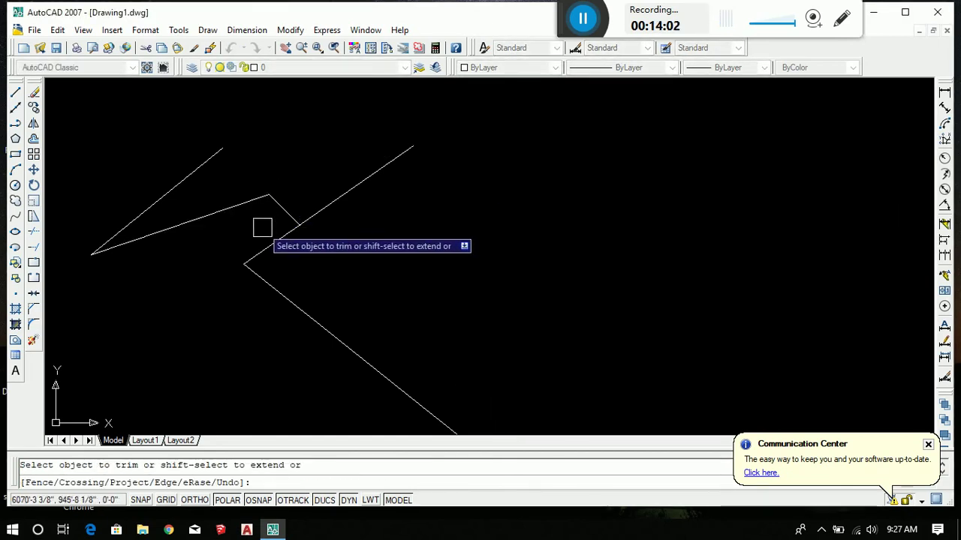
pyautogui.click(250, 194)
pyautogui.click(160, 236)
pyautogui.click(341, 196)
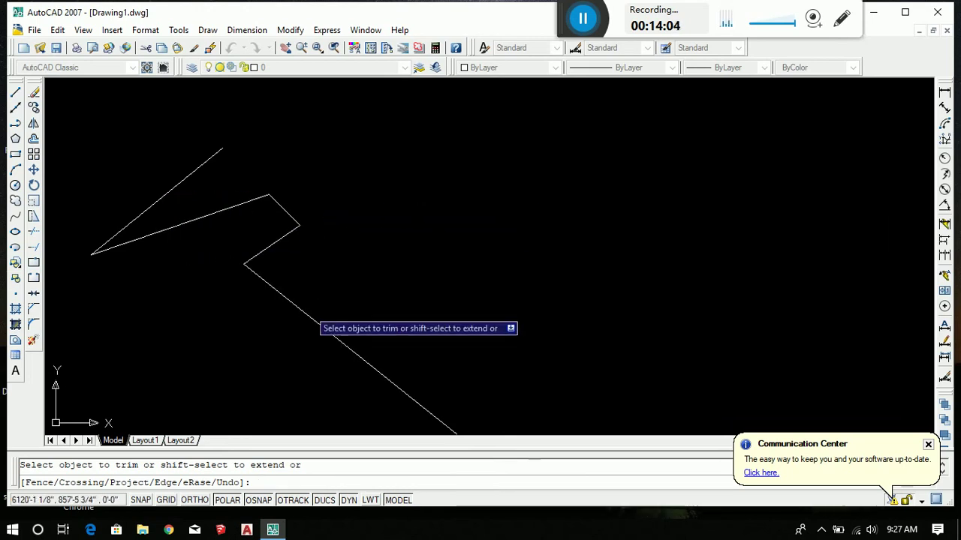
pyautogui.press('Escape')
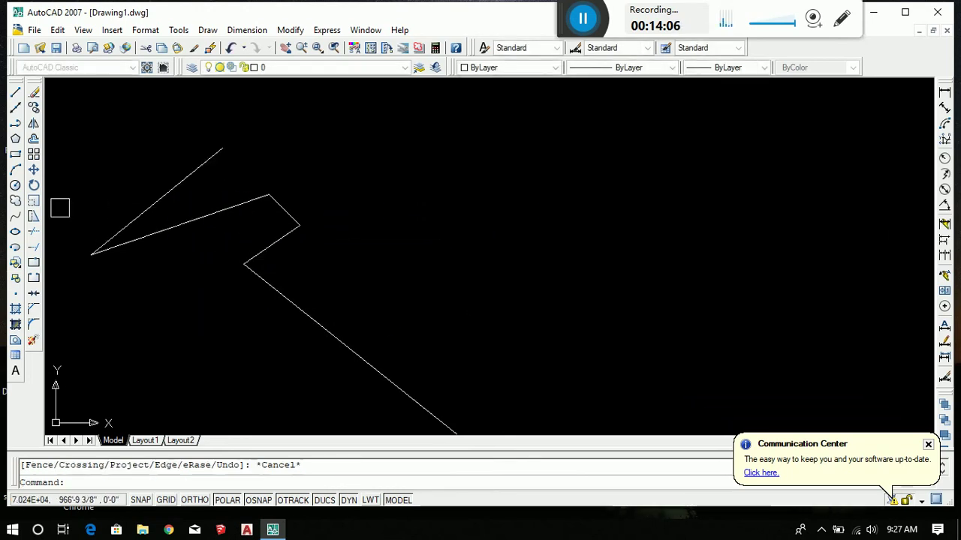
# Step: Stretch the slanted line's endpoint up and to the right
pyautogui.scroll(3, 277, 201)
pyautogui.scroll(1, 271, 199)
pyautogui.click(256, 184)
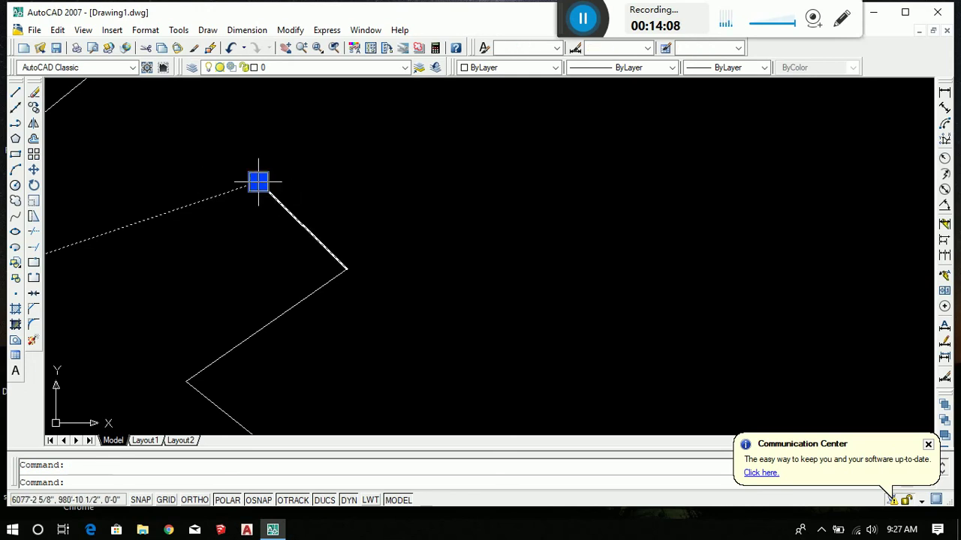
pyautogui.click(252, 178)
pyautogui.press('Escape')
pyautogui.click(257, 182)
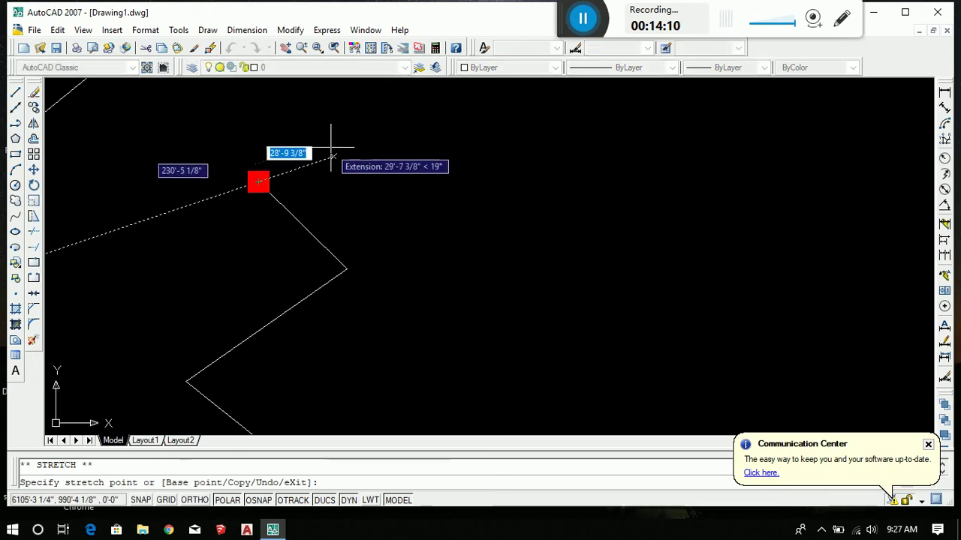
pyautogui.click(337, 148)
pyautogui.press('Escape')
# Step: Trim the leftover line piece so it ends neatly at the zigzag's corner
pyautogui.scroll(3, 239, 187)
pyautogui.scroll(3, 279, 157)
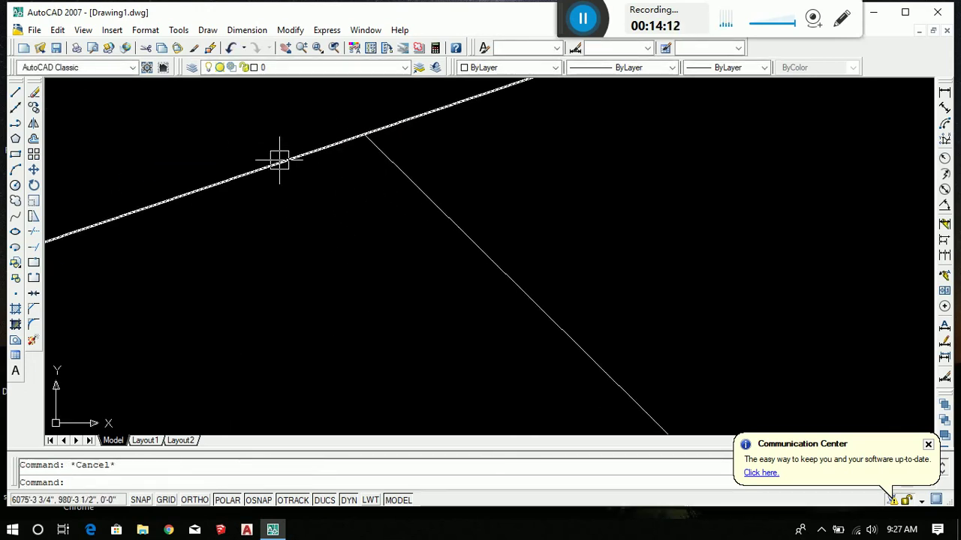
pyautogui.scroll(-3, 278, 208)
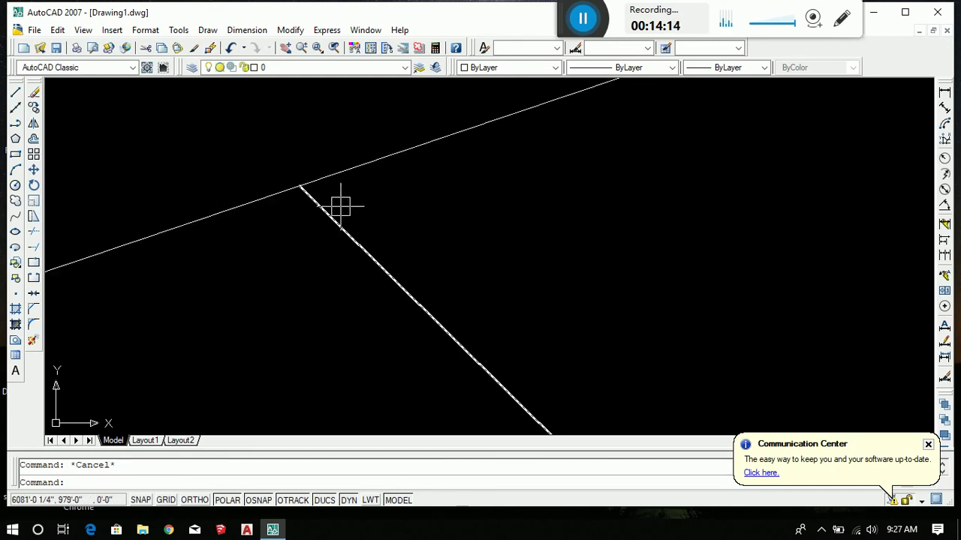
pyautogui.scroll(-2, 293, 239)
pyautogui.write('tr')
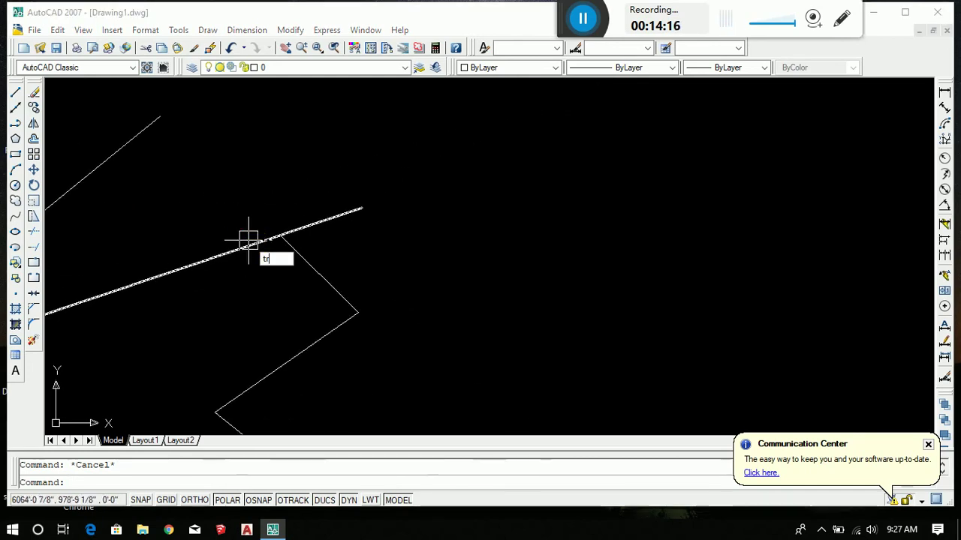
pyautogui.press('Return')
pyautogui.press('Return')
pyautogui.click(322, 222)
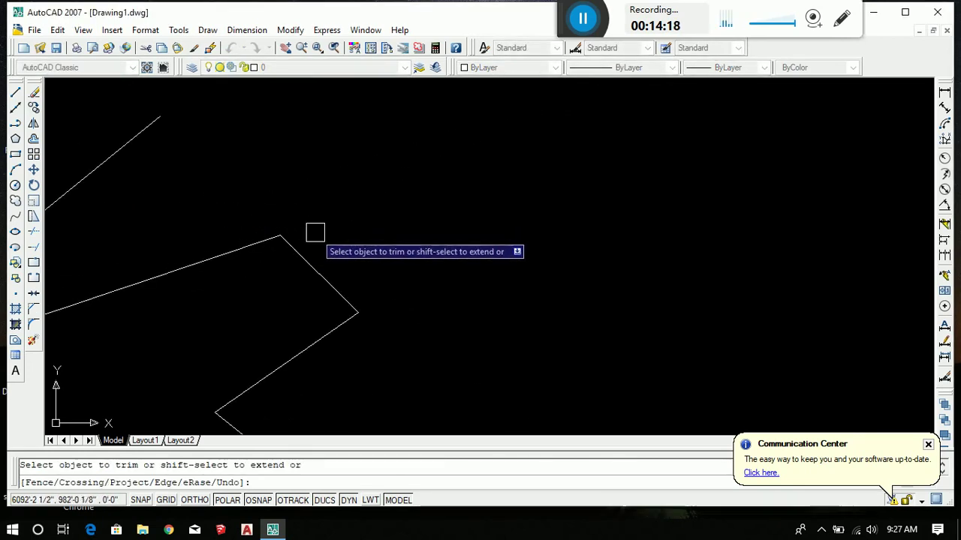
pyautogui.press('Escape')
pyautogui.scroll(-1, 278, 223)
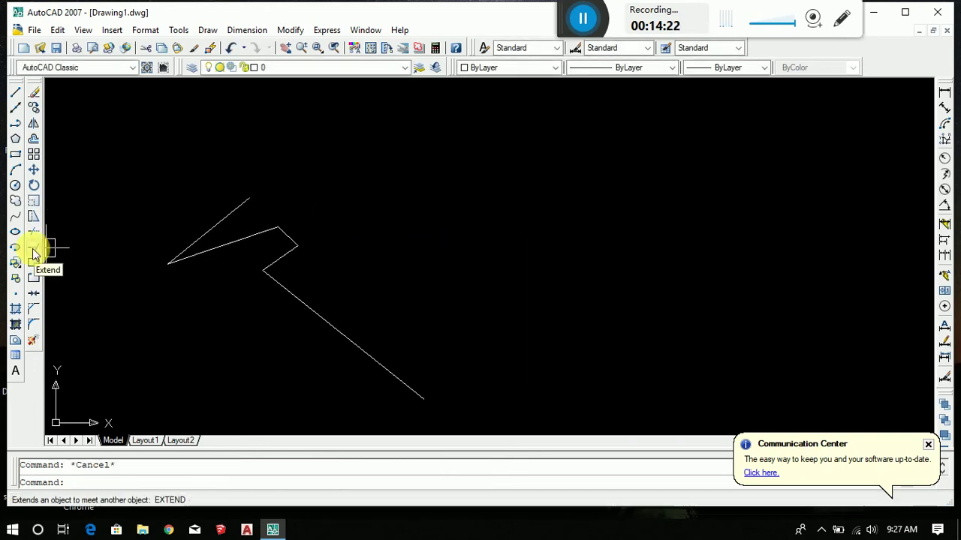
# Step: Extend the short edge from the top point down to the left slanted line, closing the triangular peak
pyautogui.click(33, 249)
pyautogui.scroll(2, 256, 225)
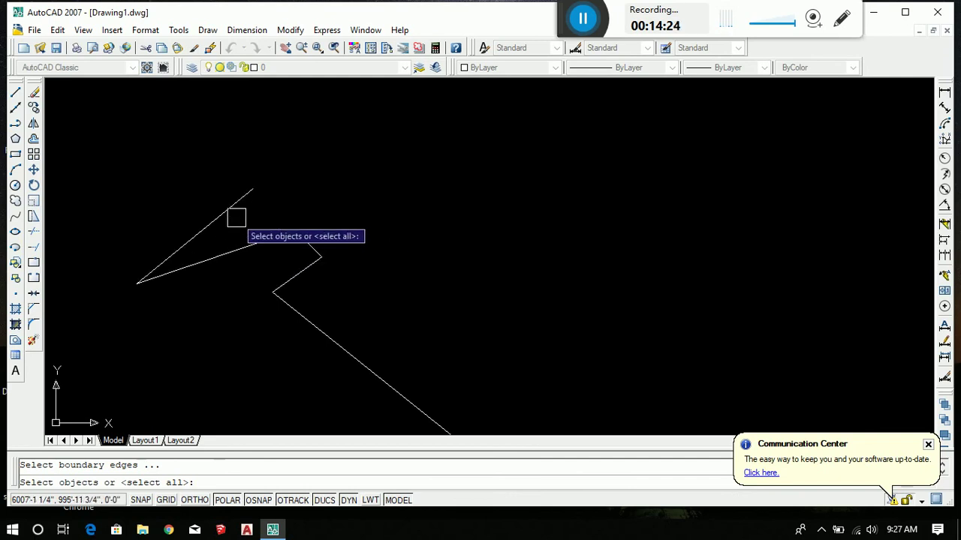
pyautogui.scroll(1, 236, 217)
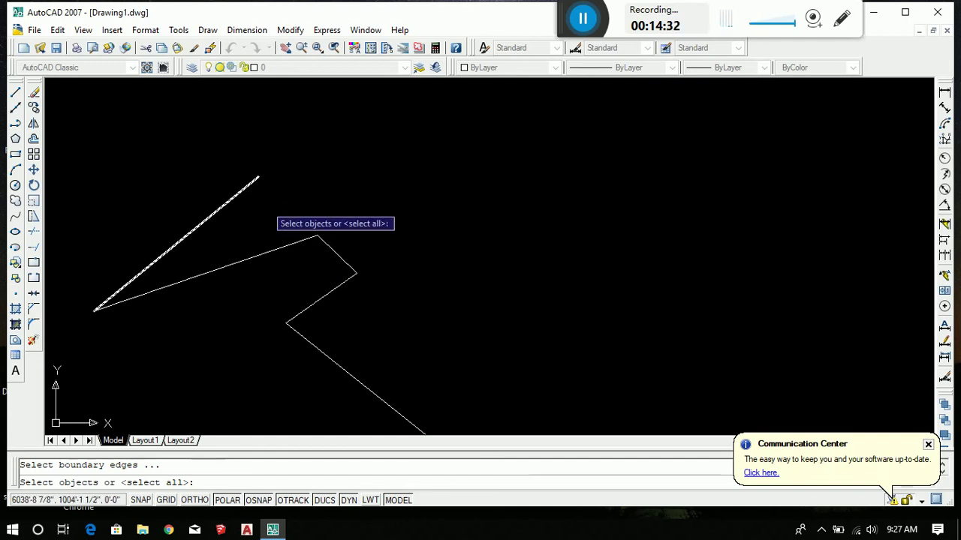
pyautogui.press('Escape')
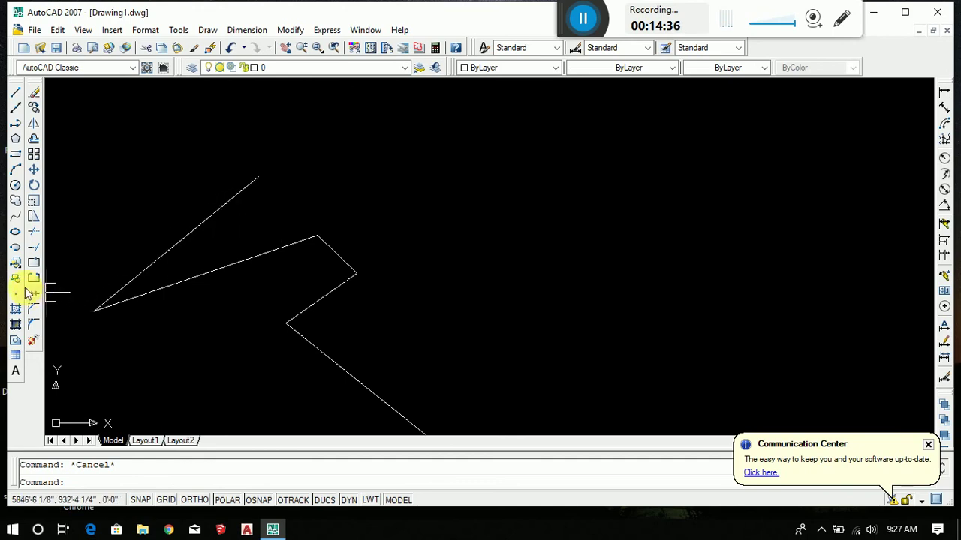
pyautogui.click(33, 249)
pyautogui.press('Return')
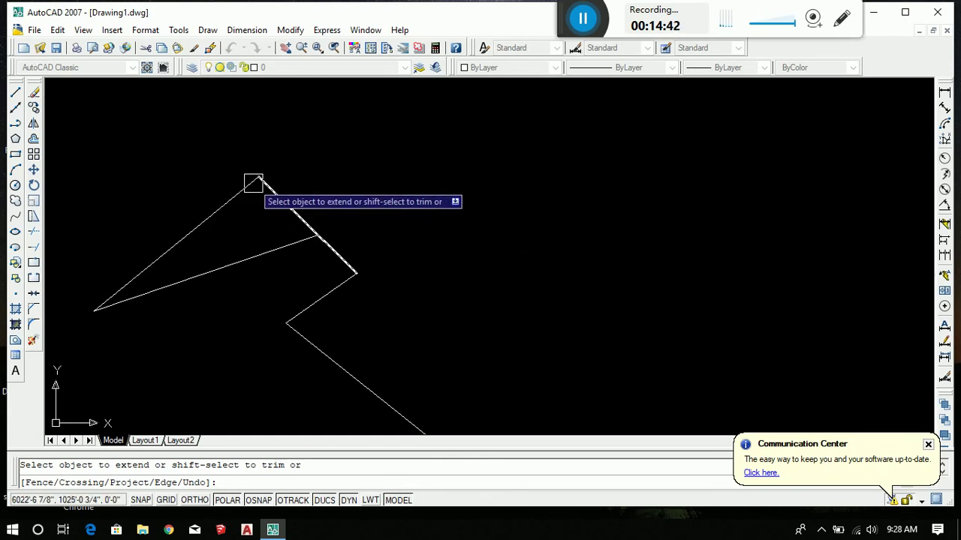
pyautogui.press('Escape')
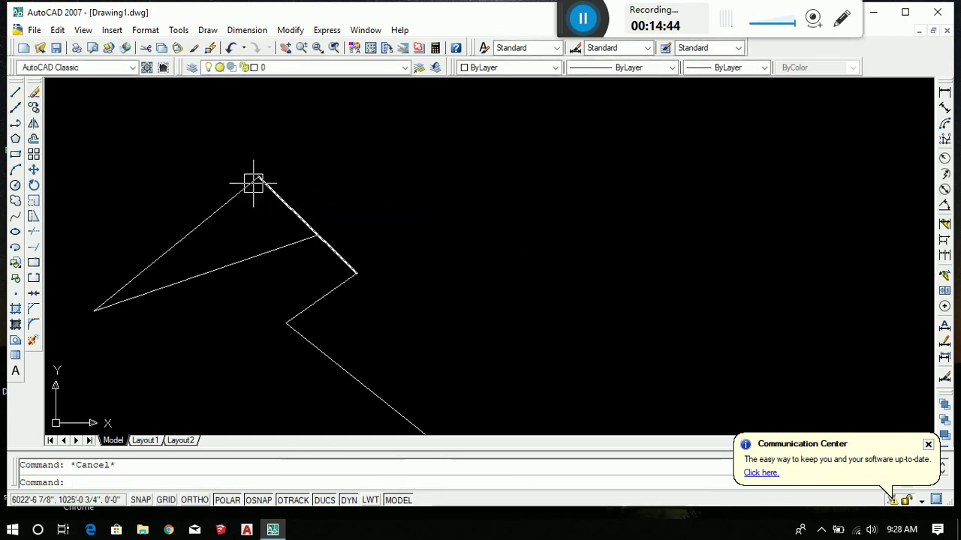
pyautogui.hotkey('ctrl', 'z')
pyautogui.write('e')
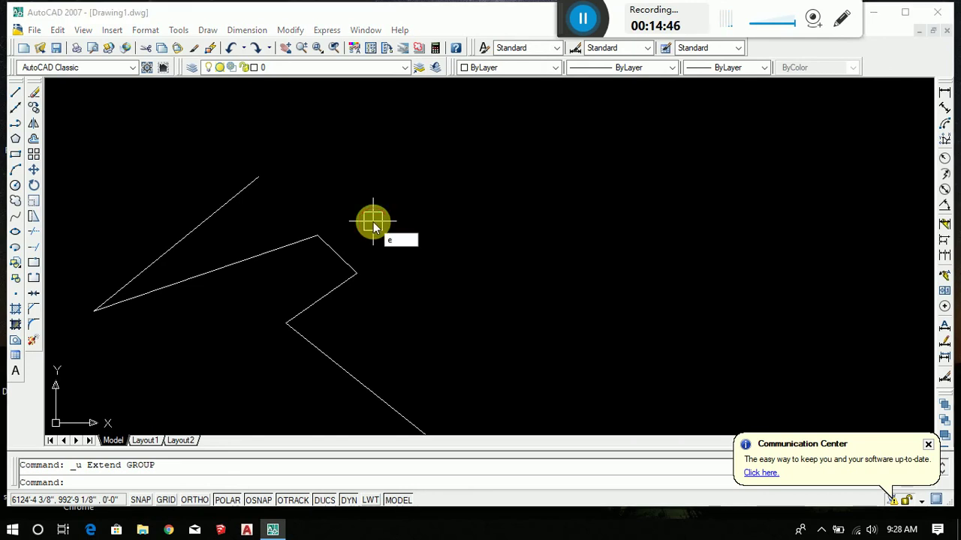
pyautogui.press('Return')
pyautogui.press('Return')
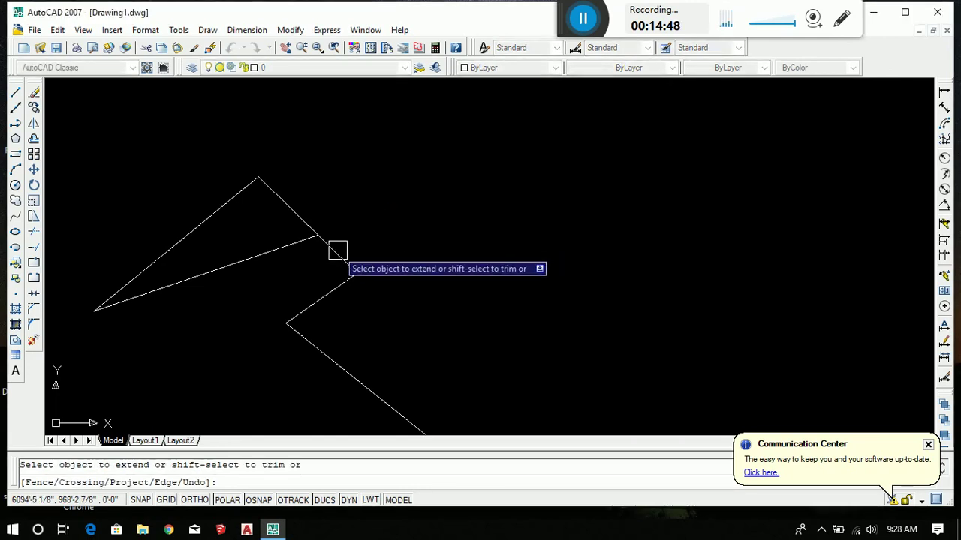
pyautogui.scroll(-5, 337, 250)
pyautogui.press('Escape')
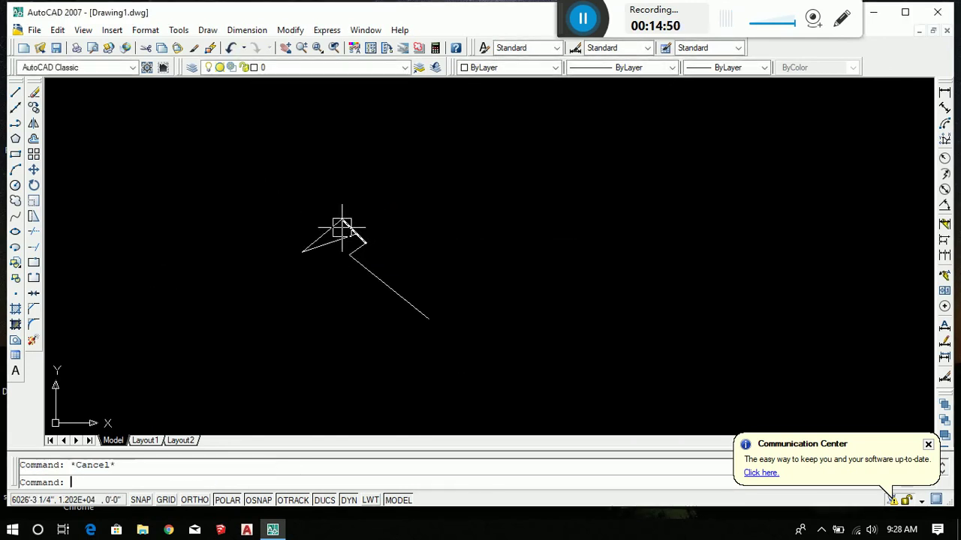
# Step: Erase the one leftover stray object, keeping only the zigzag outline
pyautogui.moveTo(388, 193); pyautogui.dragTo(294, 320)
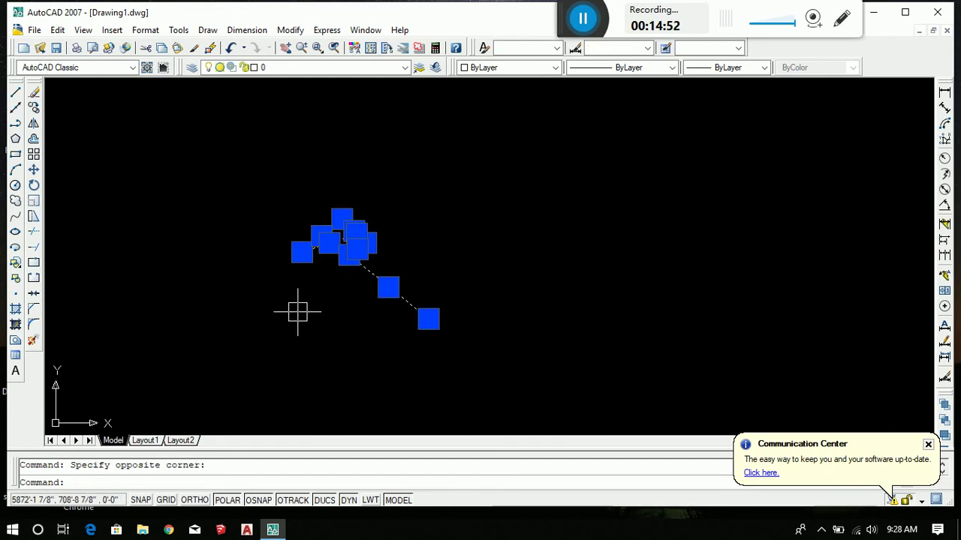
pyautogui.press('Escape')
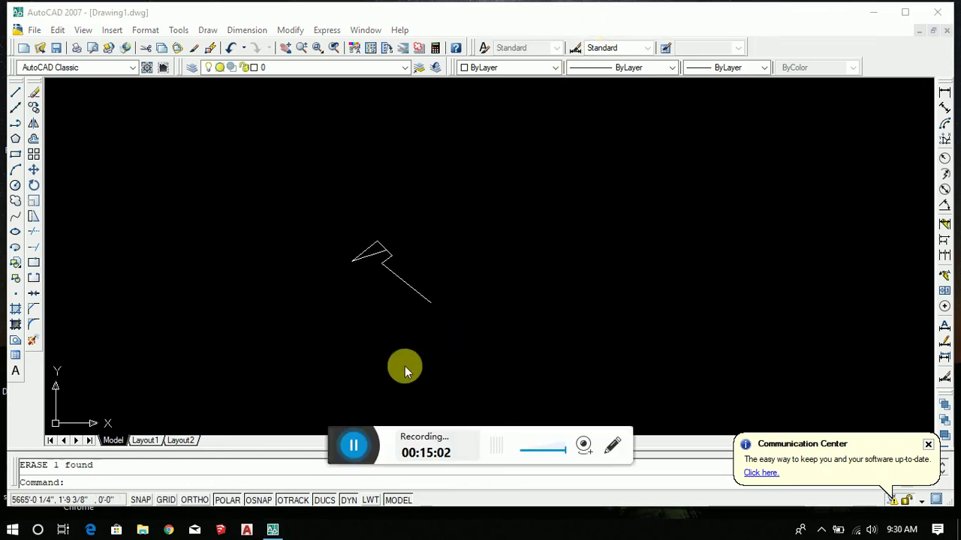
pyautogui.moveTo(343, 443); pyautogui.dragTo(600, 15)
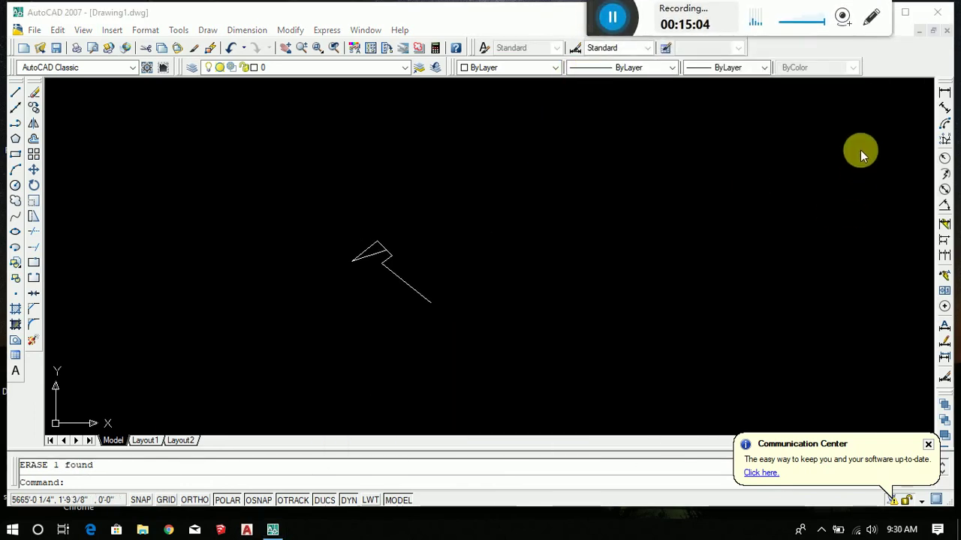
# Step: Add a horizontal linear dimension of 309'-10 5/8" from the apex across the figure
pyautogui.click(944, 92)
pyautogui.scroll(5, 350, 259)
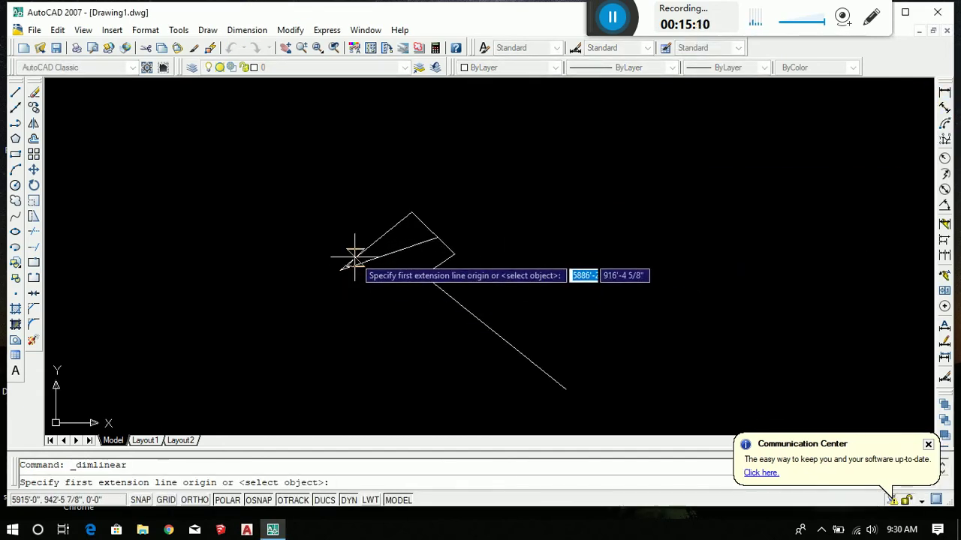
pyautogui.scroll(2, 349, 257)
pyautogui.click(465, 163)
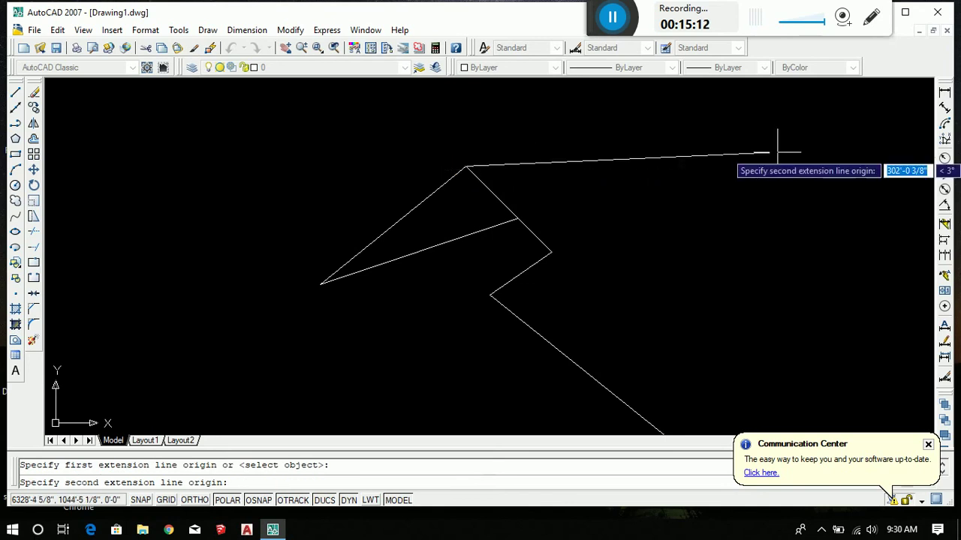
pyautogui.click(786, 165)
pyautogui.click(593, 133)
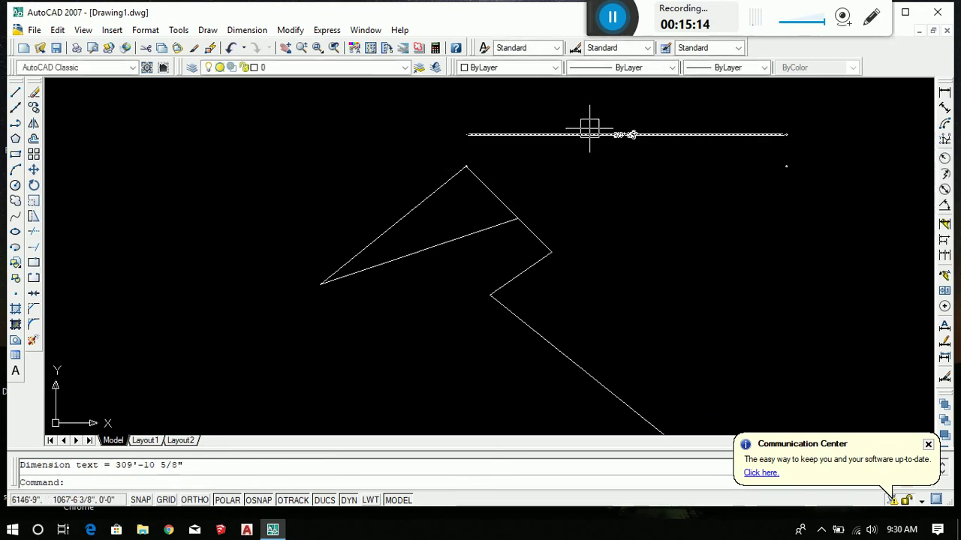
pyautogui.scroll(5, 635, 195)
pyautogui.scroll(-10, 515, 242)
# Step: Begin a vertical linear dimension on the vertical line, then cancel it
pyautogui.press('Return')
pyautogui.click(553, 202)
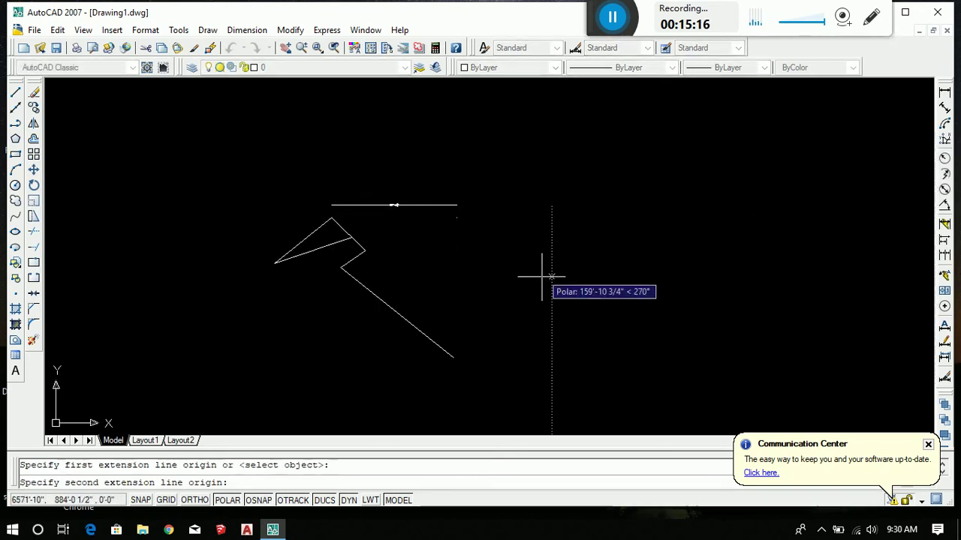
pyautogui.click(553, 330)
pyautogui.press('Escape')
pyautogui.scroll(6, 611, 247)
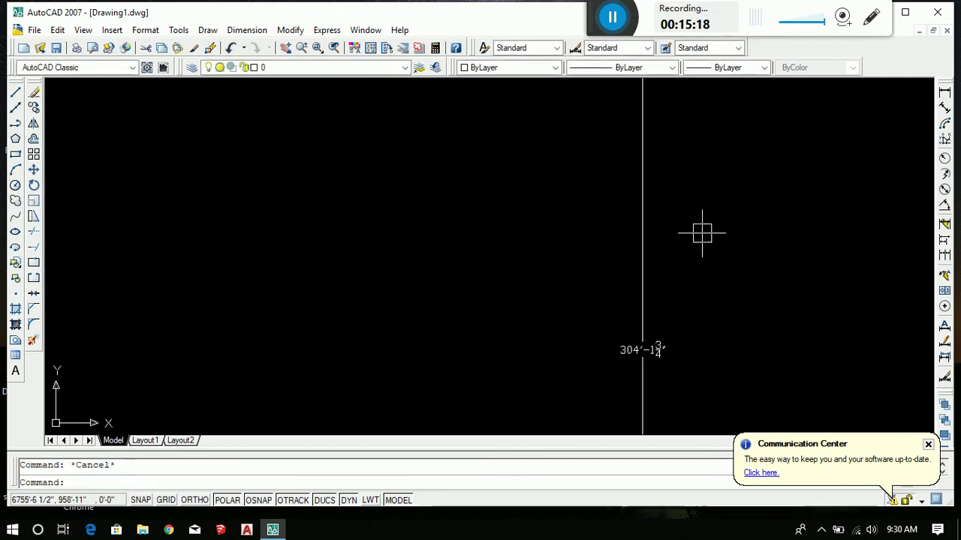
pyautogui.scroll(-4, 700, 230)
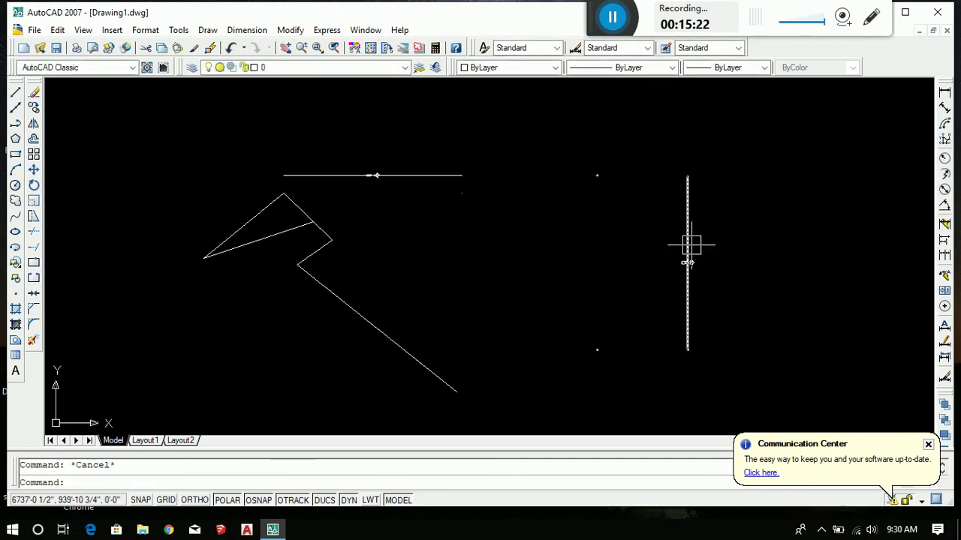
# Step: Window-select the stray vertical dimension and delete it
pyautogui.scroll(2, 690, 245)
pyautogui.click(678, 277)
pyautogui.click(530, 315)
pyautogui.press('Delete')
pyautogui.scroll(-6, 510, 265)
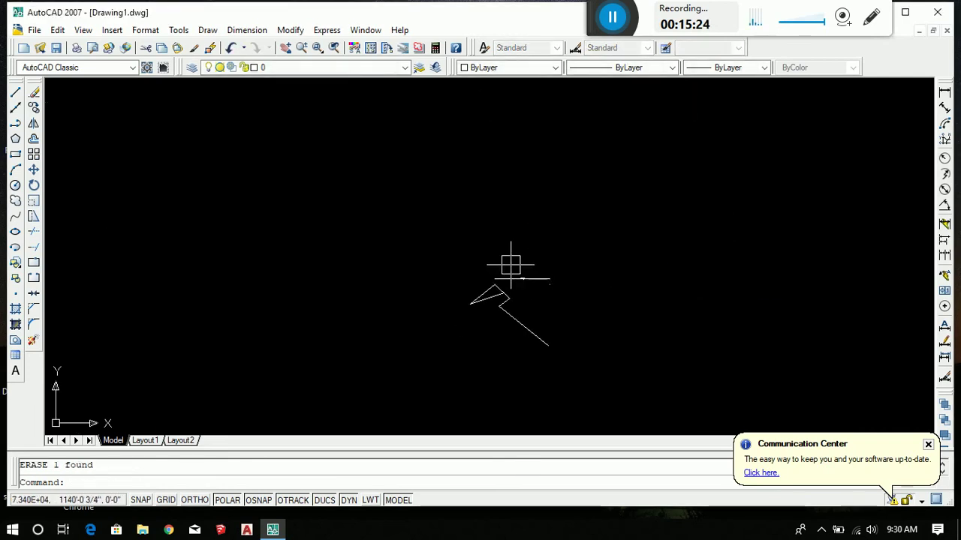
pyautogui.scroll(3, 525, 272)
pyautogui.click(618, 230)
pyautogui.click(505, 328)
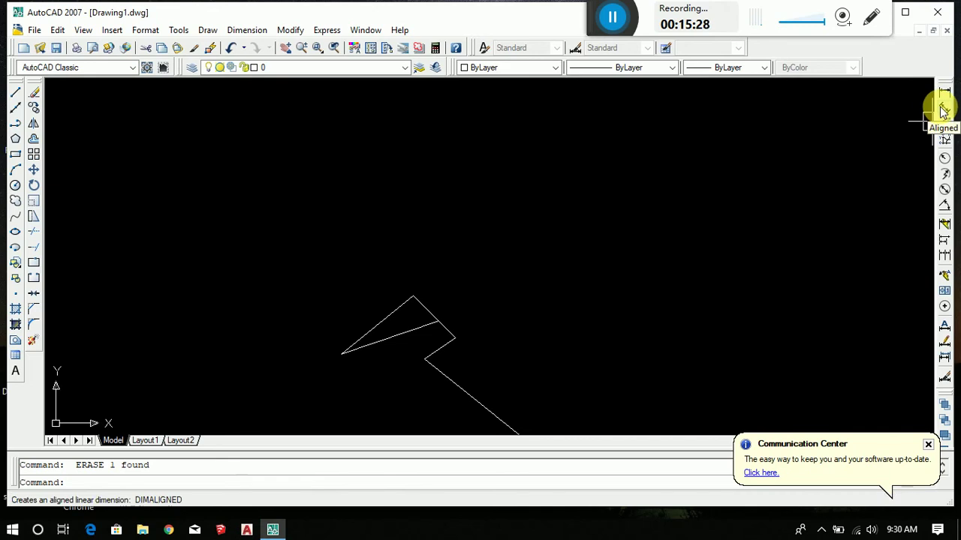
# Step: Add an aligned dimension of 117'-5 5/8" along the triangle's right slanted edge
pyautogui.click(944, 111)
pyautogui.scroll(2, 360, 322)
pyautogui.scroll(1, 408, 337)
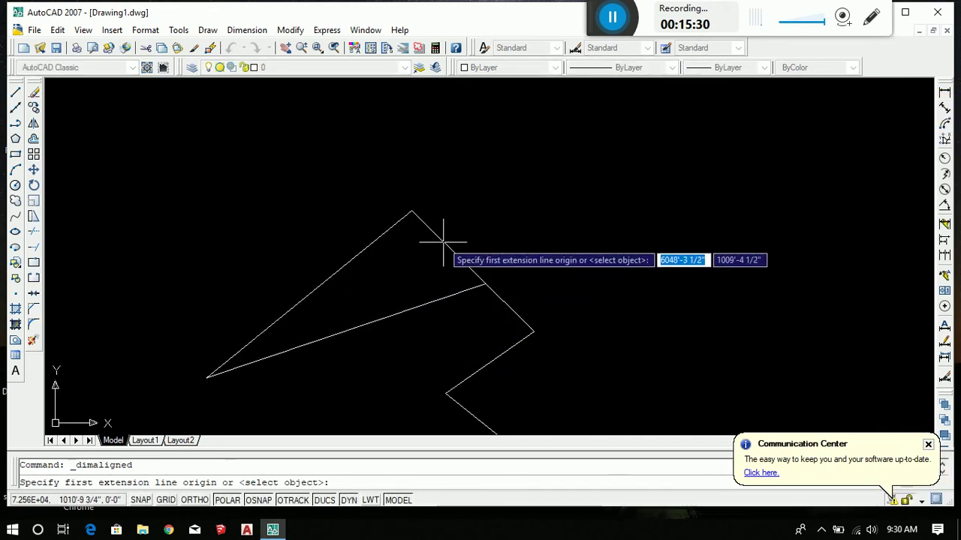
pyautogui.click(410, 211)
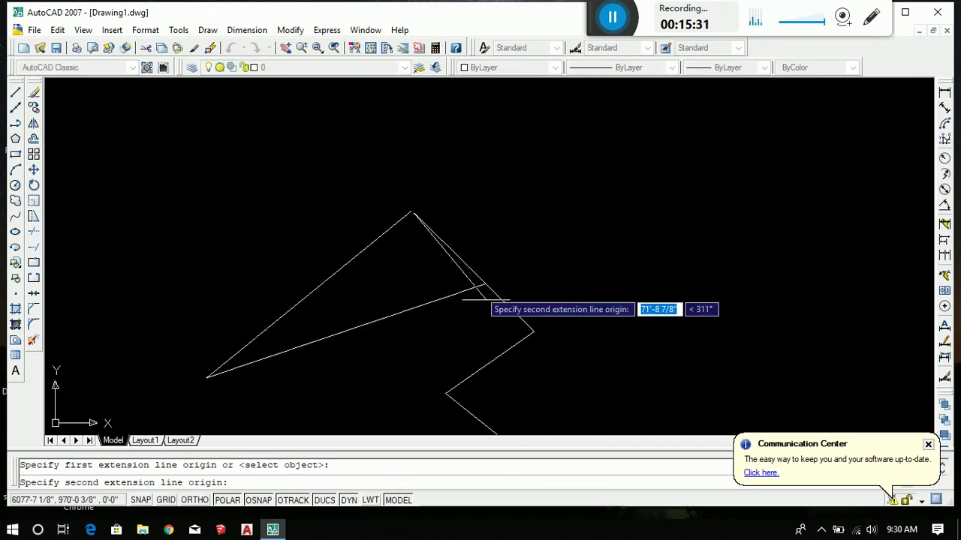
pyautogui.click(533, 331)
pyautogui.click(513, 276)
pyautogui.scroll(1, 435, 233)
pyautogui.scroll(1, 563, 259)
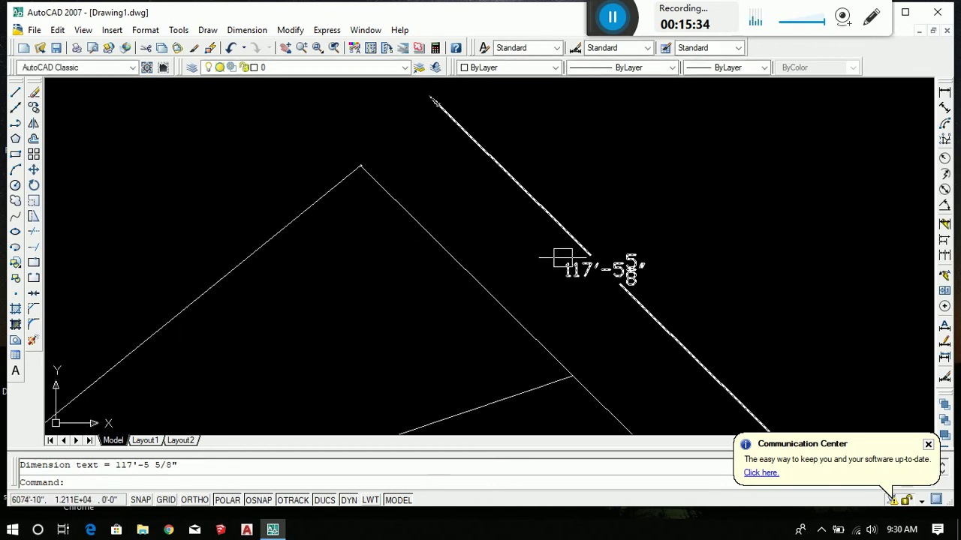
pyautogui.scroll(-3, 476, 253)
pyautogui.scroll(2, 500, 262)
pyautogui.scroll(-4, 505, 251)
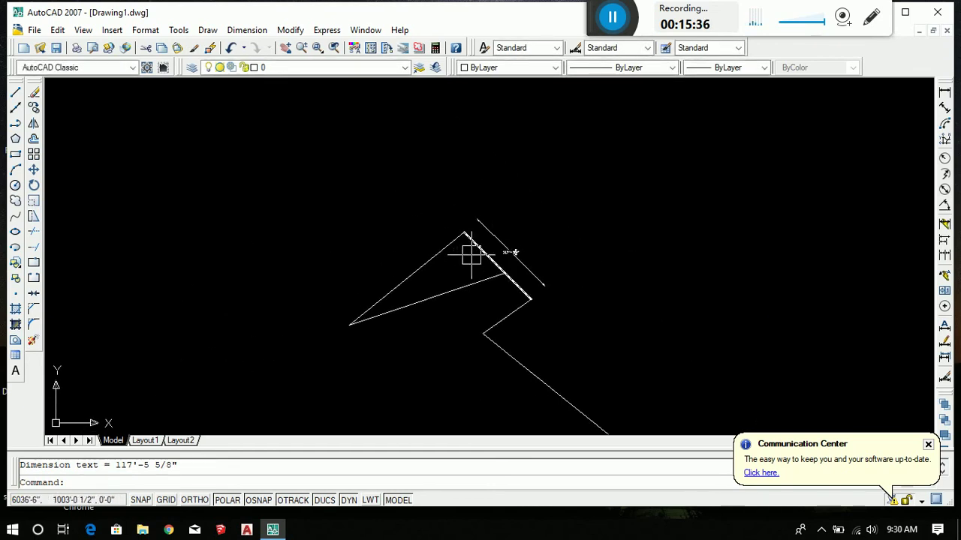
pyautogui.scroll(1, 472, 255)
# Step: Add an aligned dimension of 181'-2 1/2" along the triangle's left slanted edge
pyautogui.press('Return')
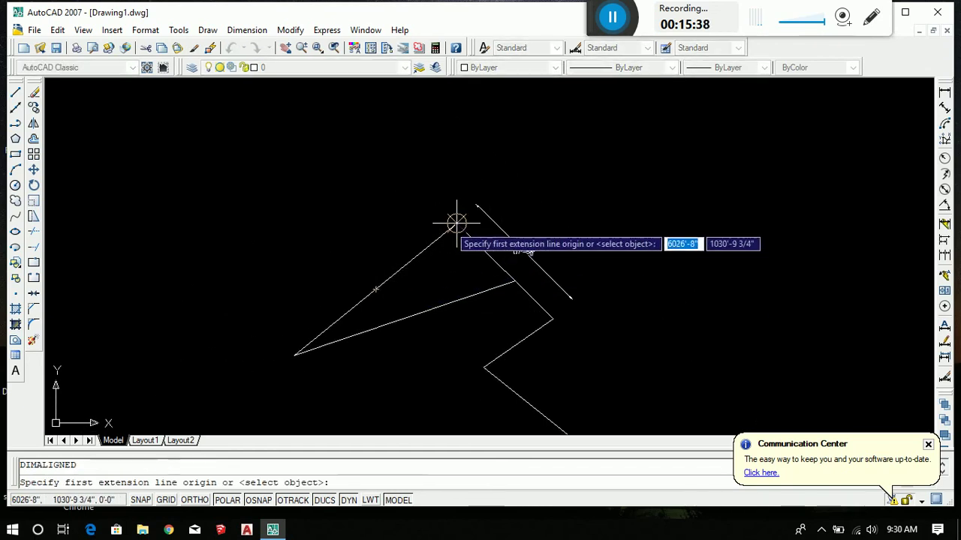
pyautogui.click(456, 222)
pyautogui.click(294, 354)
pyautogui.click(324, 274)
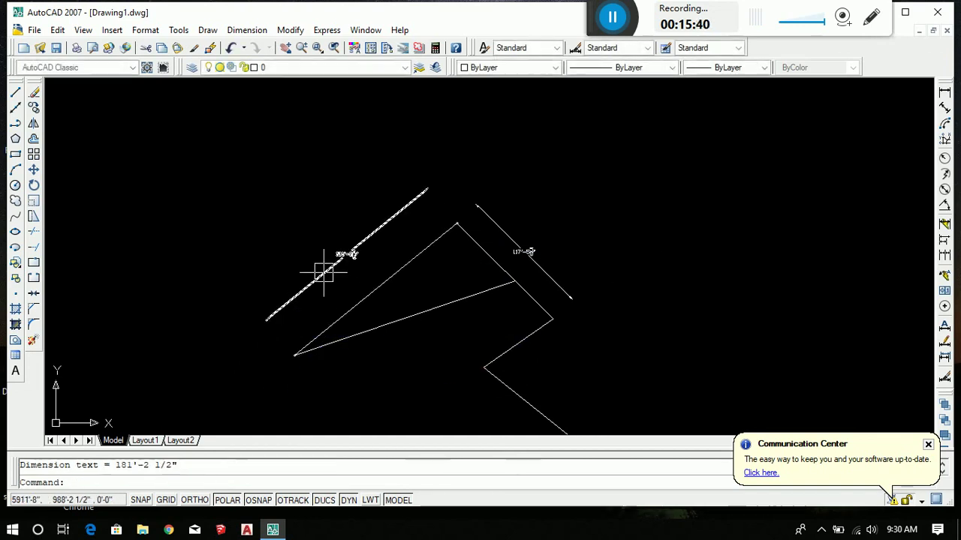
pyautogui.scroll(3, 325, 273)
pyautogui.scroll(-3, 363, 270)
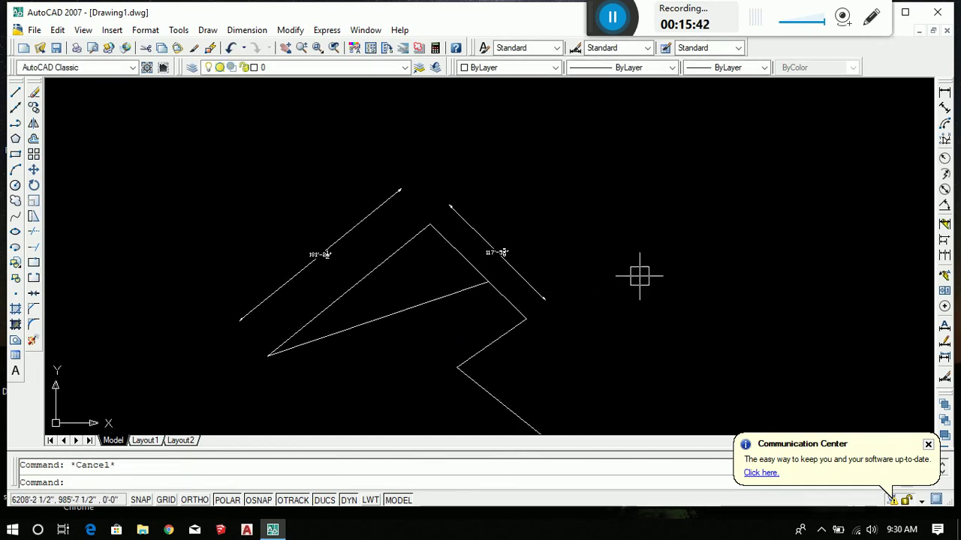
# Step: Chain five continued dimensions along the slanted line
pyautogui.click(947, 257)
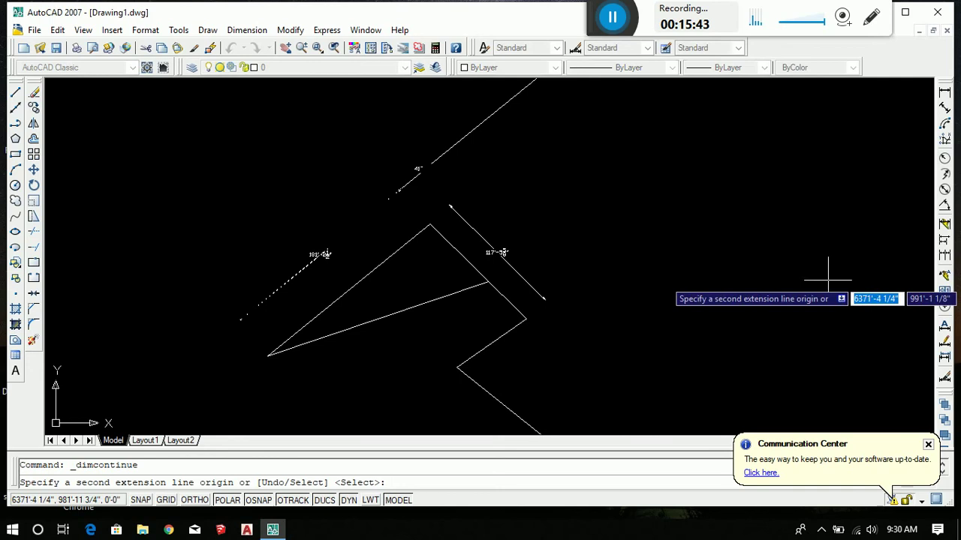
pyautogui.click(670, 154)
pyautogui.scroll(-3, 557, 310)
pyautogui.click(583, 267)
pyautogui.click(644, 242)
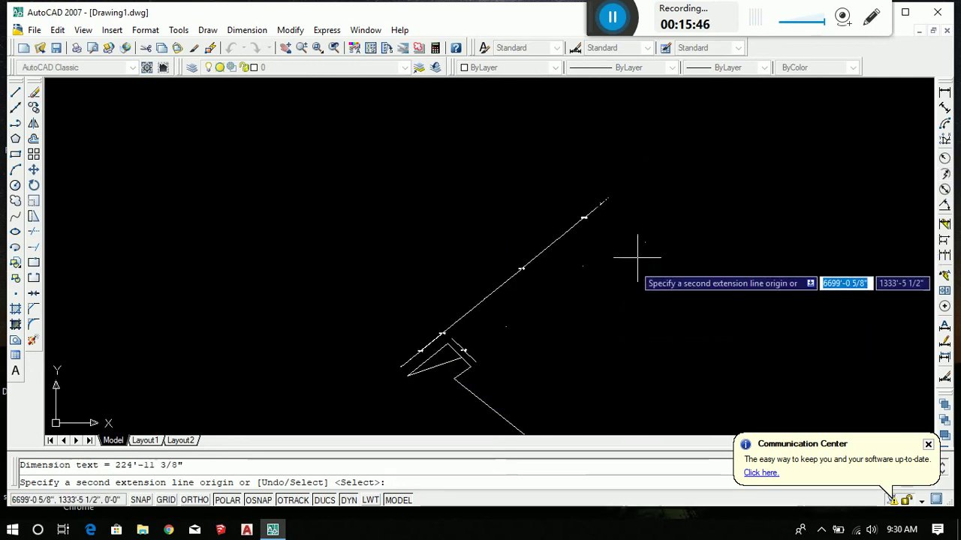
pyautogui.click(727, 184)
pyautogui.click(801, 164)
pyautogui.press('Escape')
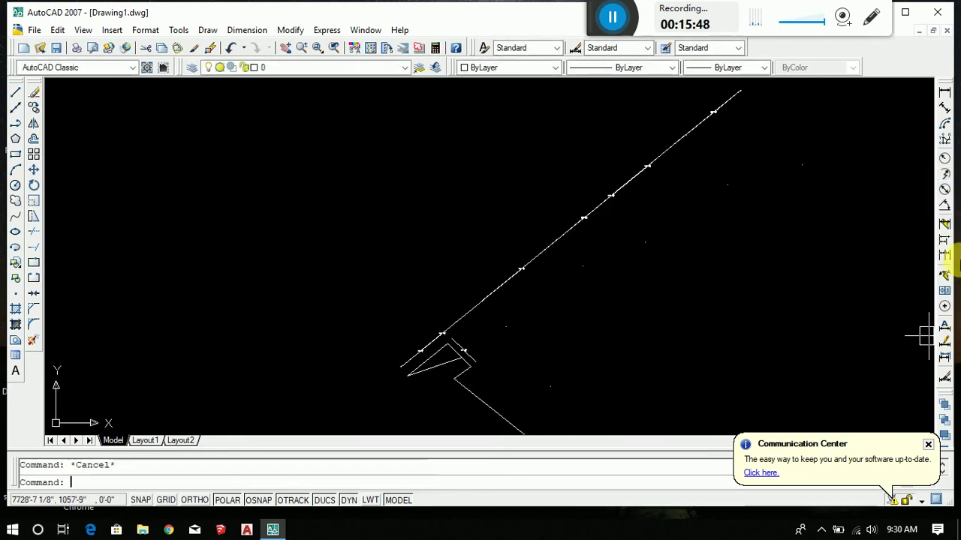
# Step: Try placing a baseline dimension, then cancel it
pyautogui.click(945, 240)
pyautogui.scroll(-3, 450, 375)
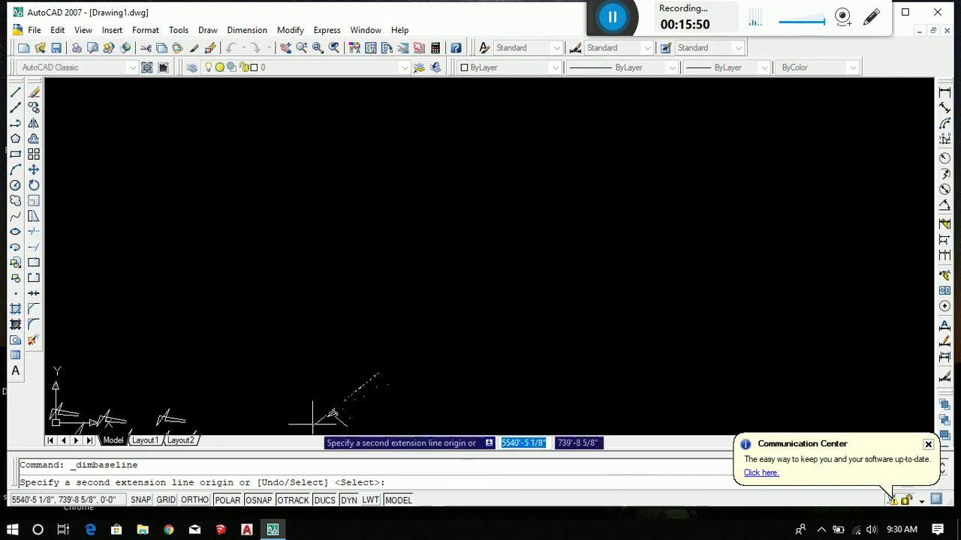
pyautogui.click(325, 419)
pyautogui.press('Escape')
pyautogui.scroll(2, 371, 365)
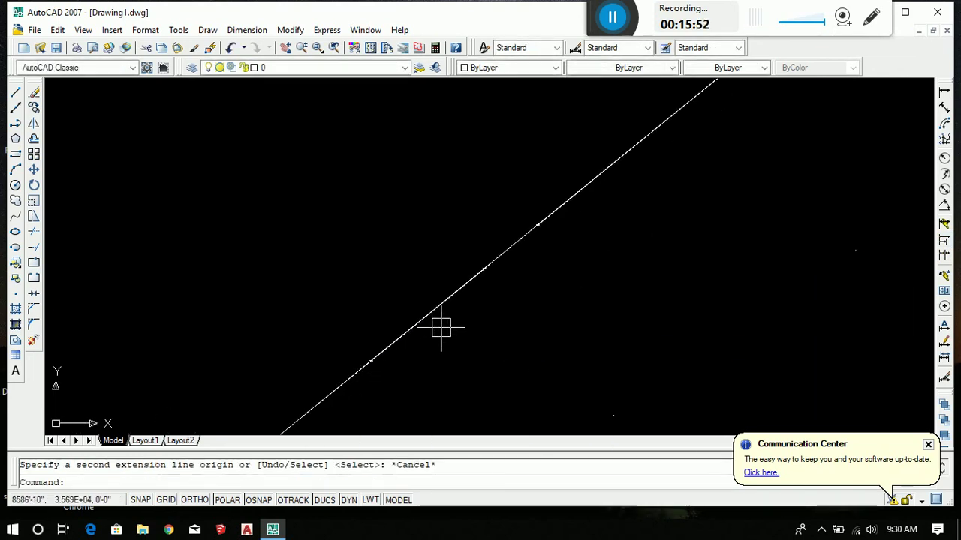
# Step: Crossing-select the extra chained dimensions and delete them
pyautogui.click(499, 382)
pyautogui.click(200, 172)
pyautogui.scroll(-2, 419, 210)
pyautogui.scroll(2, 333, 275)
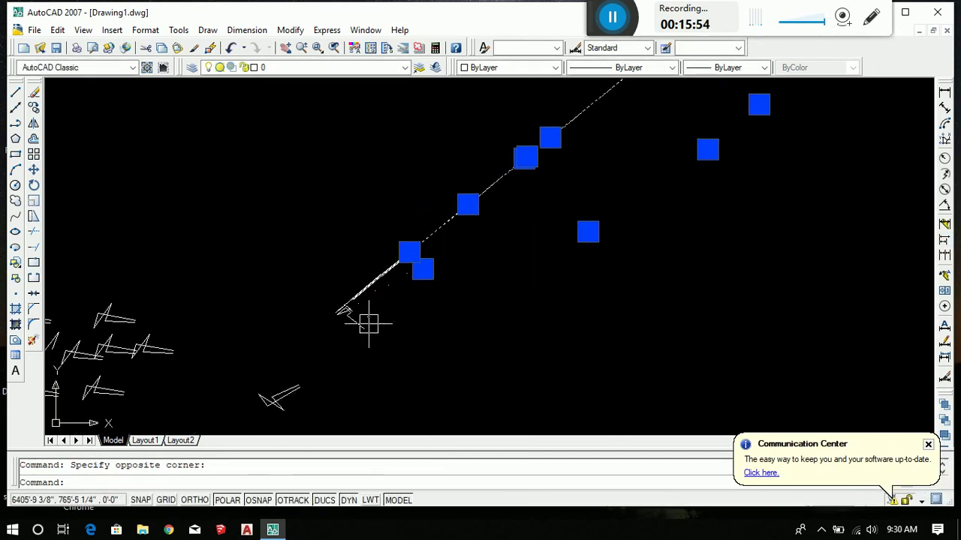
pyautogui.scroll(2, 369, 326)
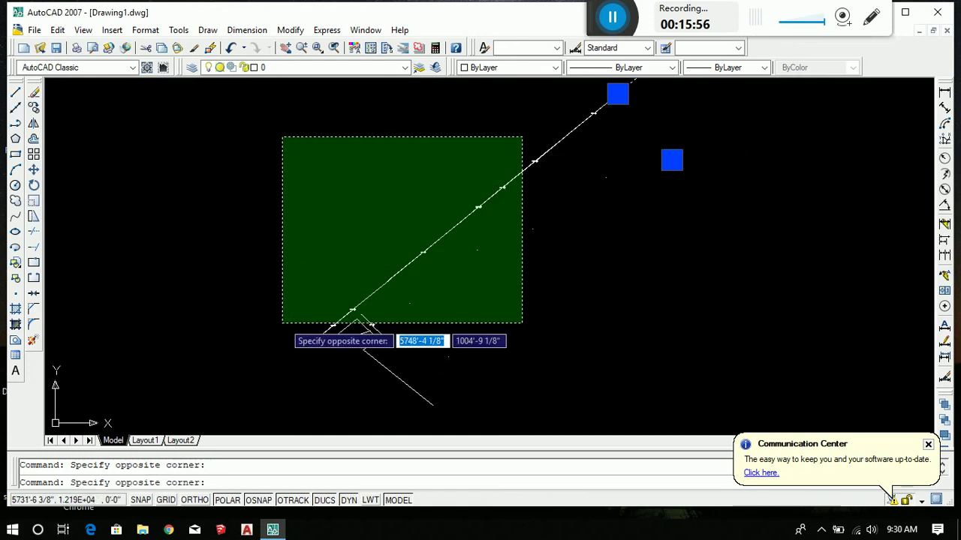
pyautogui.click(281, 322)
pyautogui.press('Delete')
pyautogui.scroll(-2, 277, 315)
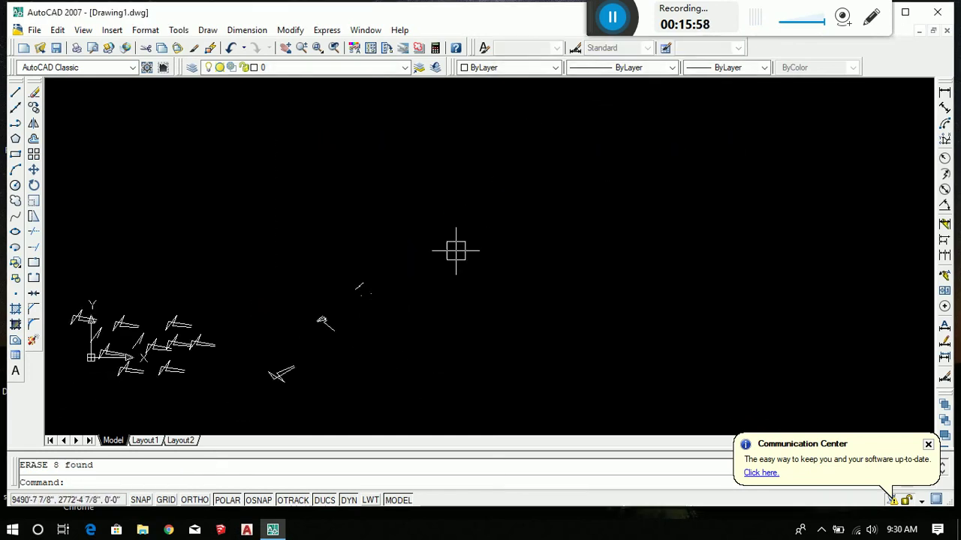
# Step: Select and delete the remaining leftover dimension
pyautogui.click(376, 221)
pyautogui.click(81, 440)
pyautogui.click(149, 398)
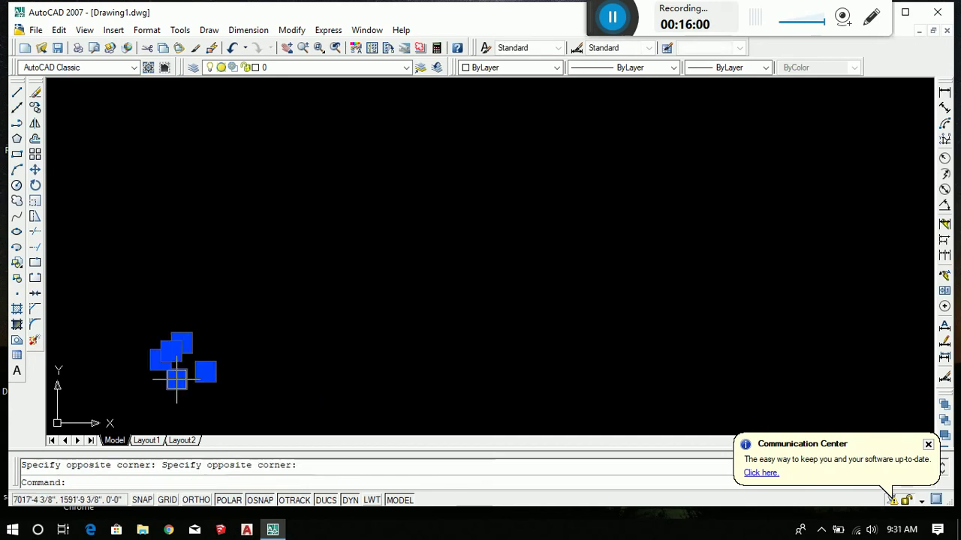
pyautogui.press('Delete')
pyautogui.scroll(-2, 321, 311)
pyautogui.scroll(3, 248, 353)
pyautogui.scroll(4, 242, 353)
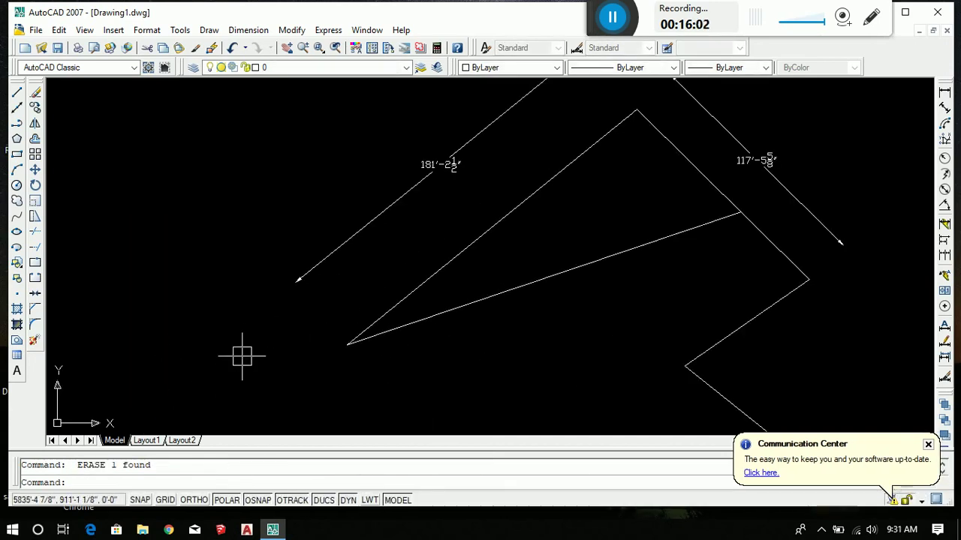
pyautogui.scroll(-5, 352, 293)
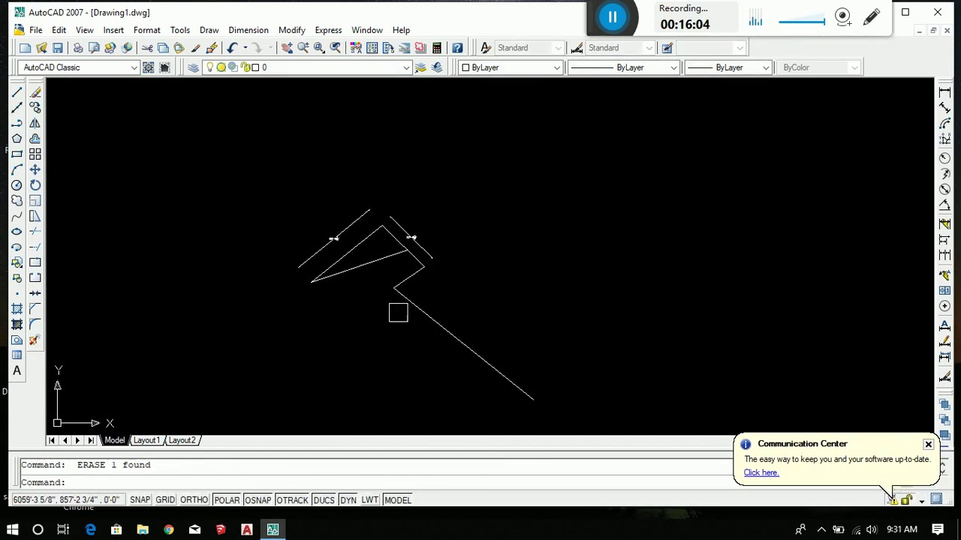
pyautogui.scroll(2, 368, 273)
pyautogui.scroll(-2, 377, 181)
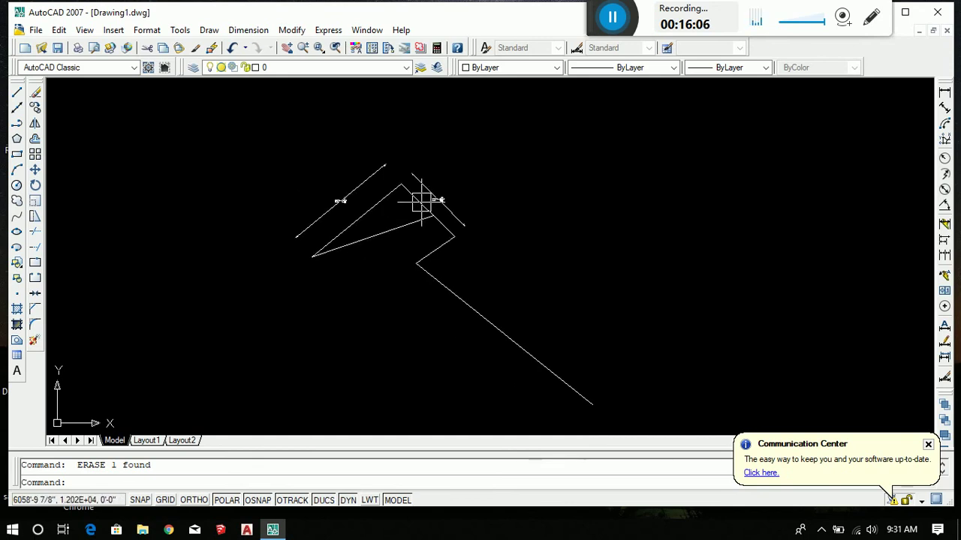
pyautogui.scroll(-2, 422, 200)
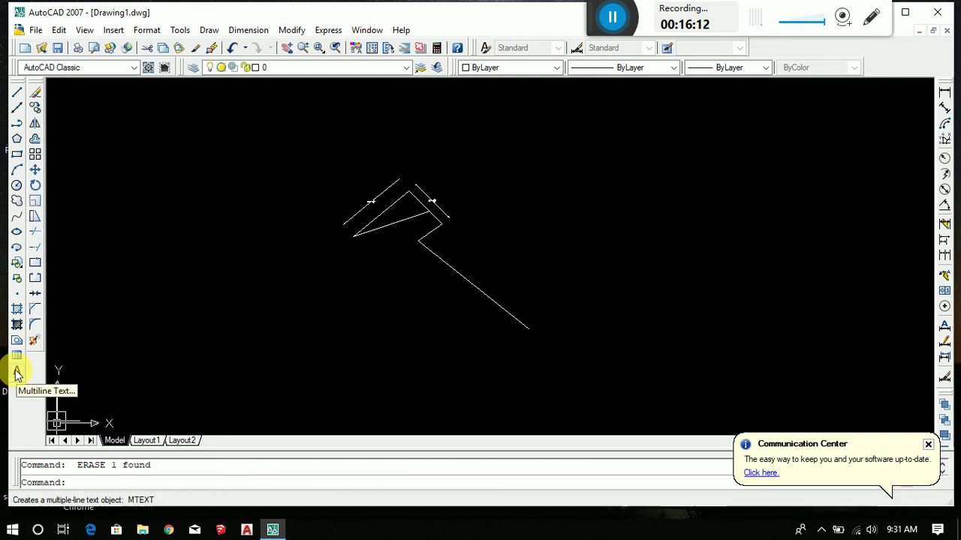
# Step: Place a multiline text box reading 'Civil Boys' to the left of the zigzag figure
pyautogui.click(18, 374)
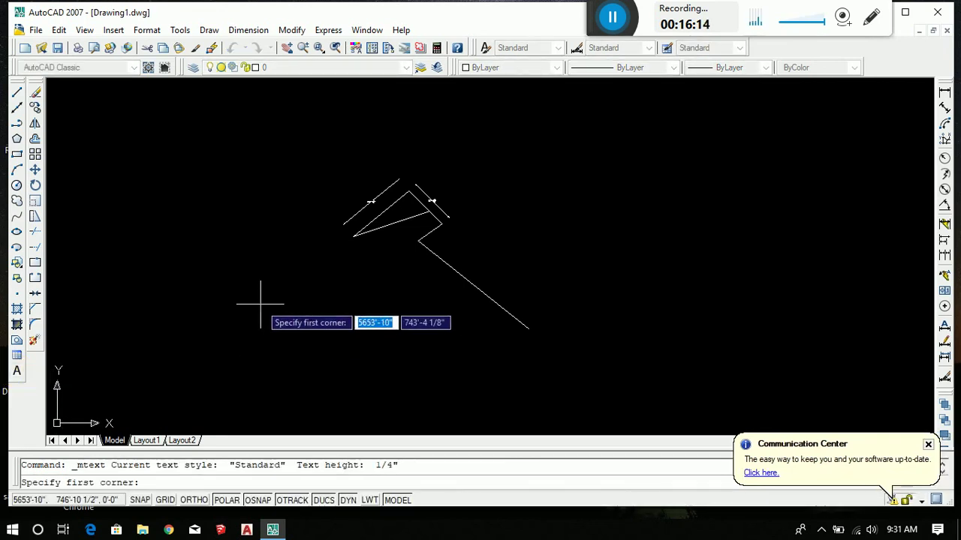
pyautogui.click(148, 304)
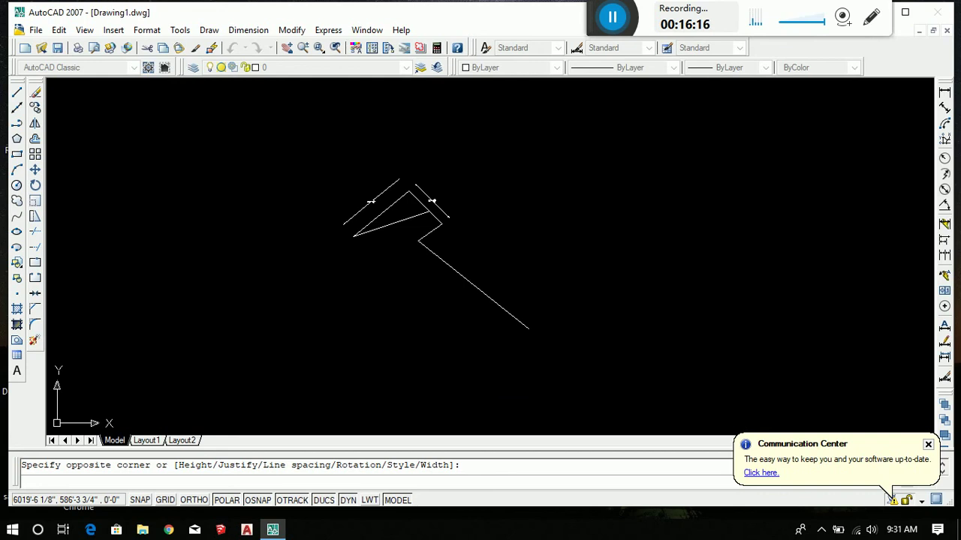
pyautogui.click(23, 318)
pyautogui.write('Civil Boys')
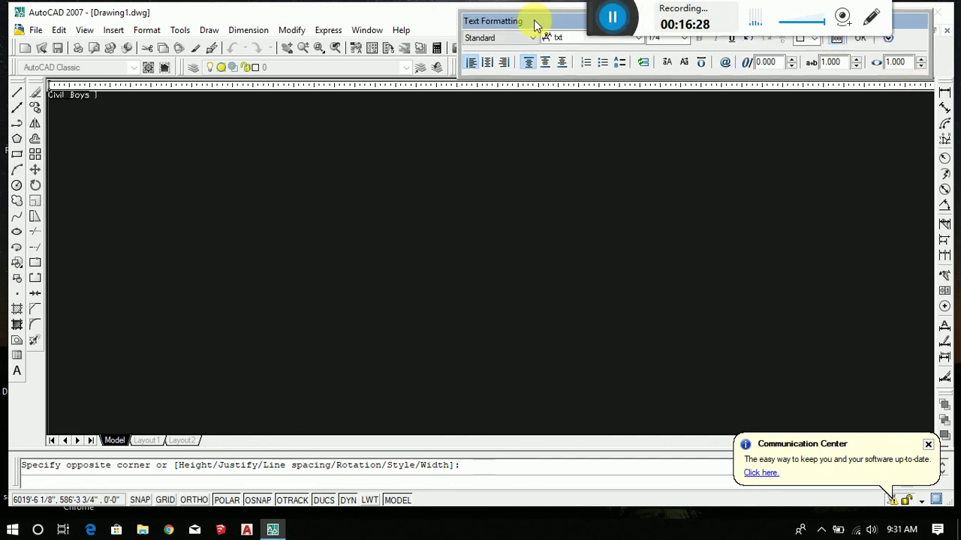
pyautogui.moveTo(537, 19); pyautogui.dragTo(493, 65)
# Step: Place the 'Civil Boys' text and cancel the active command
pyautogui.click(816, 81)
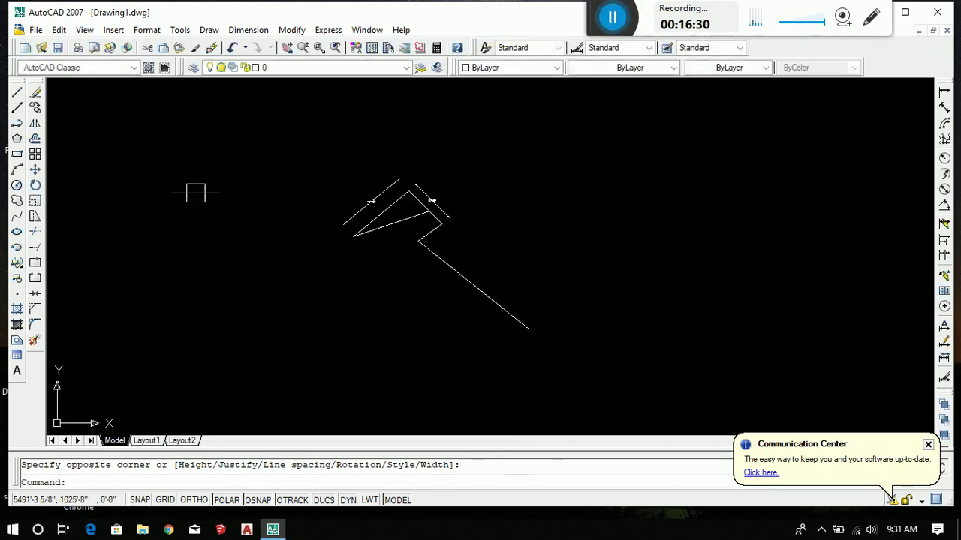
pyautogui.scroll(3, 147, 313)
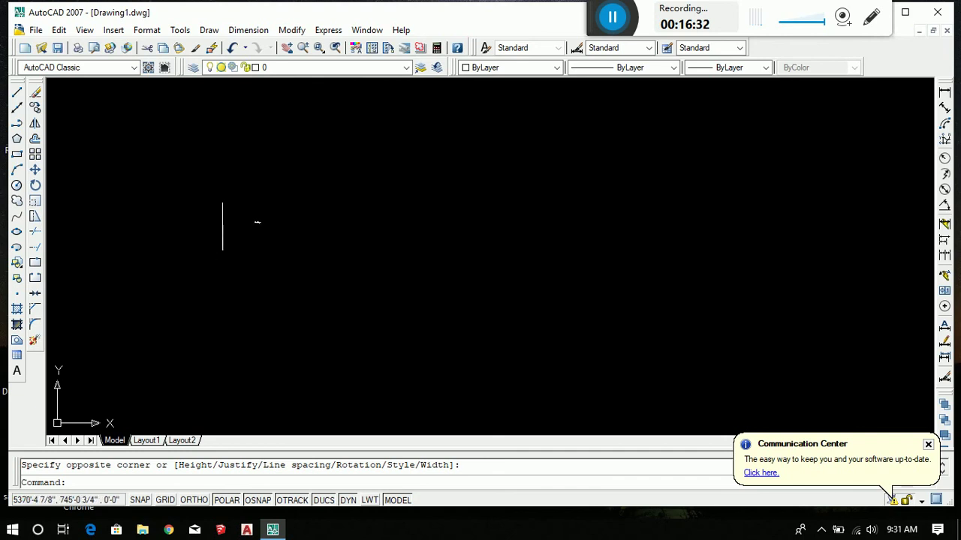
pyautogui.scroll(5, 322, 196)
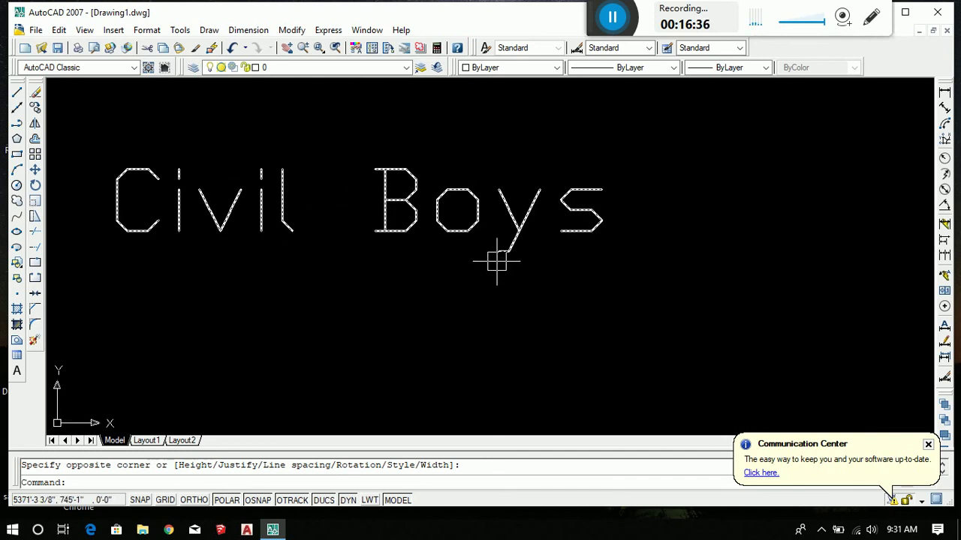
pyautogui.scroll(-3, 497, 261)
pyautogui.click(436, 238)
pyautogui.press('Escape')
# Step: Erase the 'Civil Boys' text using a crossing window and Delete
pyautogui.scroll(3, 538, 280)
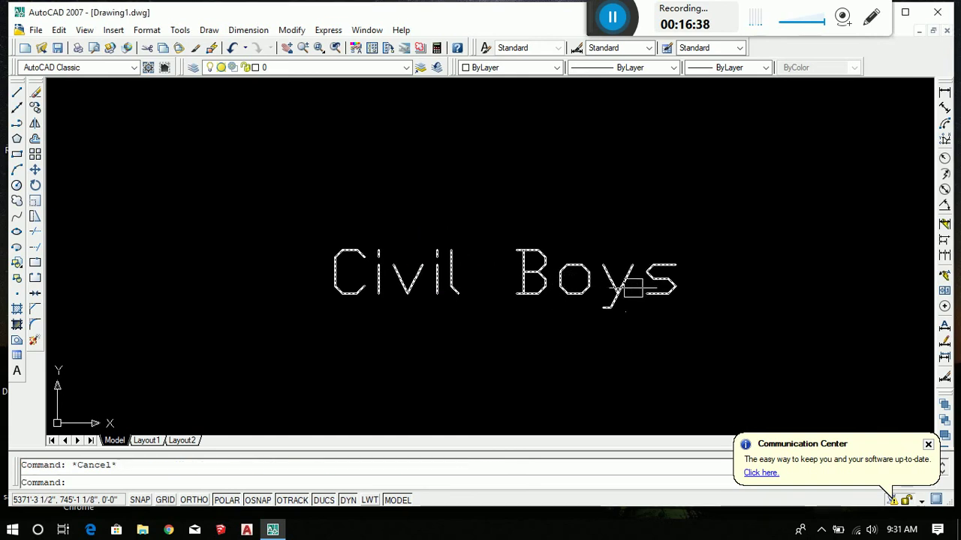
pyautogui.scroll(3, 653, 286)
pyautogui.scroll(-4, 622, 262)
pyautogui.scroll(3, 450, 262)
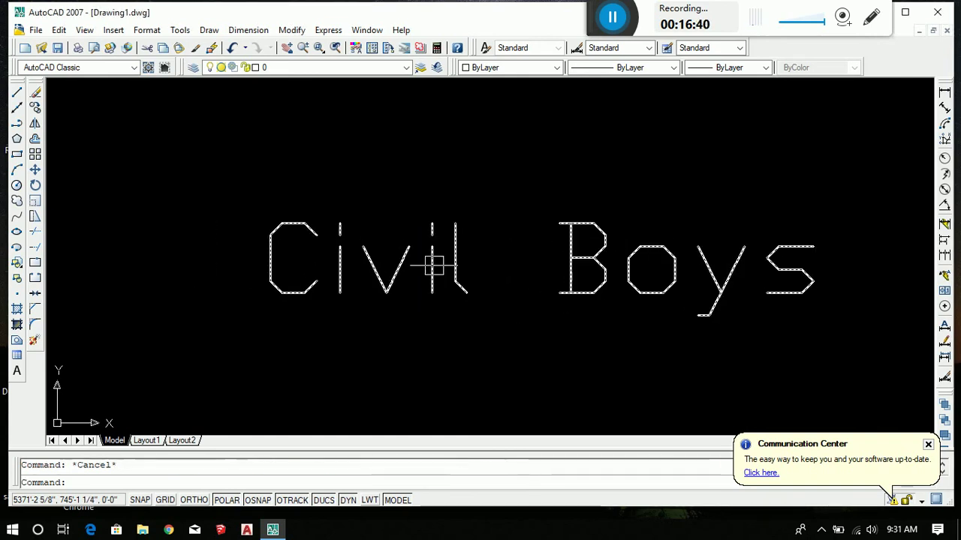
pyautogui.scroll(-4, 520, 247)
pyautogui.scroll(5, 521, 265)
pyautogui.scroll(-4, 540, 269)
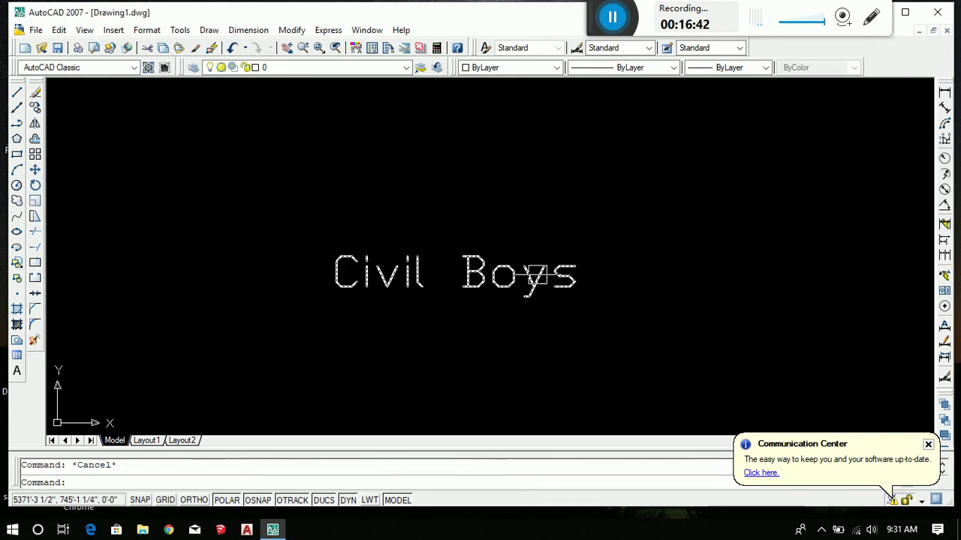
pyautogui.scroll(4, 553, 264)
pyautogui.scroll(-6, 467, 275)
pyautogui.click(605, 245)
pyautogui.click(351, 319)
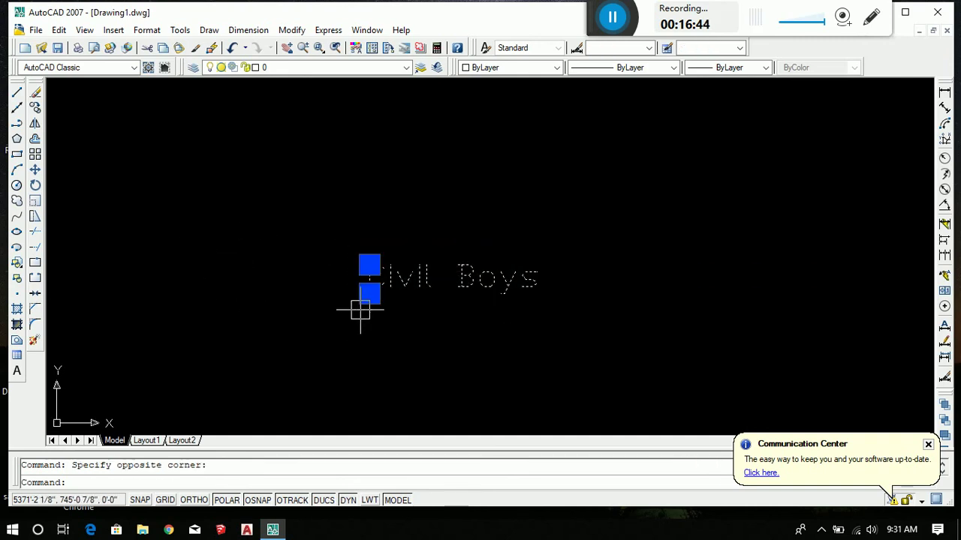
pyautogui.press('Delete')
pyautogui.scroll(-4, 353, 301)
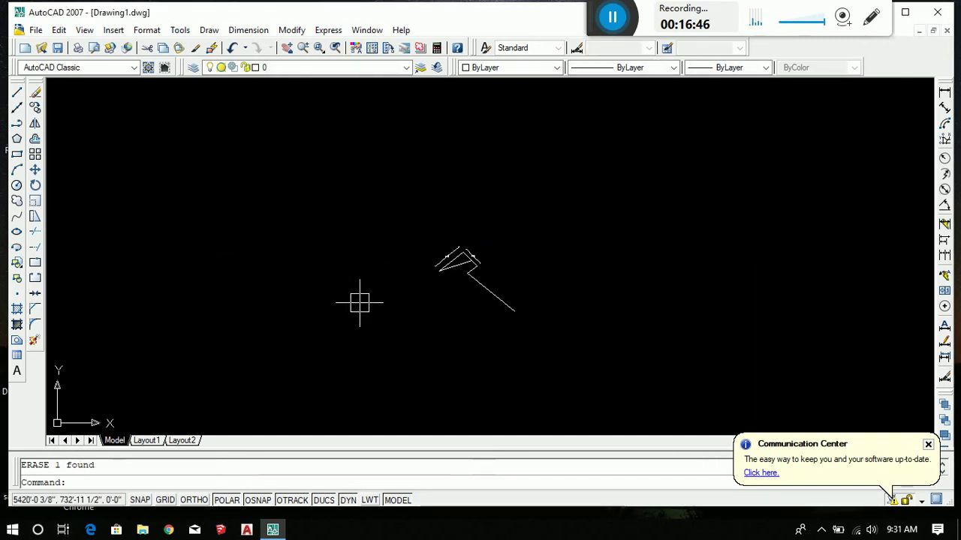
pyautogui.scroll(-2, 371, 303)
pyautogui.scroll(2, 338, 308)
pyautogui.scroll(3, 298, 314)
# Step: Erase all 61 remaining zigzag line objects with one crossing window and Delete
pyautogui.scroll(-4, 300, 313)
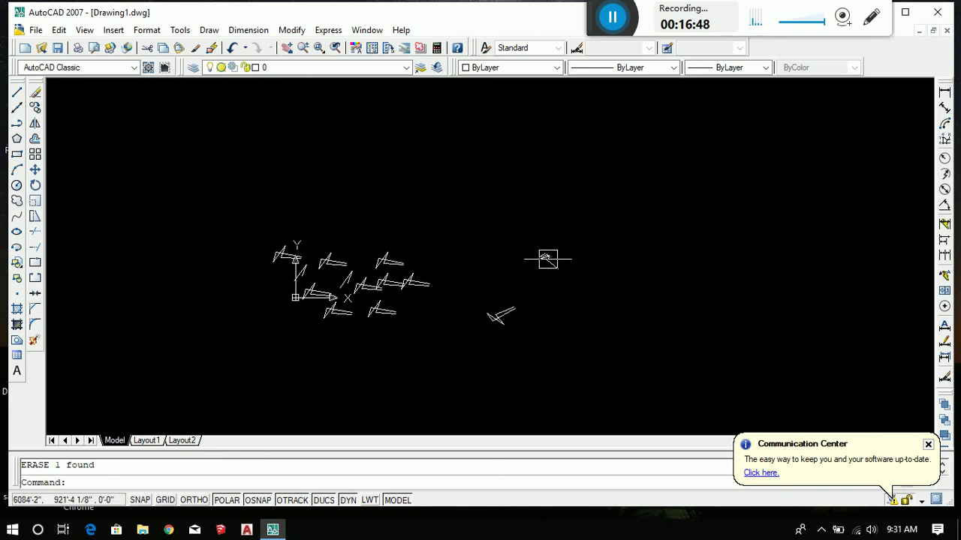
pyautogui.click(611, 200)
pyautogui.click(242, 350)
pyautogui.press('Delete')
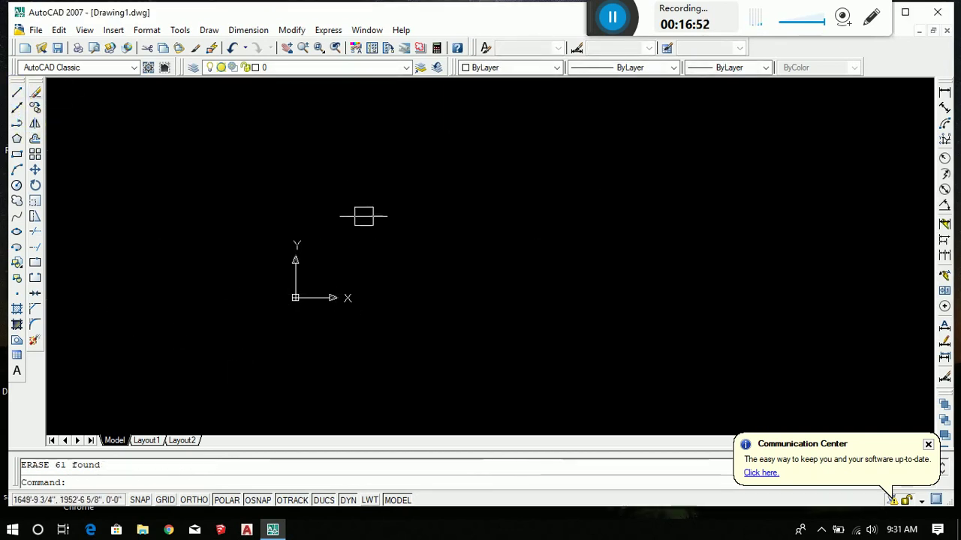
pyautogui.scroll(1, 359, 252)
pyautogui.scroll(2, 301, 289)
pyautogui.scroll(5, 251, 292)
pyautogui.scroll(3, 192, 330)
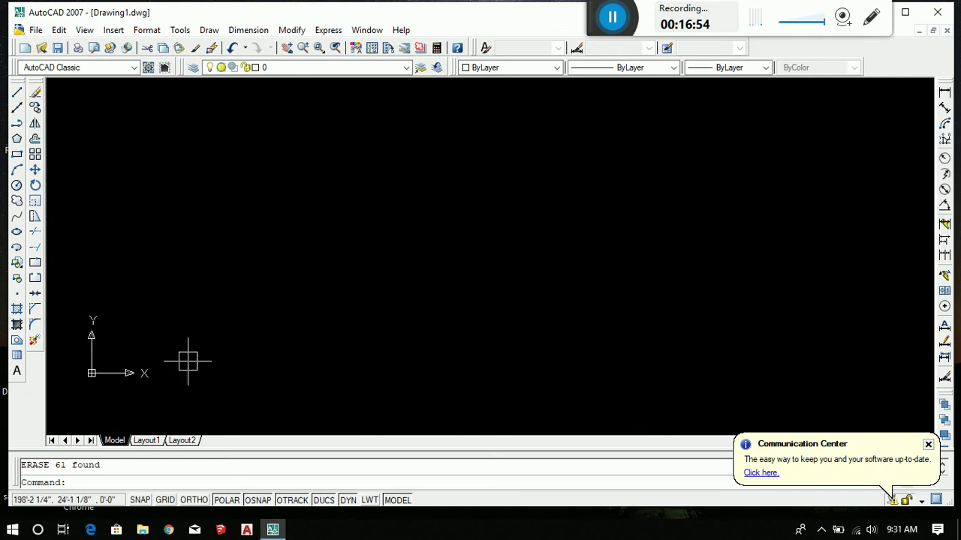
pyautogui.scroll(3, 128, 352)
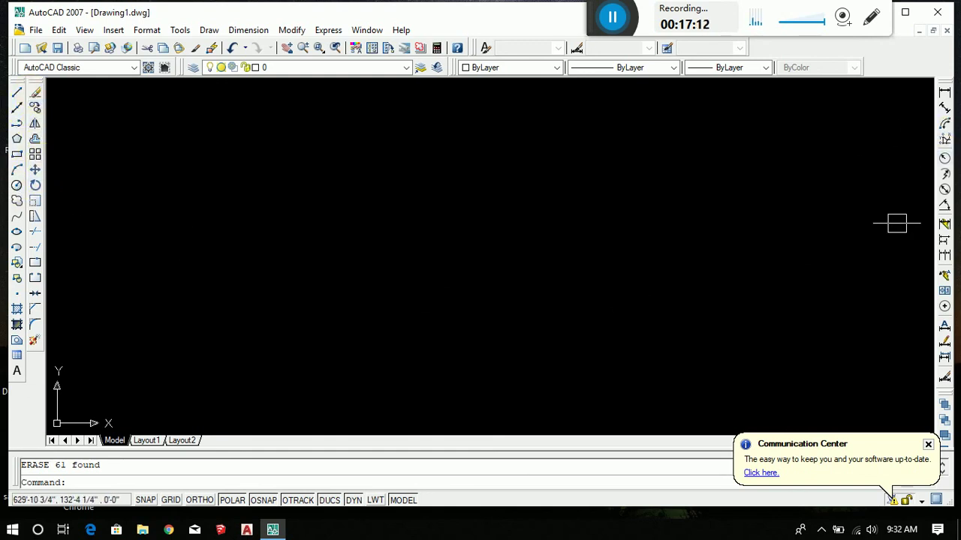
# Step: Dismiss the Communication Center notice and sweep crossing windows over the empty canvas
pyautogui.click(929, 448)
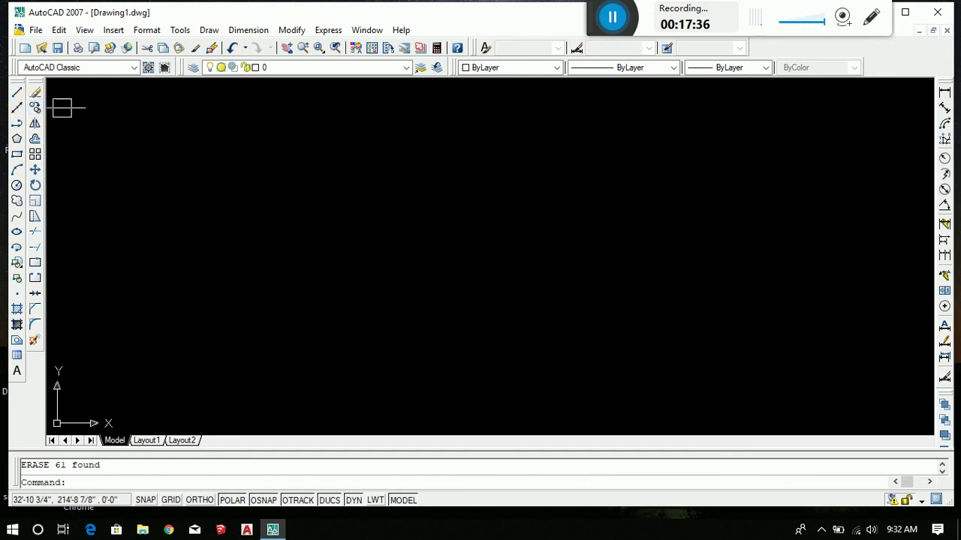
pyautogui.click(582, 179)
pyautogui.click(319, 313)
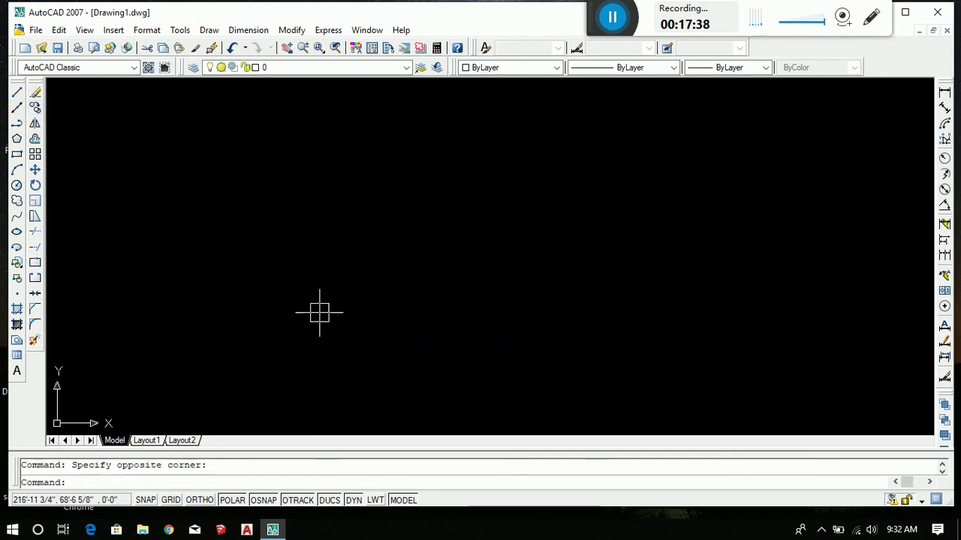
pyautogui.click(628, 176)
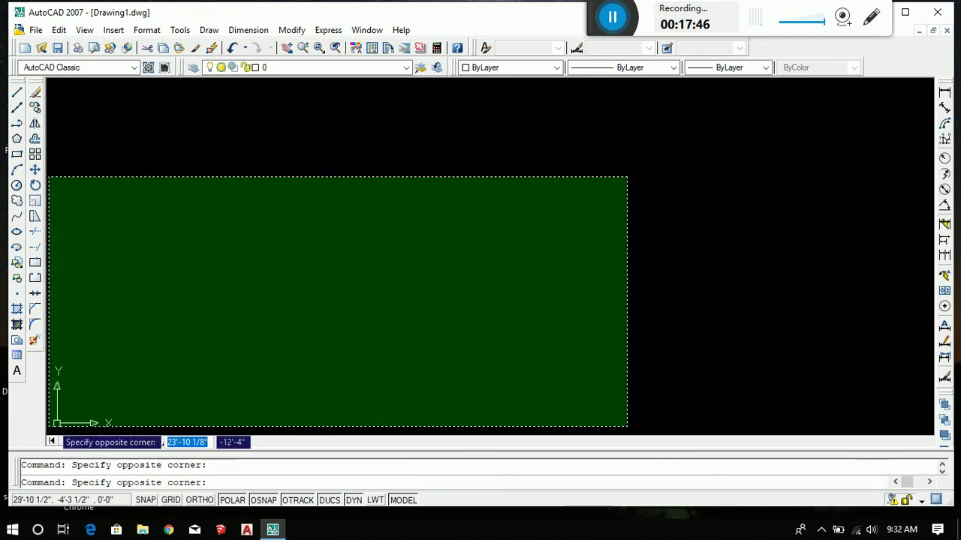
pyautogui.click(458, 284)
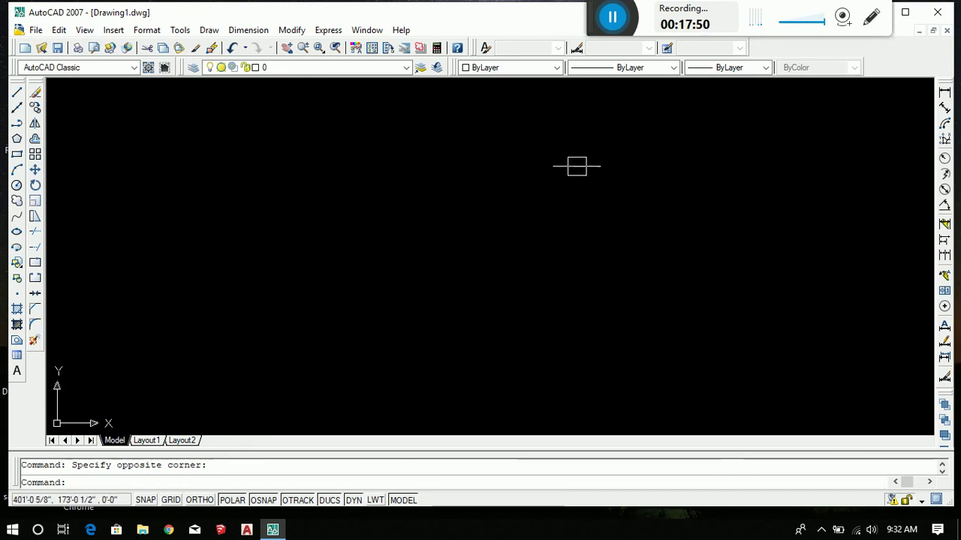
pyautogui.click(734, 111)
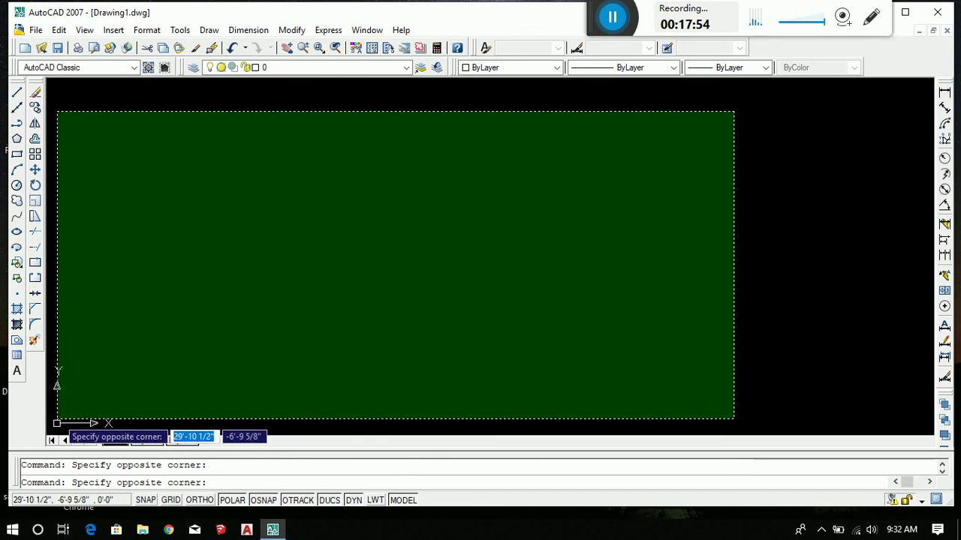
pyautogui.click(224, 345)
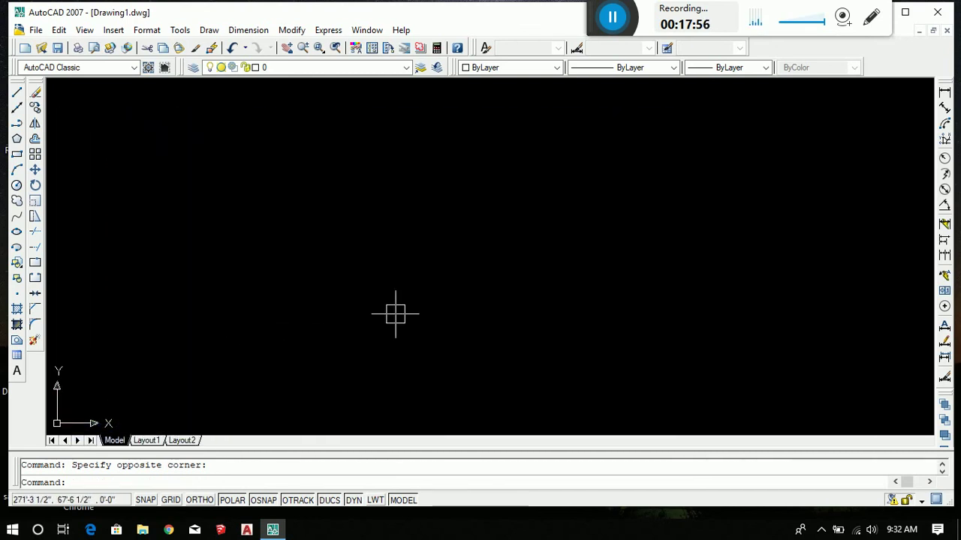
# Step: Zoom around and drag a final crossing window, confirming model space is empty
pyautogui.scroll(-3, 525, 274)
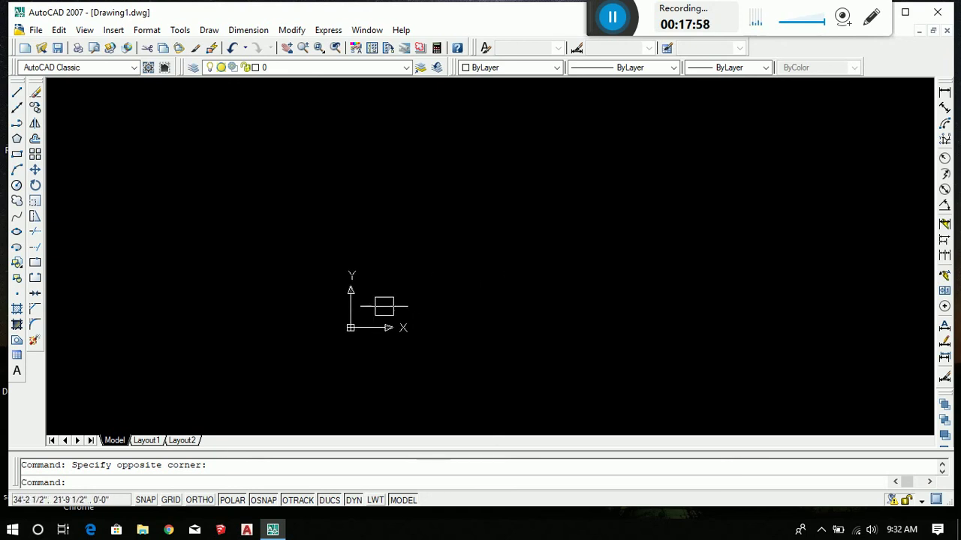
pyautogui.scroll(3, 588, 270)
pyautogui.scroll(-5, 611, 257)
pyautogui.scroll(5, 591, 266)
pyautogui.scroll(3, 526, 265)
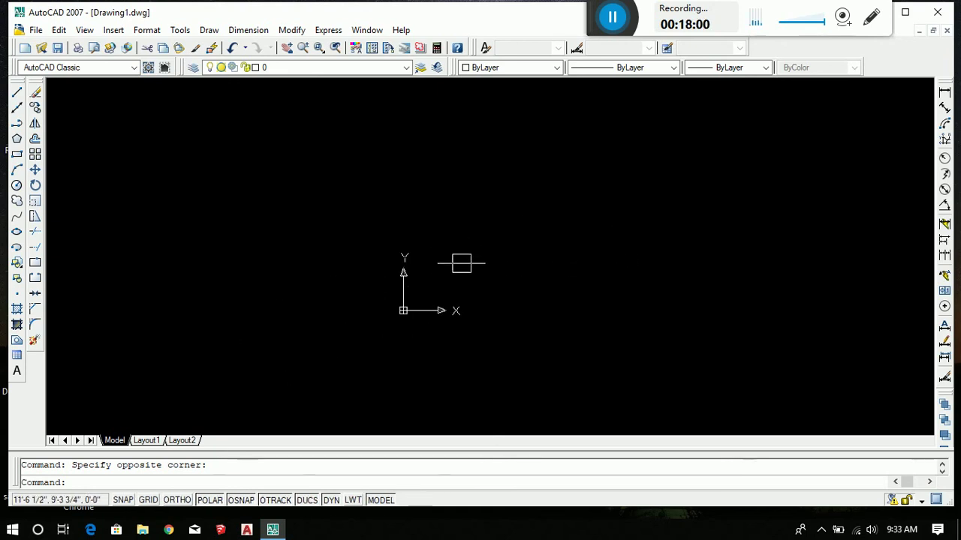
pyautogui.scroll(2, 435, 281)
pyautogui.scroll(1, 417, 304)
pyautogui.scroll(1, 432, 312)
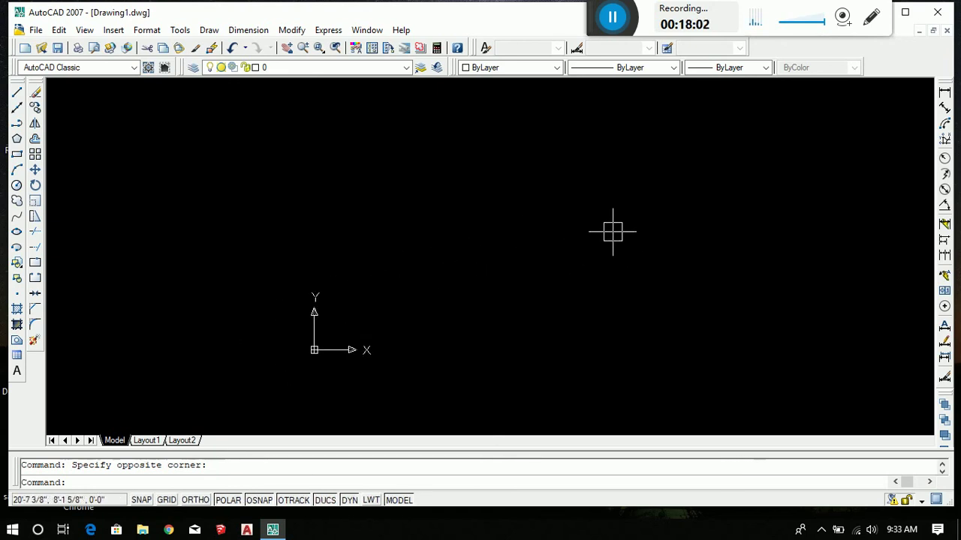
pyautogui.scroll(1, 353, 348)
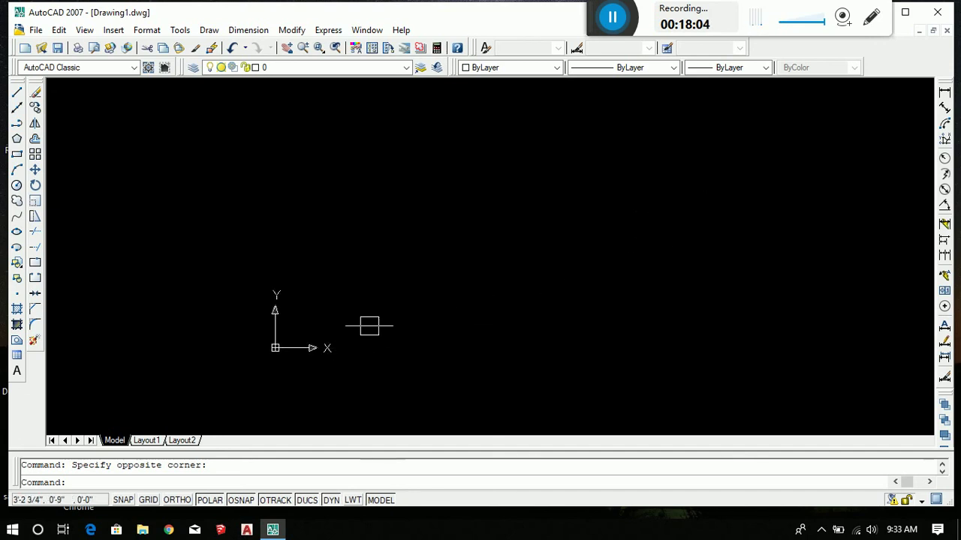
pyautogui.scroll(2, 330, 321)
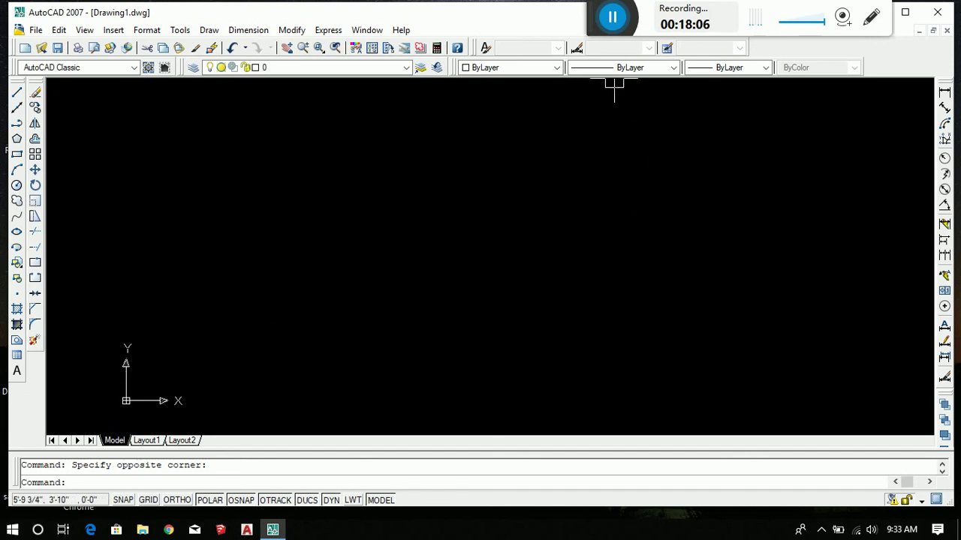
pyautogui.click(746, 134)
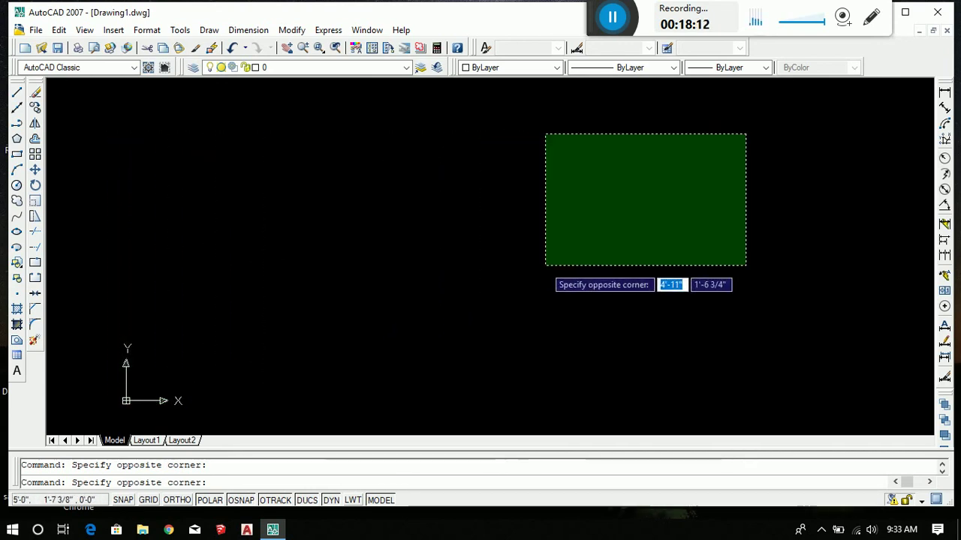
pyautogui.click(633, 112)
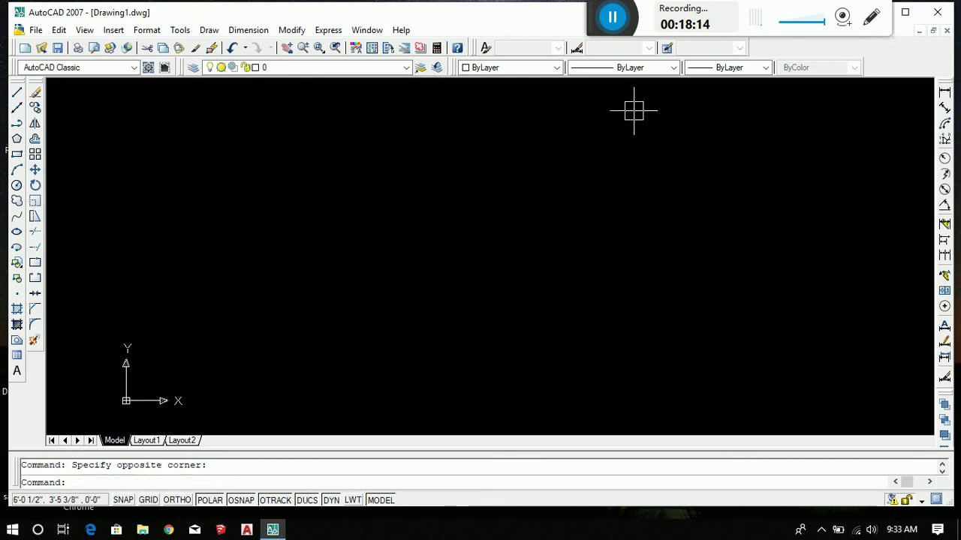